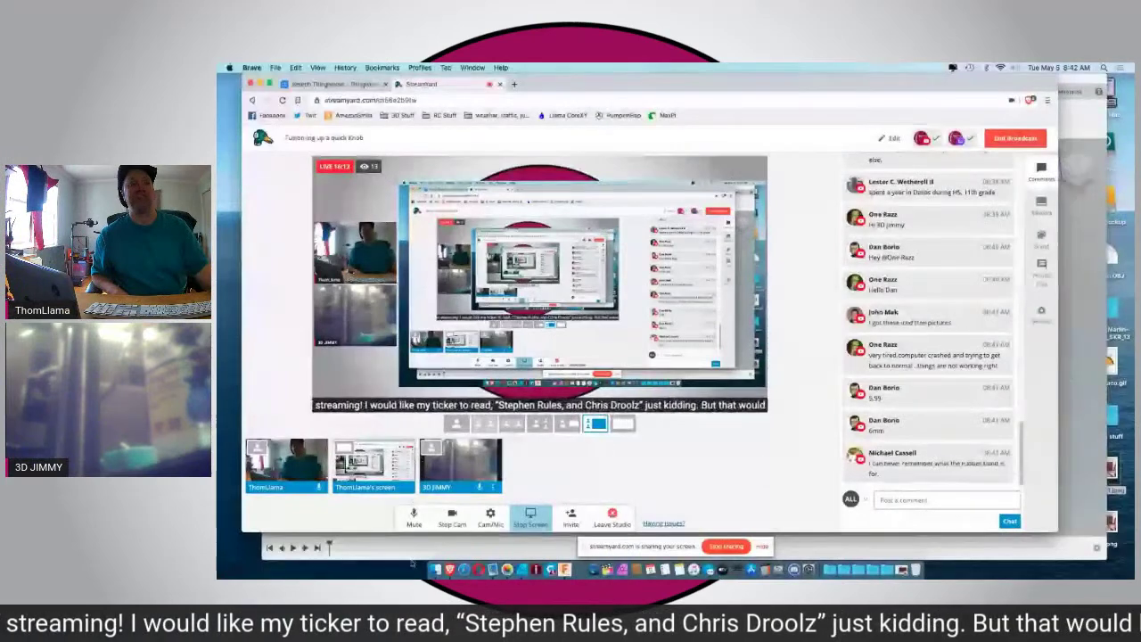
Step: Switch to Fusion 360 and look through the Max Micron folder in the project data
left_click(401, 551)
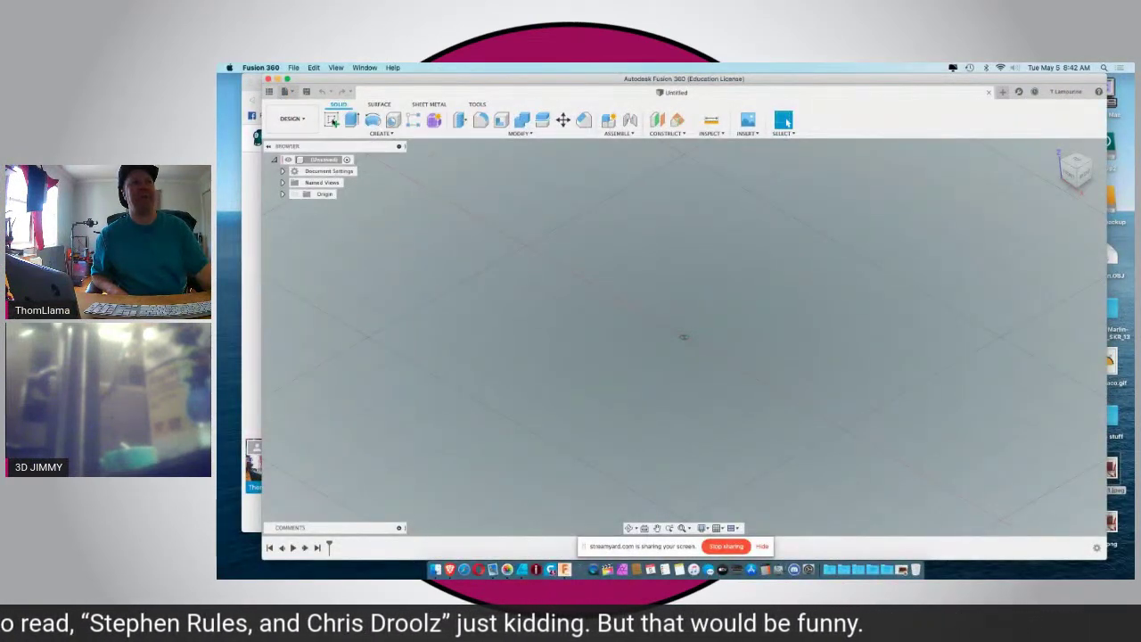
left_click(268, 90)
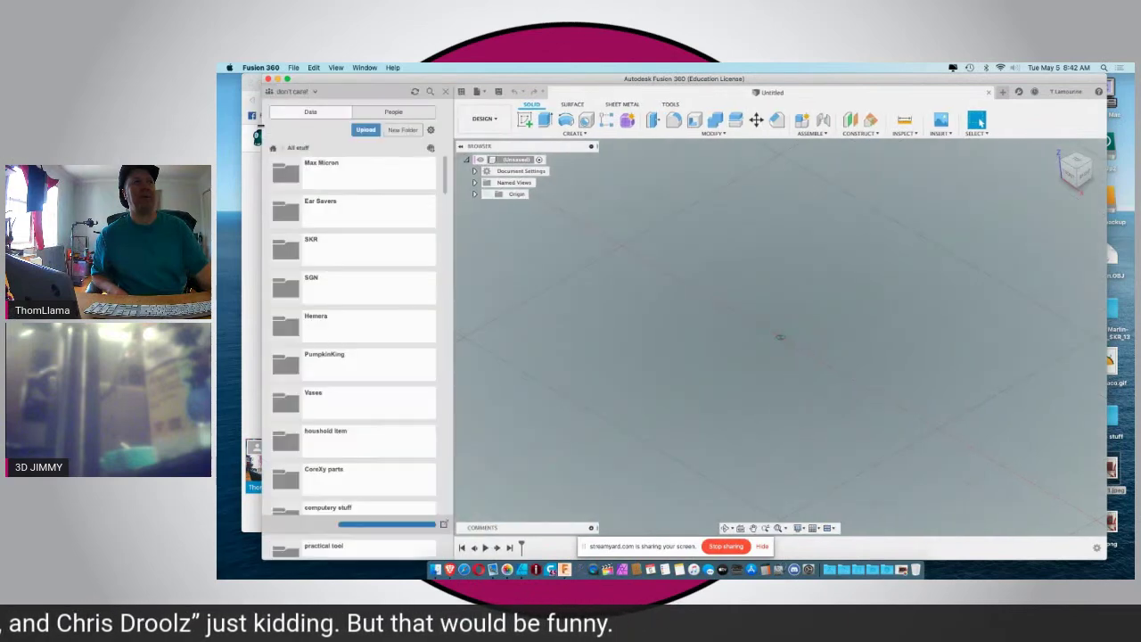
double_click(303, 176)
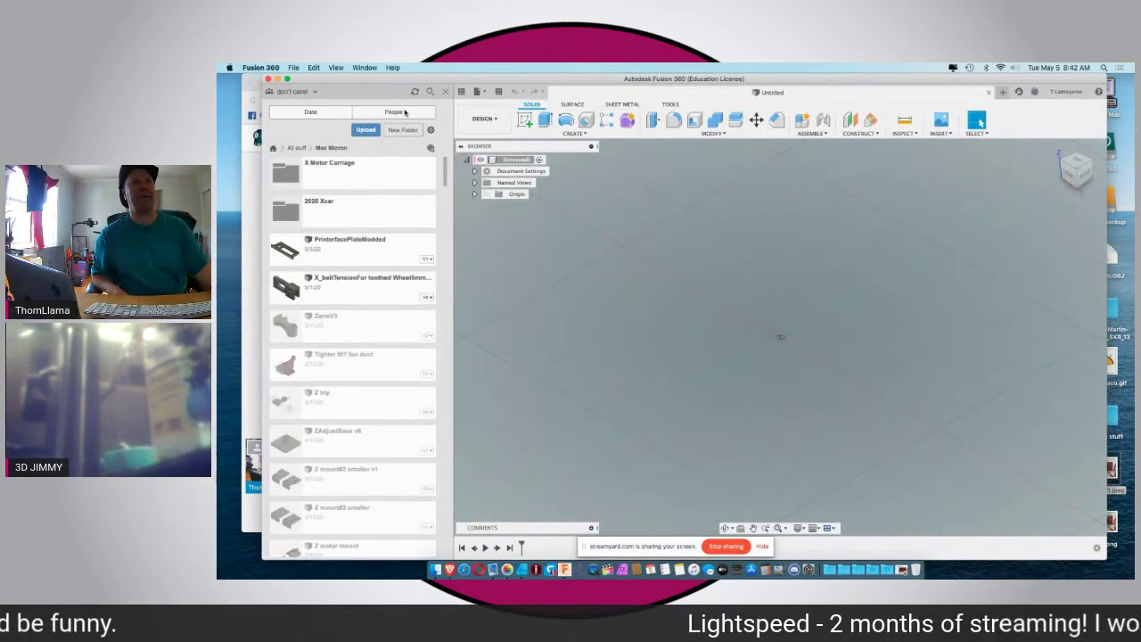
left_click(445, 93)
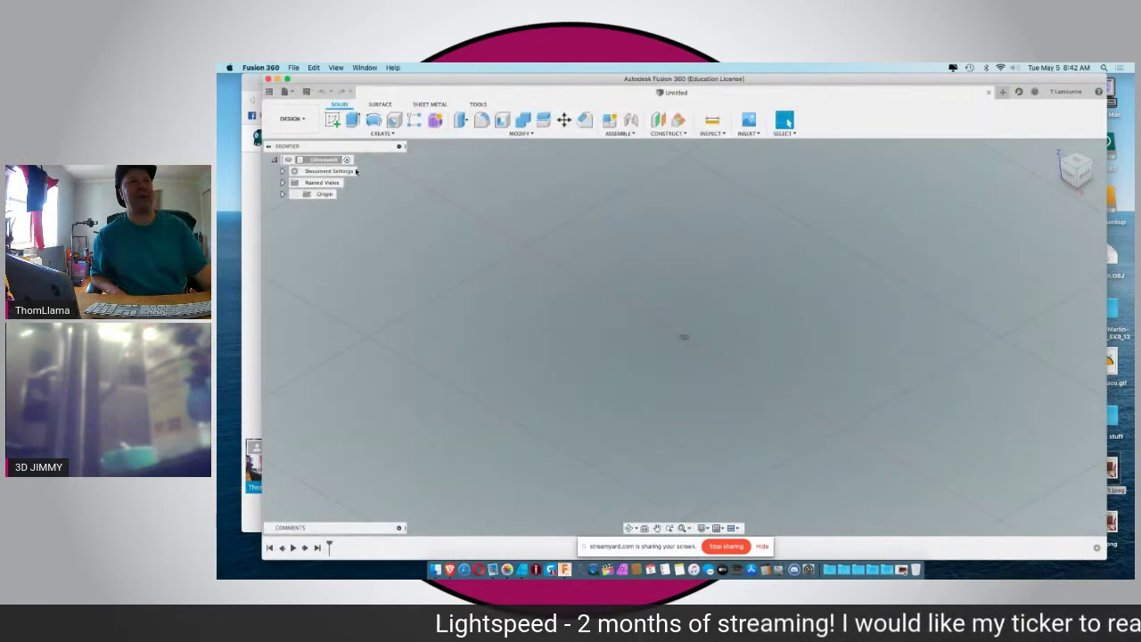
Step: Start a sketch on the horizontal origin plane and draw a 6 mm diameter circle centred on the origin
left_click(332, 120)
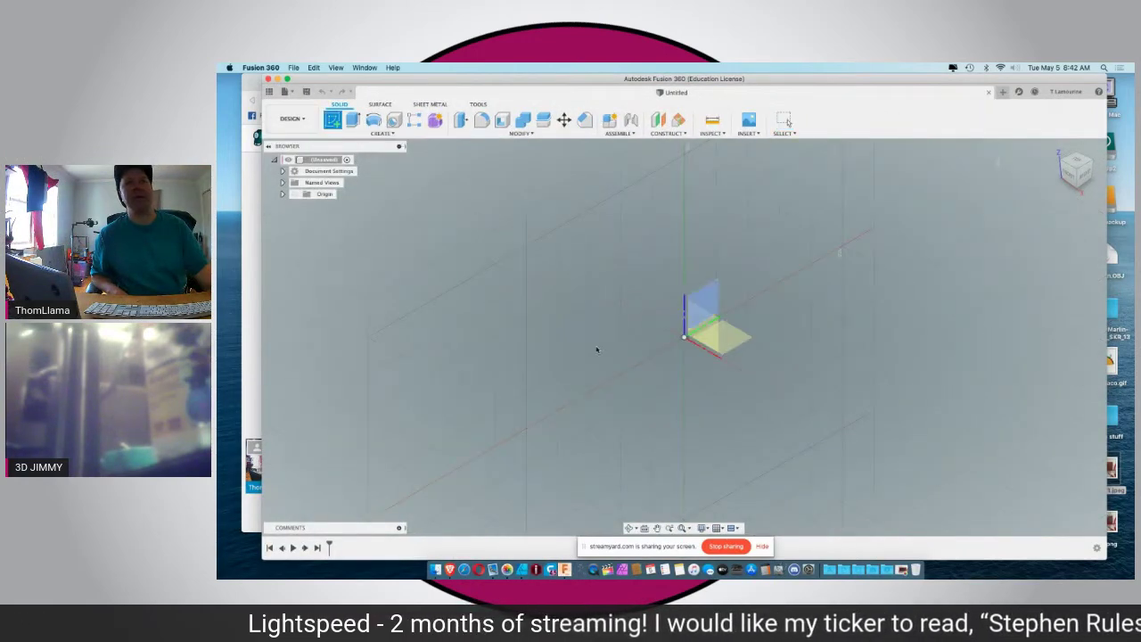
left_click(727, 337)
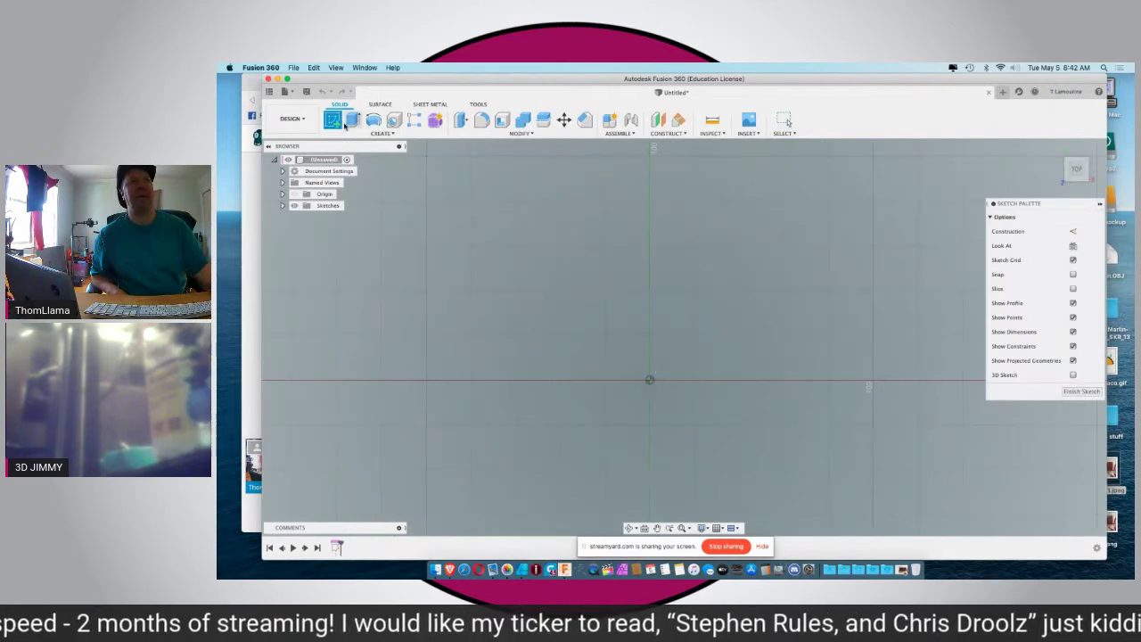
left_click(373, 119)
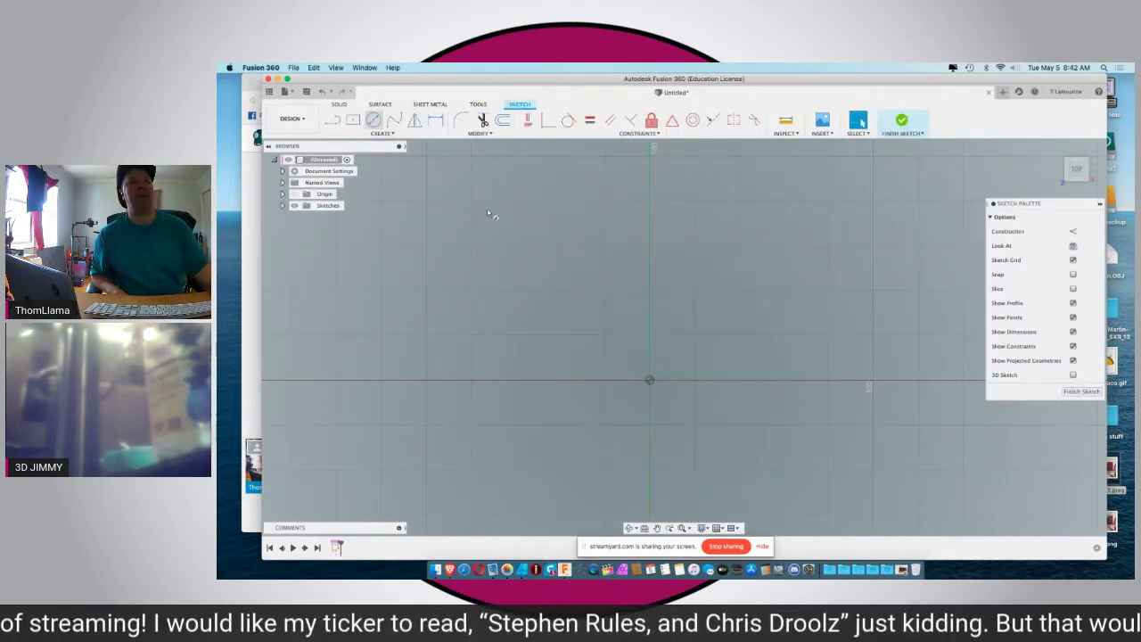
left_click(650, 382)
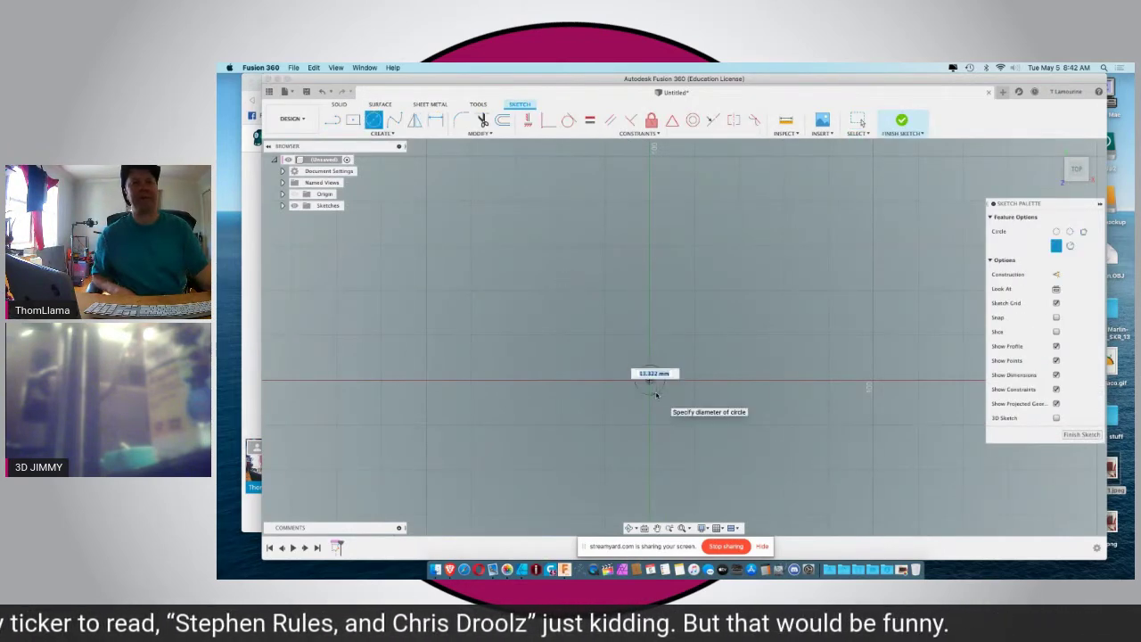
key("Escape")
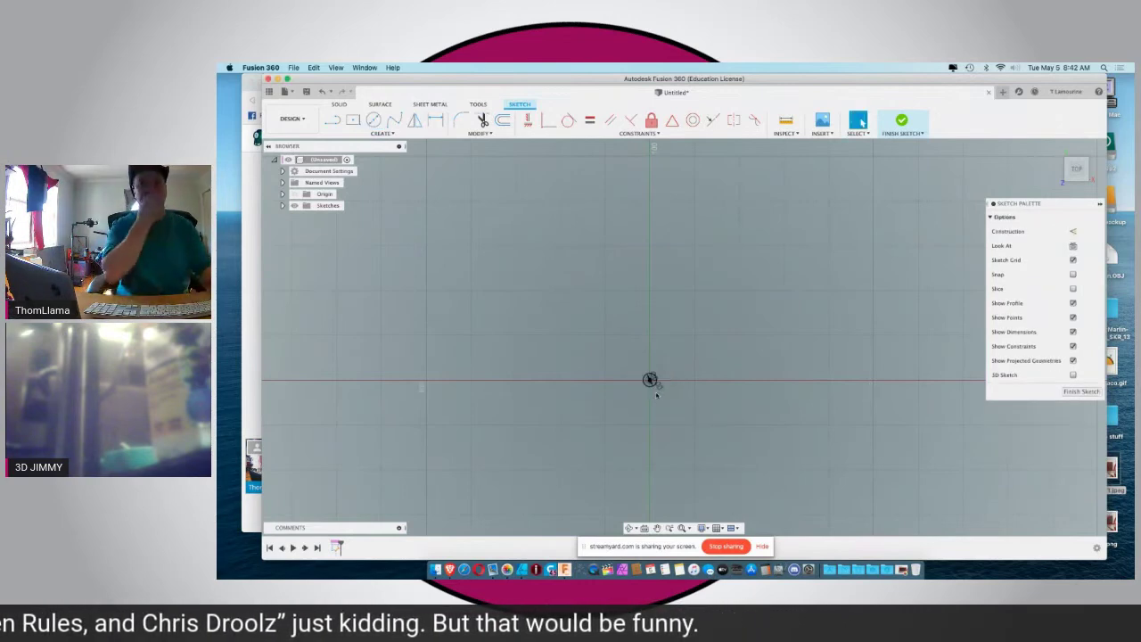
Step: Draw a 20 mm diameter circle concentric with the 6 mm circle at the origin
scroll(650, 379, "up", 3)
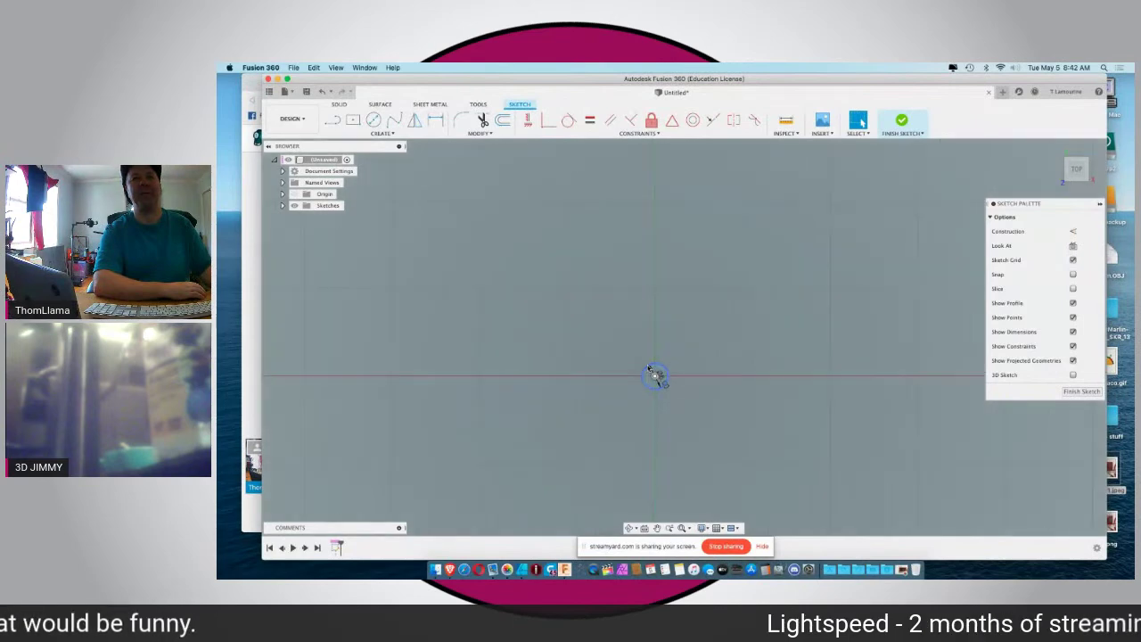
scroll(656, 378, "up", 2)
mouse_move(609, 363)
middle_mouse_down("shift")
mouse_move(595, 342)
mouse_move(622, 395)
middle_mouse_up("shift")
middle_click_drag(747, 358, 697, 430, "shift")
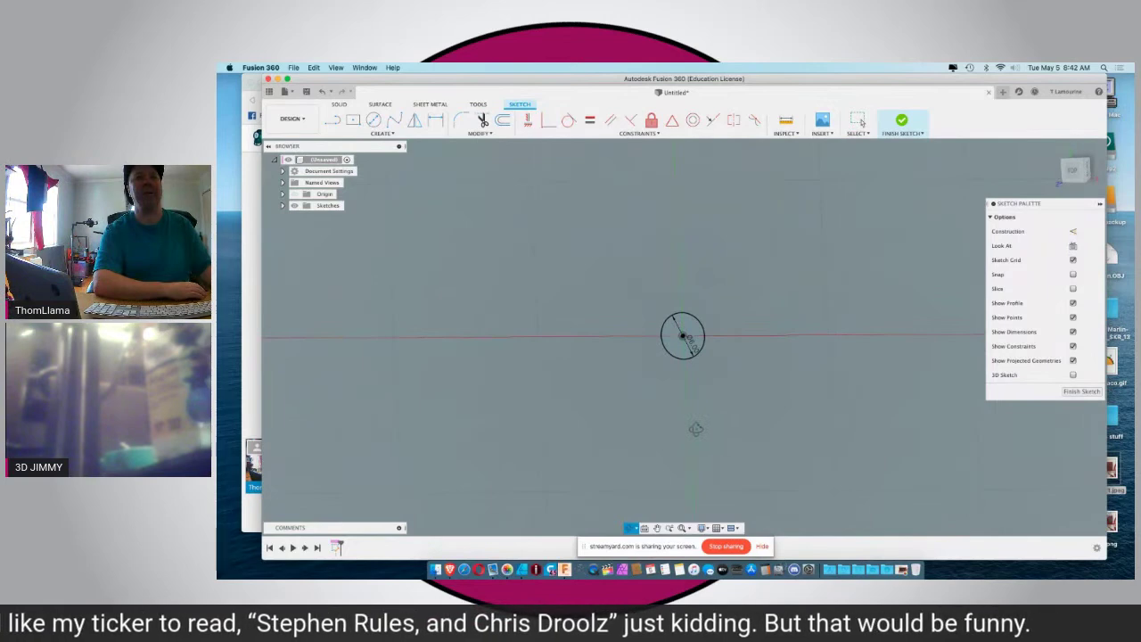
key("Escape")
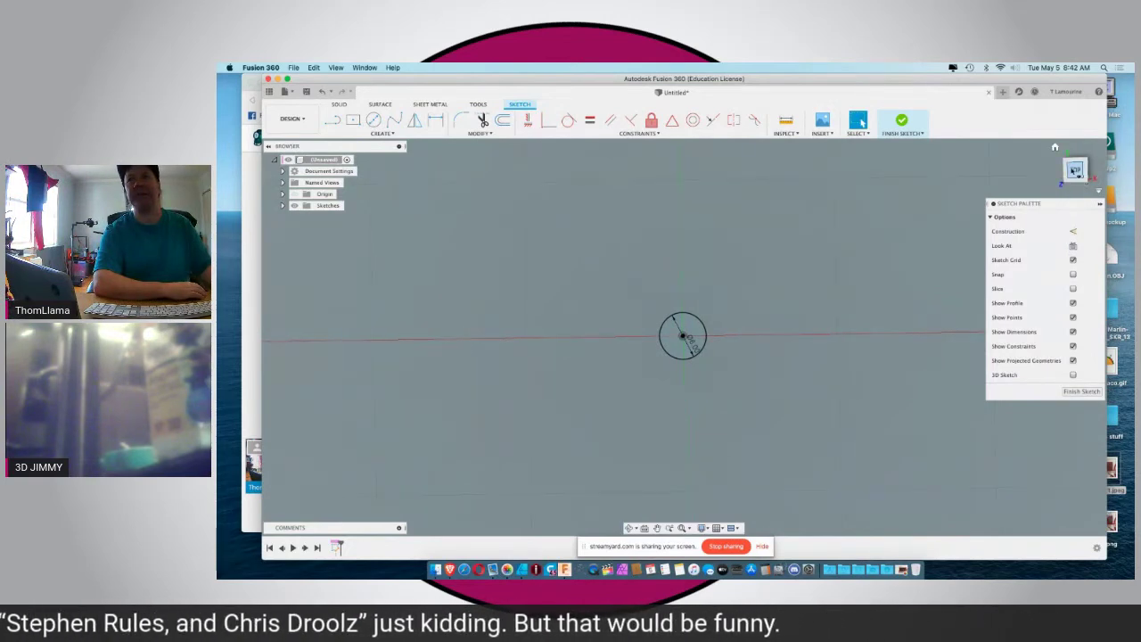
left_click(1075, 170)
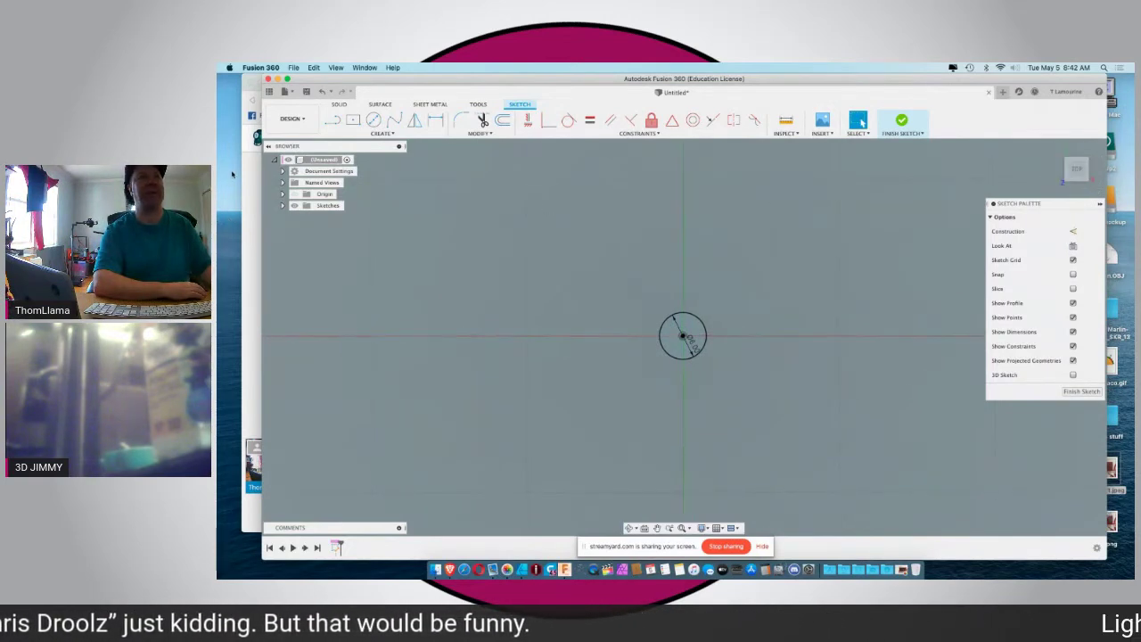
left_click(374, 120)
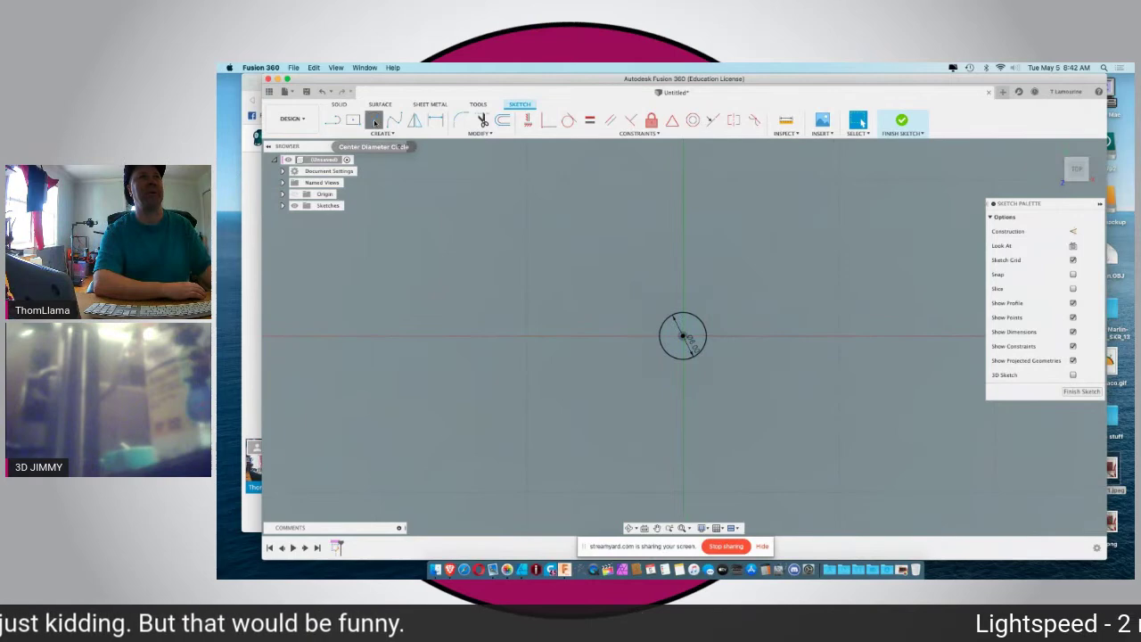
left_click(713, 343)
left_click(684, 337)
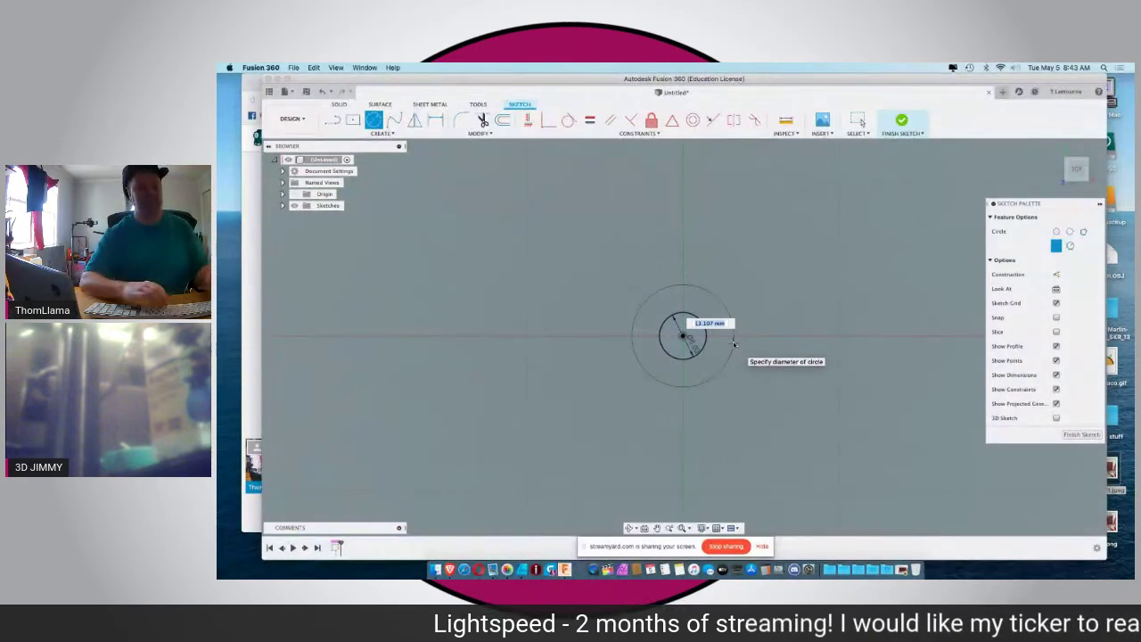
type("20")
key("Return")
key("Escape")
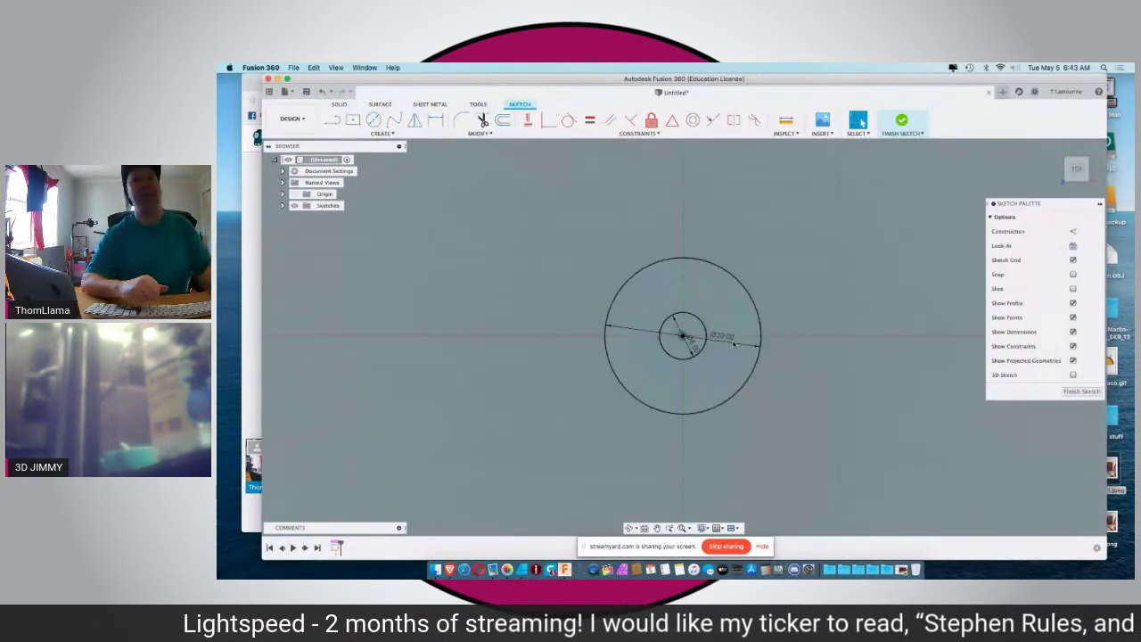
Step: Offset the 6 mm inner circle outward by 1.1 mm
left_click(662, 326)
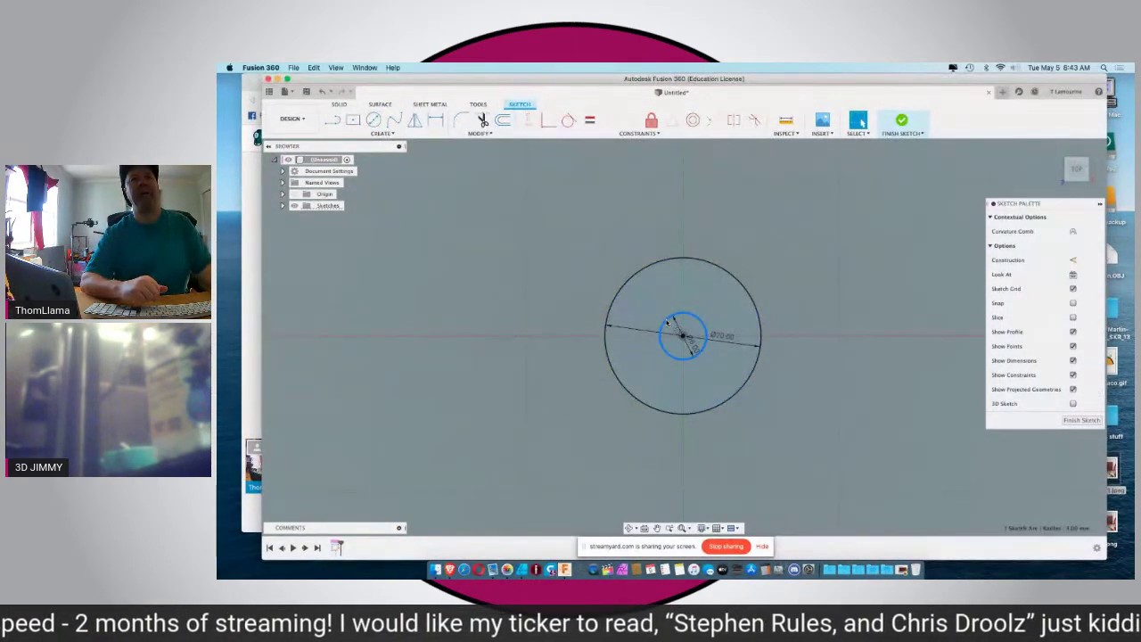
left_click(502, 120)
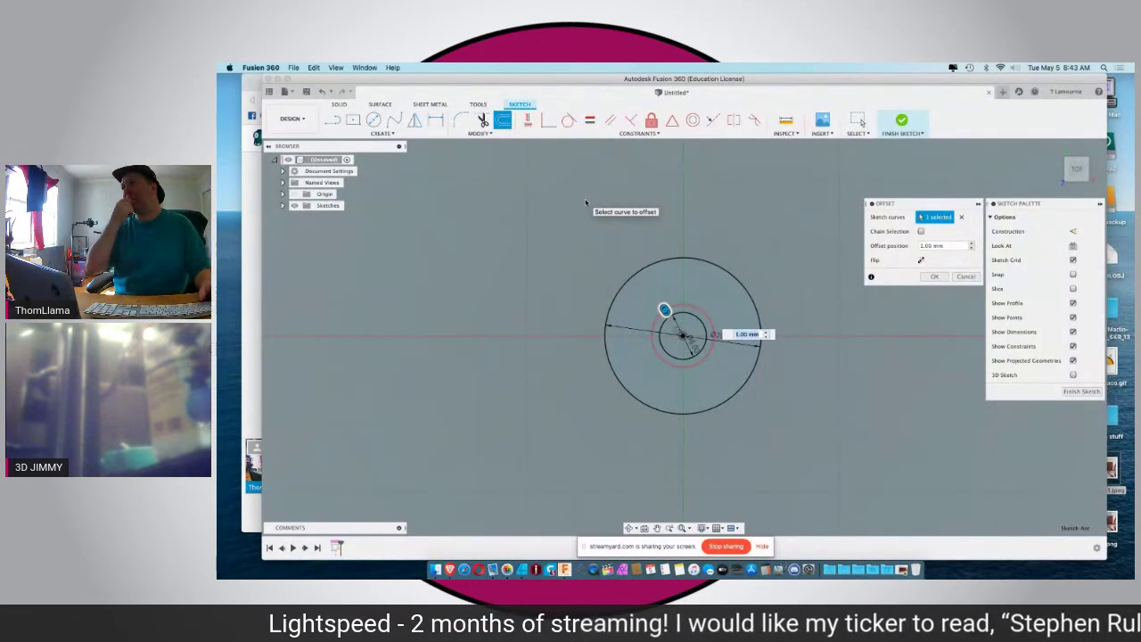
type("1")
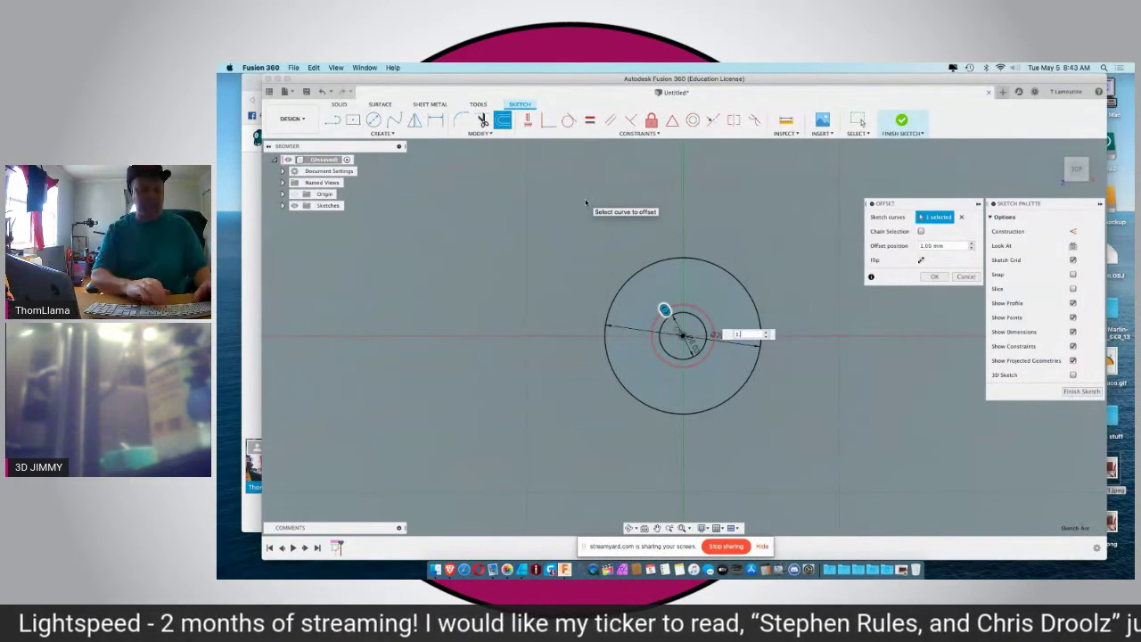
type(".8")
key("Return")
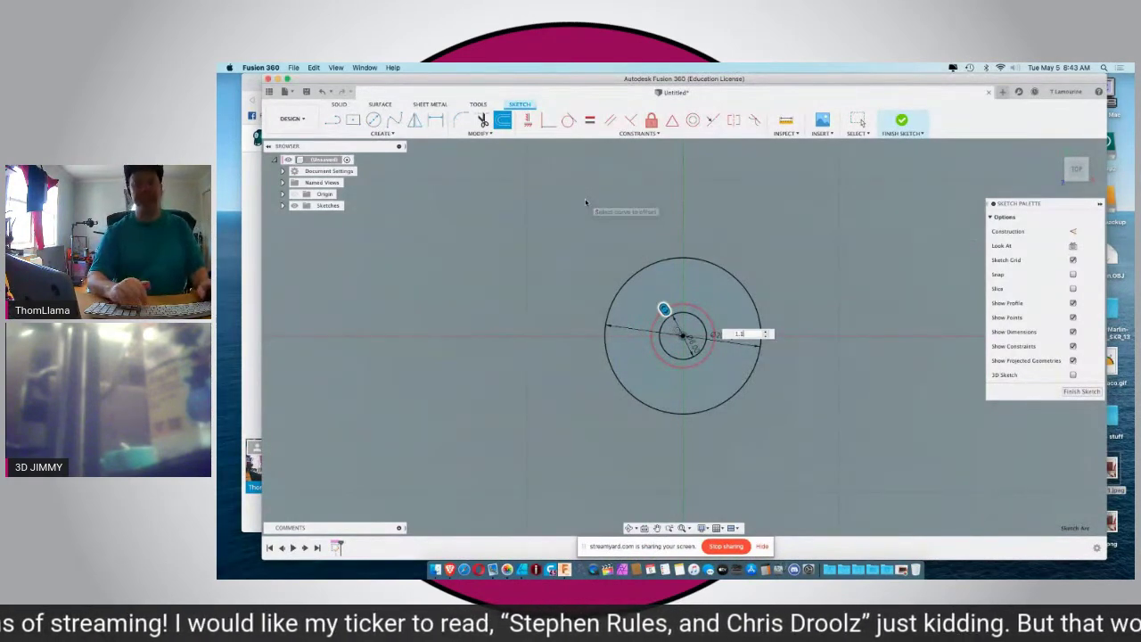
Step: Offset the 20 mm outer circle inward by 1.1 mm
left_click(616, 291)
left_click(506, 122)
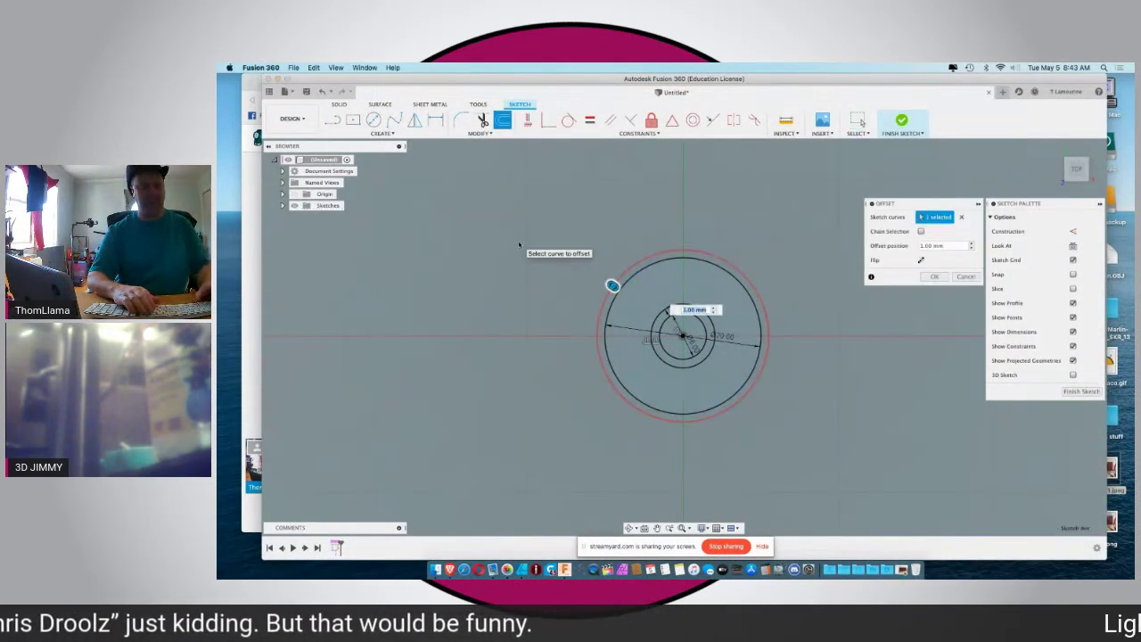
type("-")
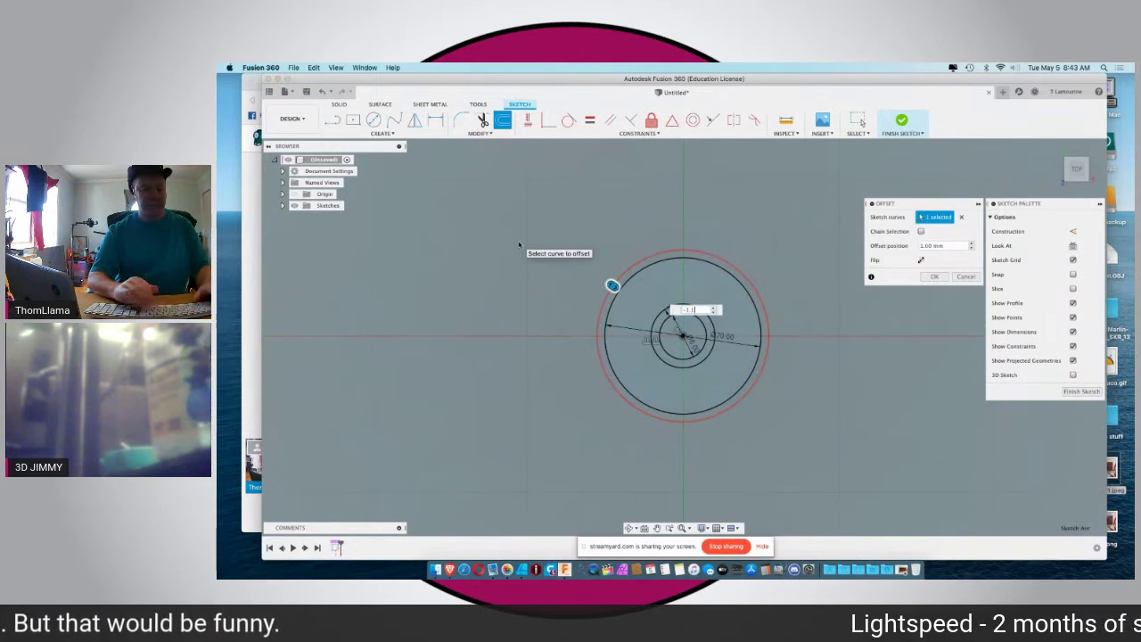
type("1.1")
key("Return")
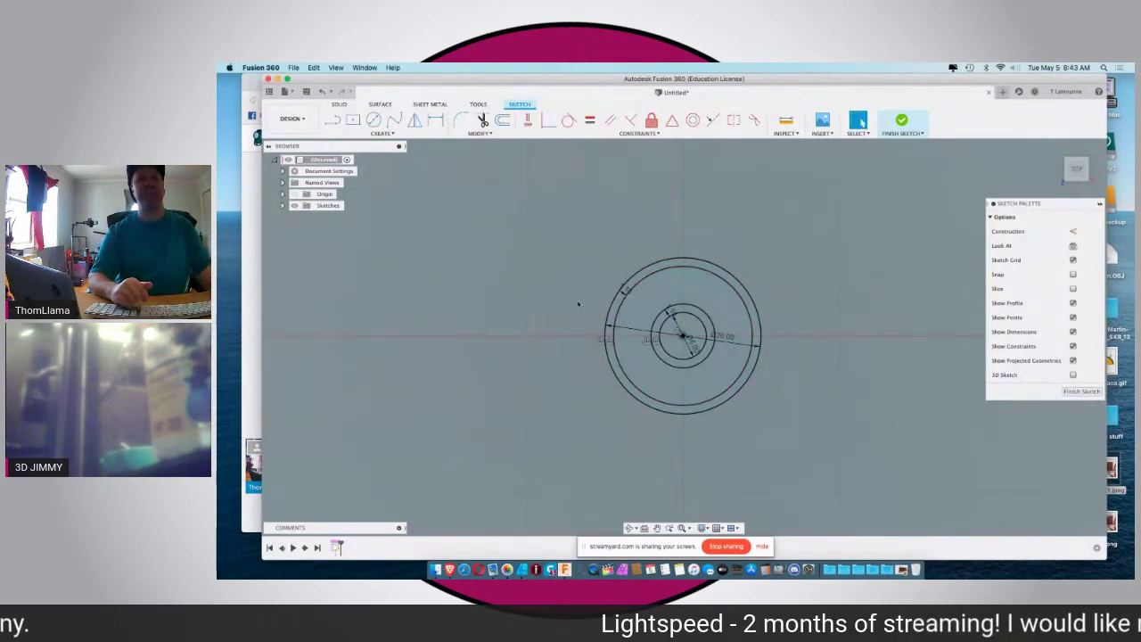
Step: Extrude the wide ring between the two offset circles 1.2 mm as a new body
left_click(628, 321)
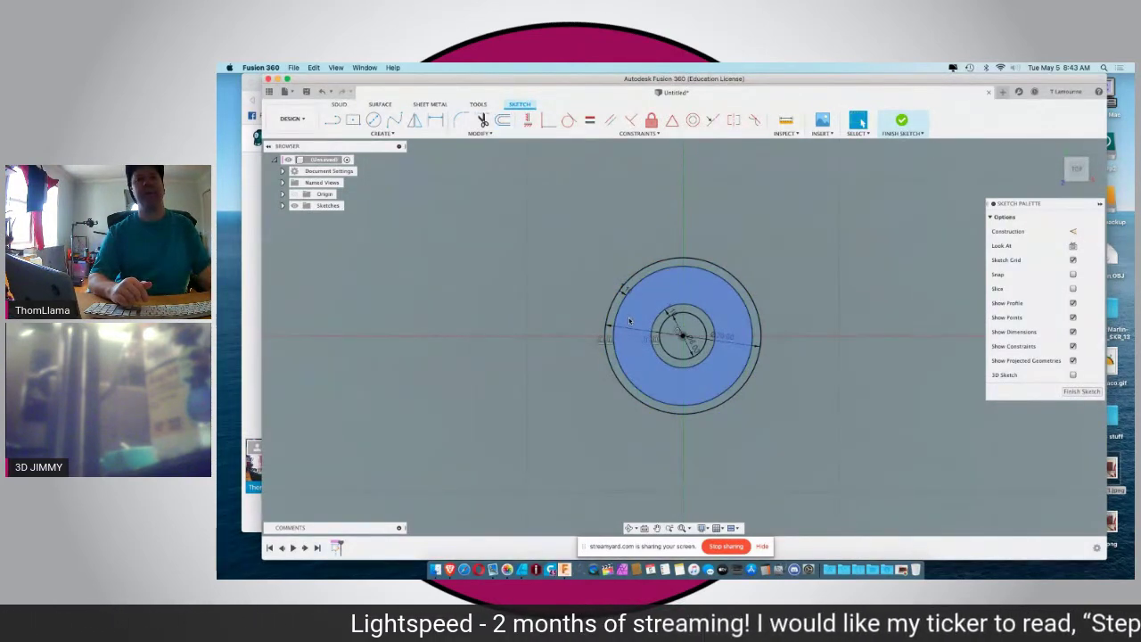
left_click(628, 321)
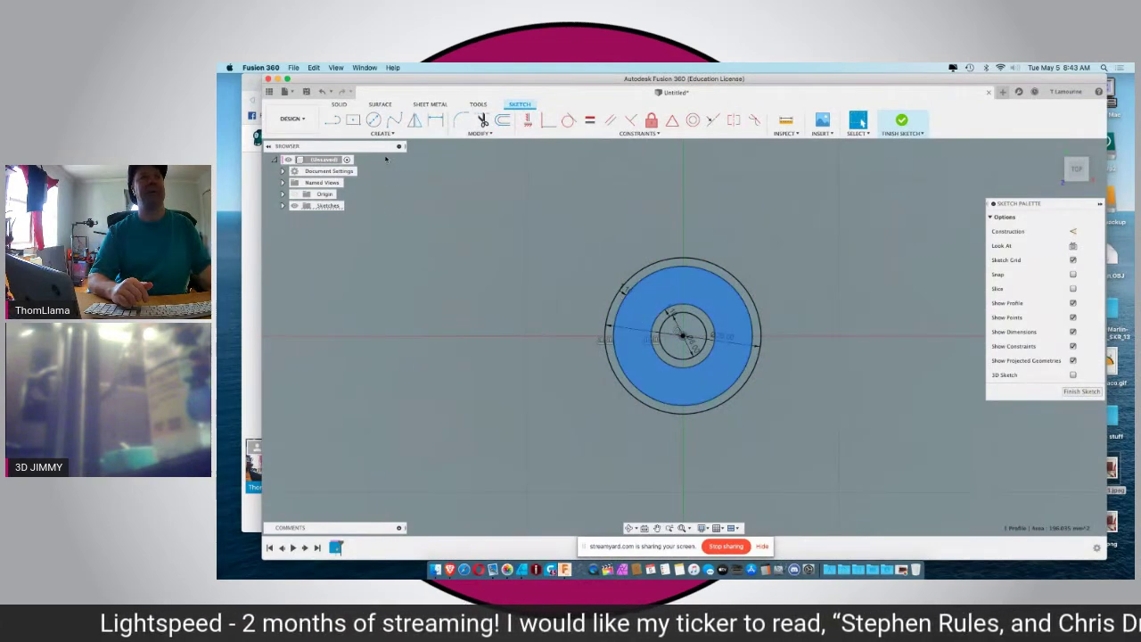
left_click(339, 104)
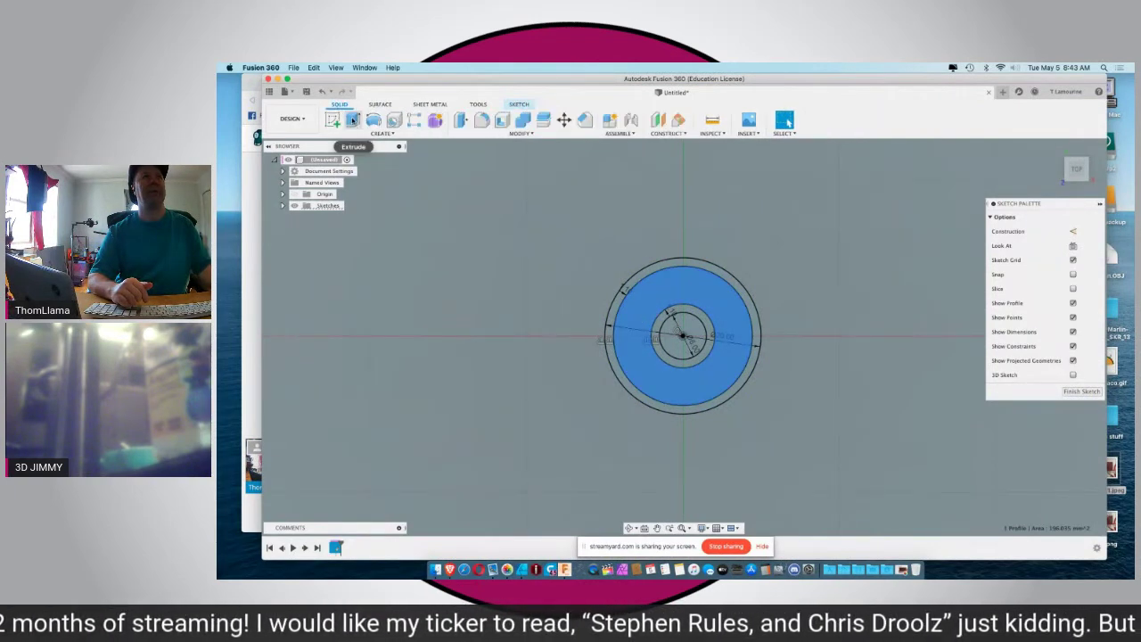
left_click(352, 119)
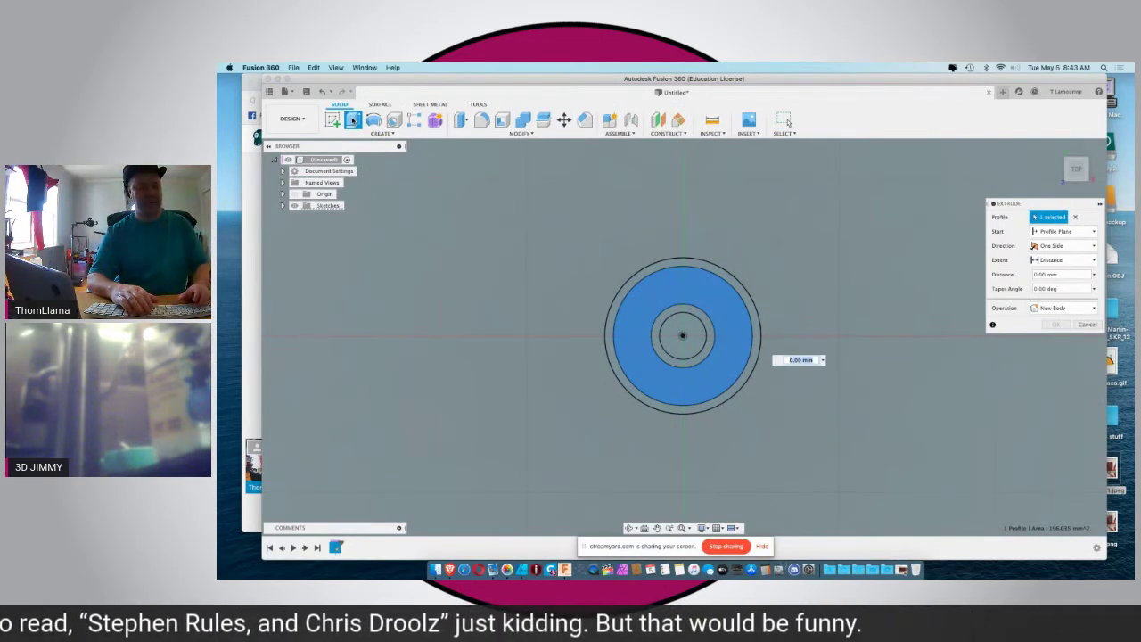
type("3")
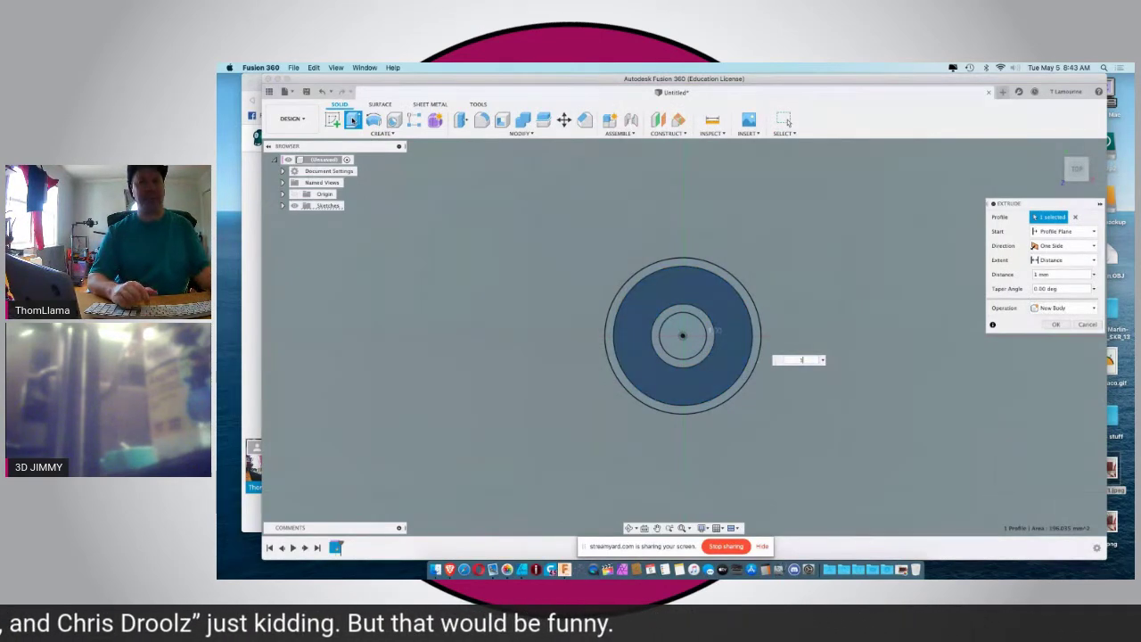
type(".2")
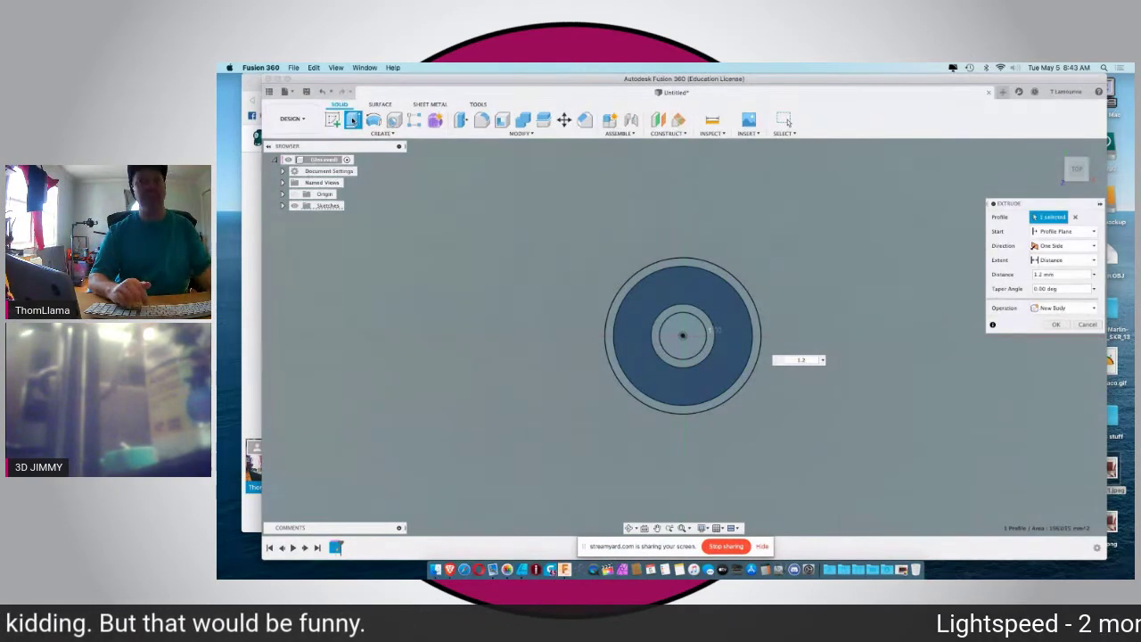
key("Return")
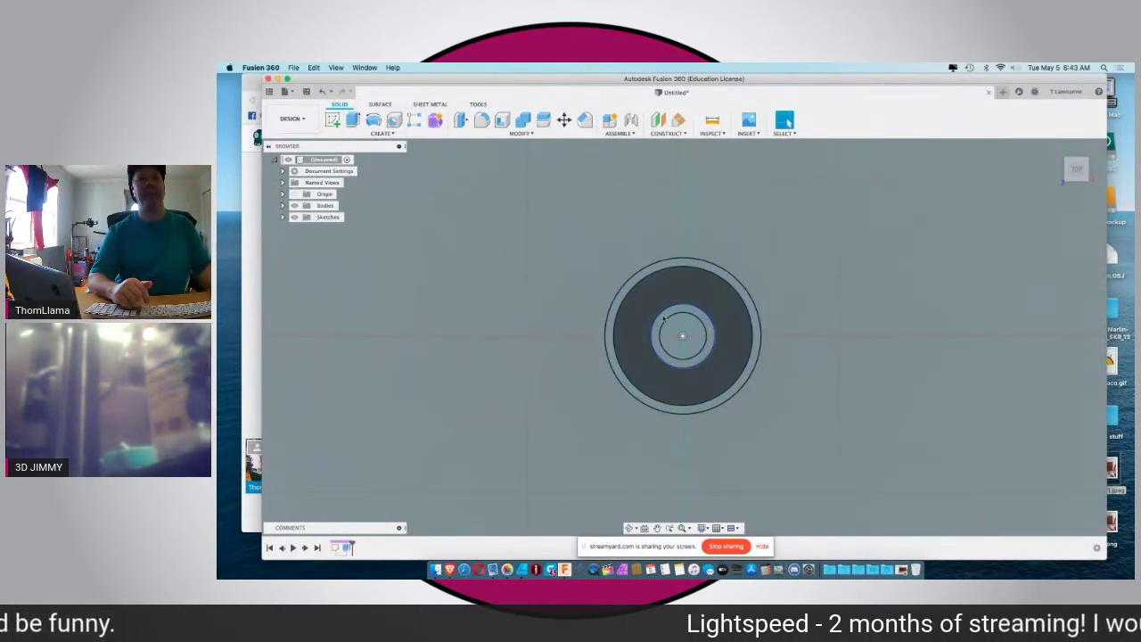
Step: Extrude the narrow inner and outer rings together 6.5 mm, joined to the existing body
left_click(663, 319)
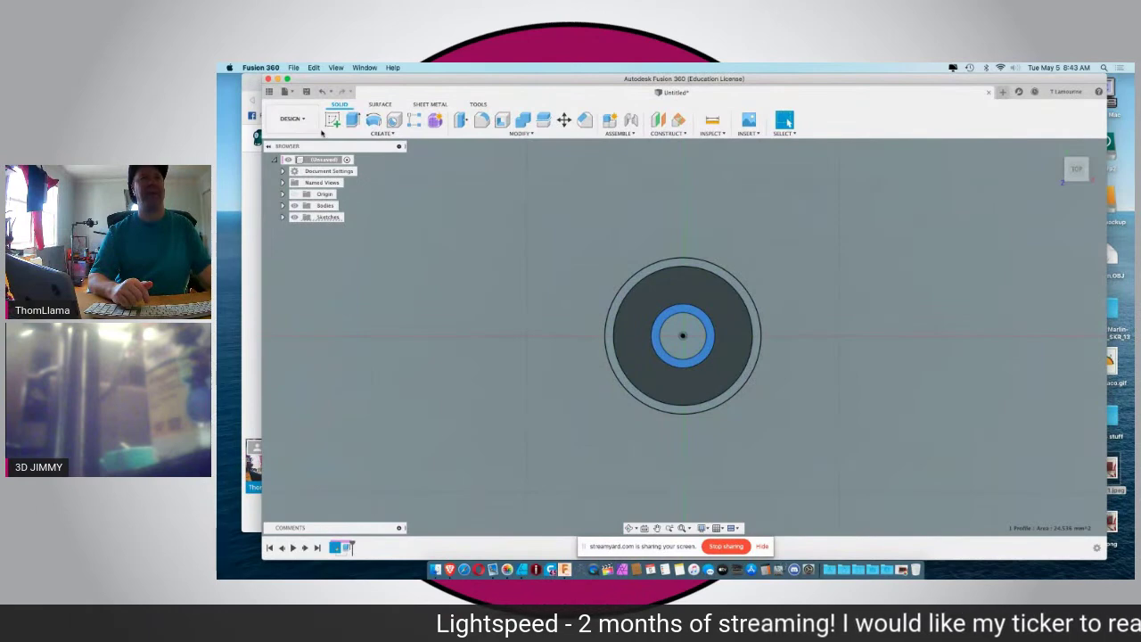
left_click(610, 338, "shift")
left_click(353, 120)
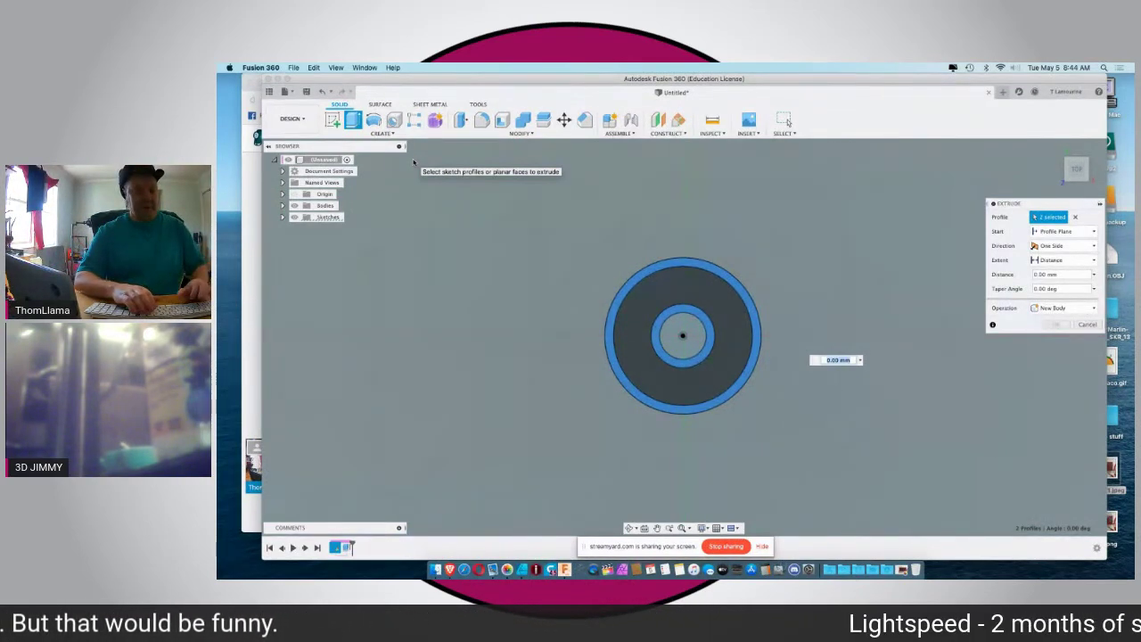
type("6.5")
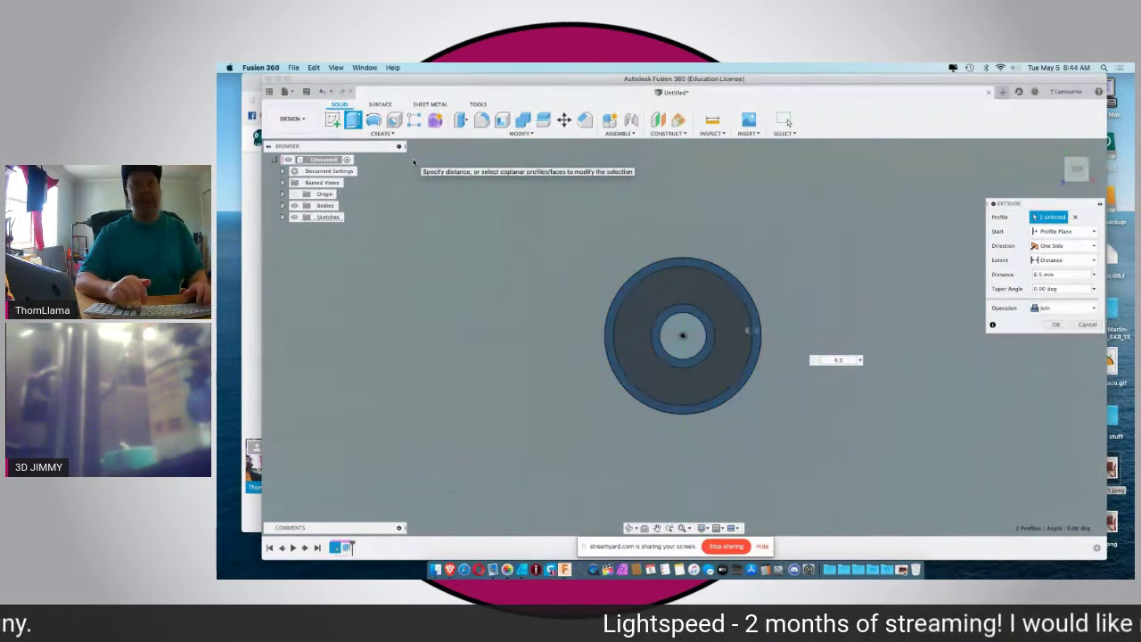
key("Return")
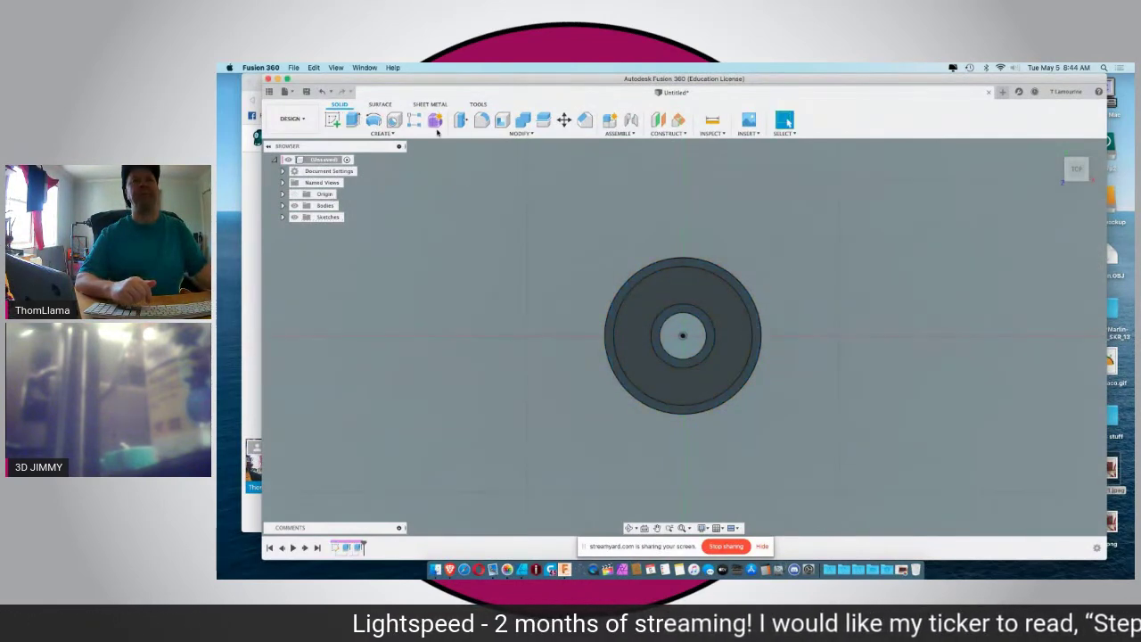
middle_click_drag(464, 299, 484, 311, "shift")
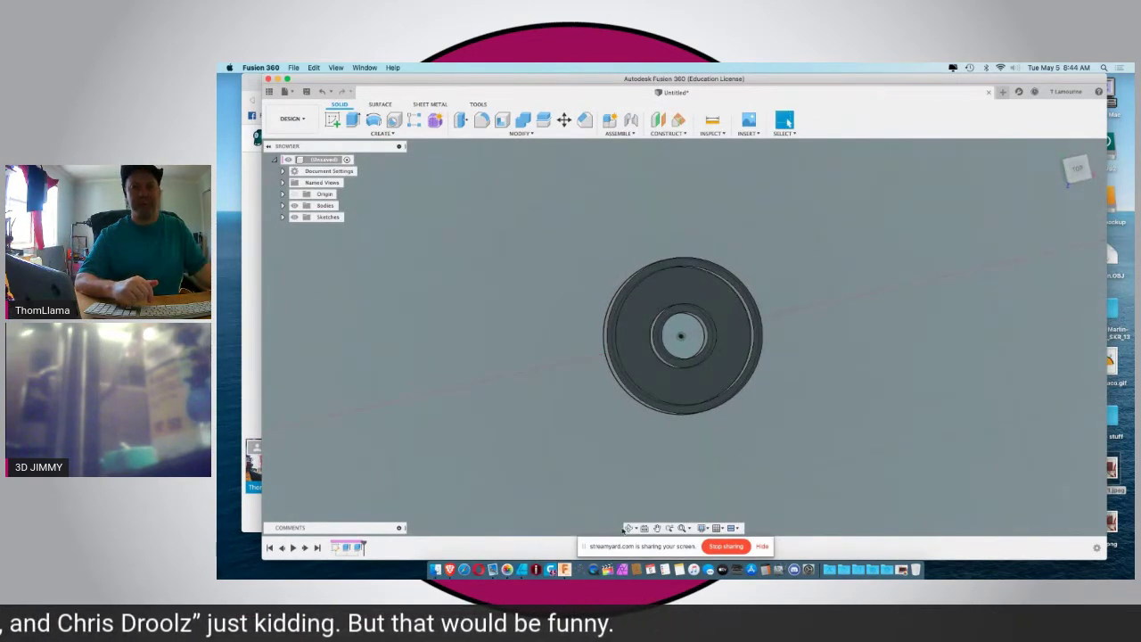
Step: Edit the 1.2 mm base extrusion to also include the 6 mm centre circle in its profile
right_click(343, 549)
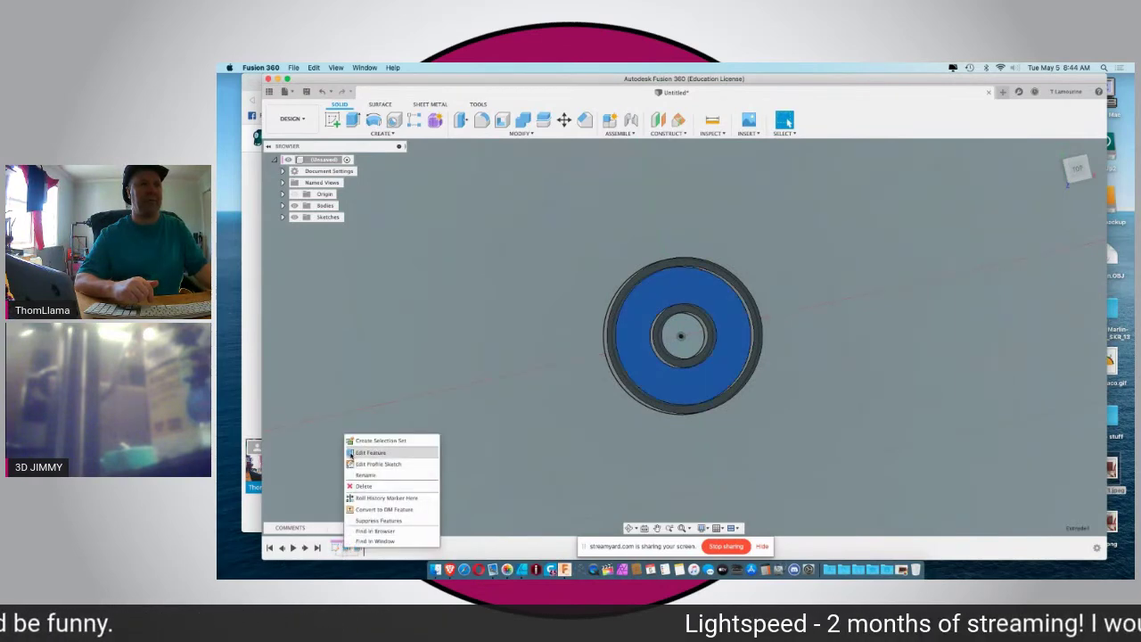
left_click(354, 454)
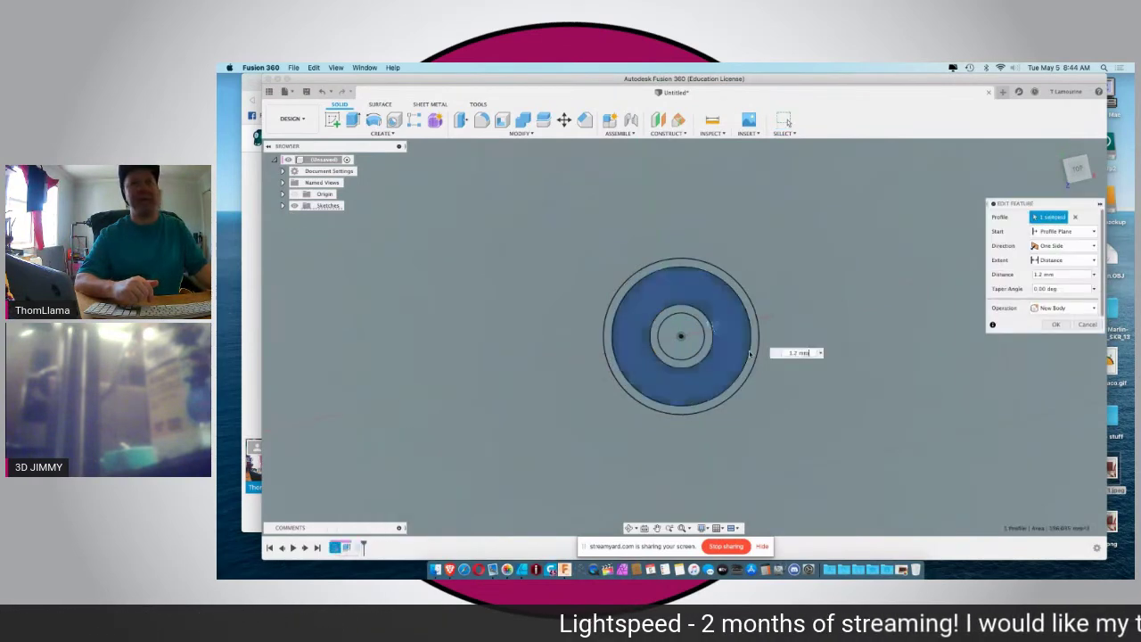
left_click(672, 337)
left_click(1056, 324)
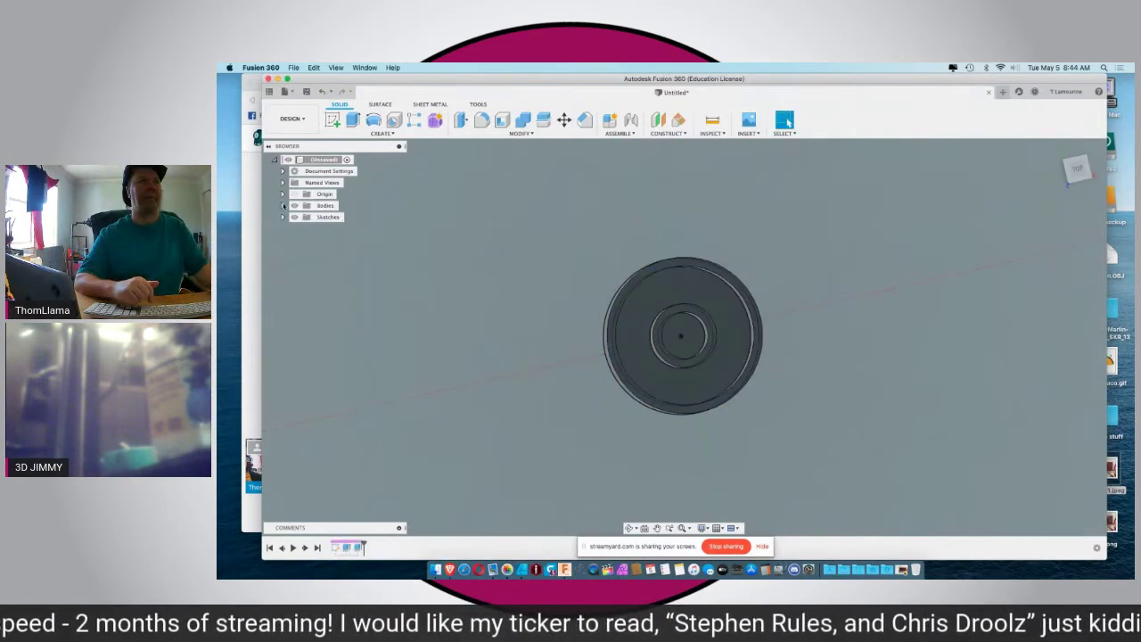
Step: Reapply the 6.5 mm wall extrusion with the Join operation to merge the centre disc and walls into one body
left_click(283, 205)
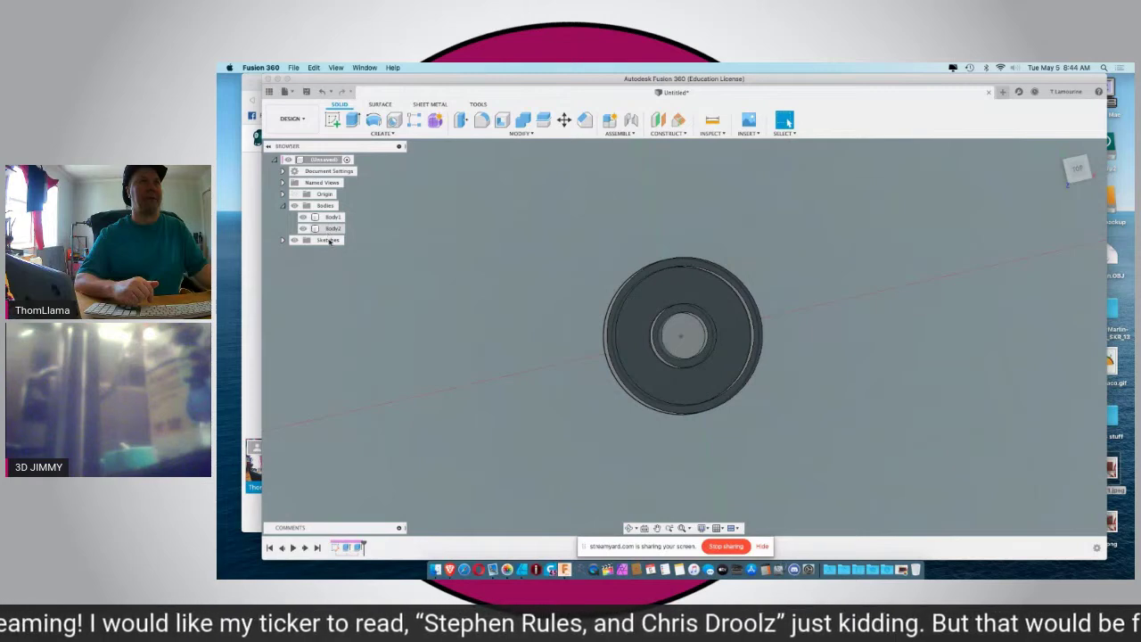
right_click(358, 548)
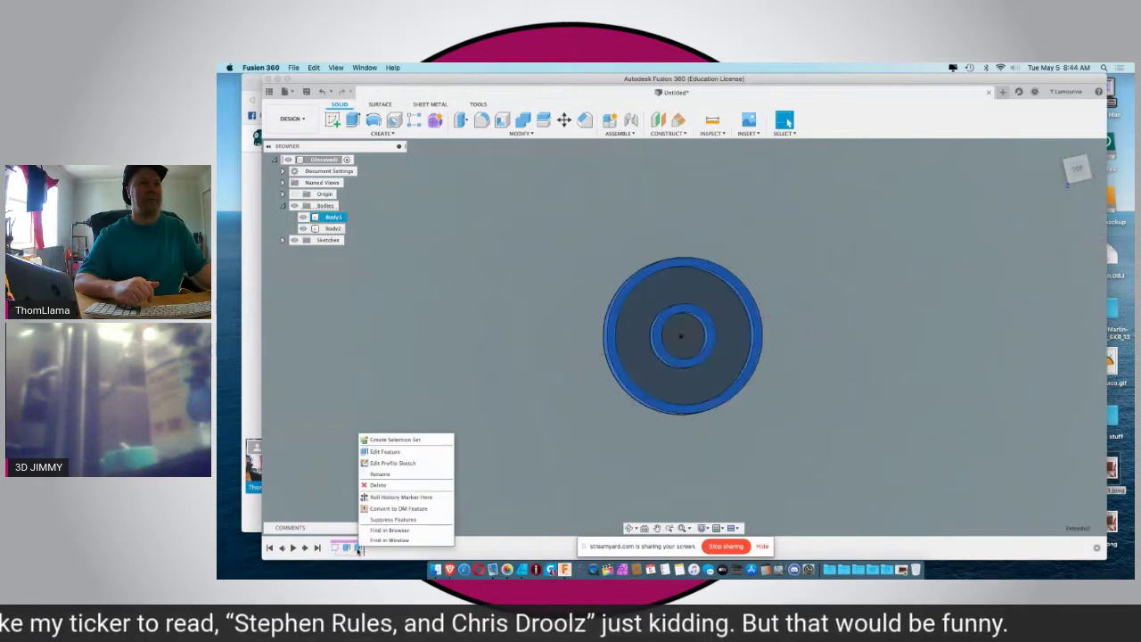
left_click(384, 453)
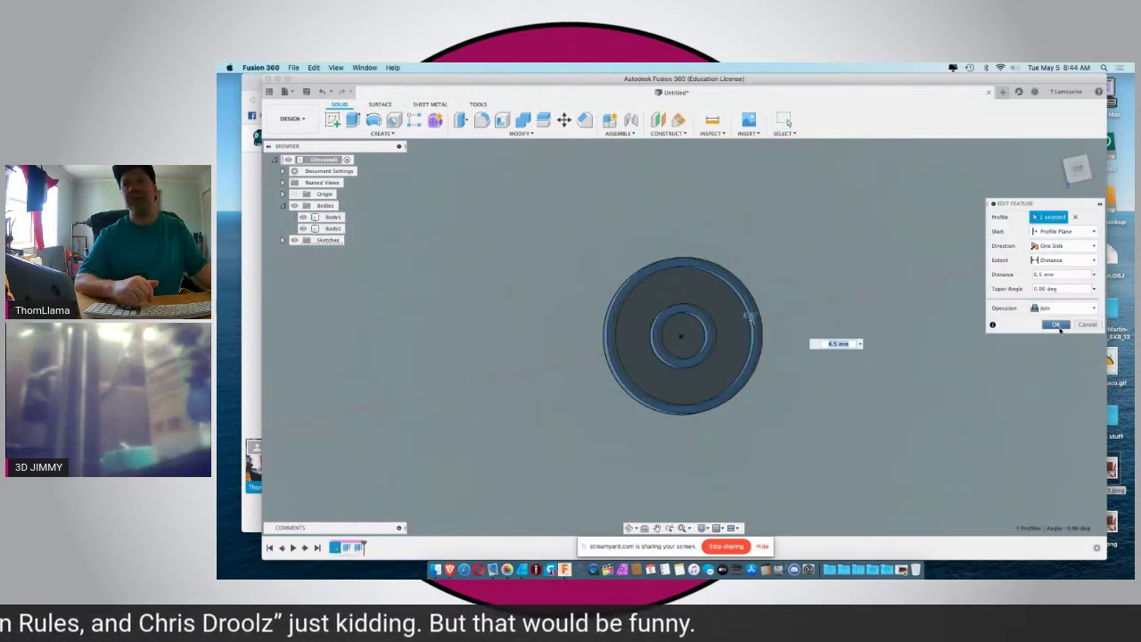
left_click(1056, 325)
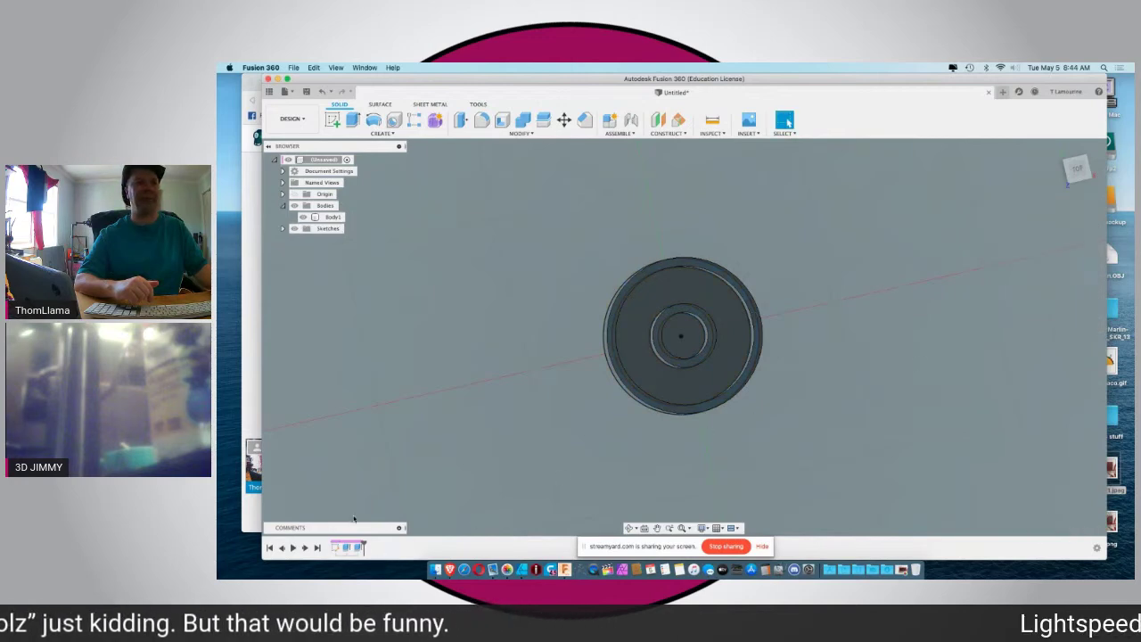
Step: Rename the body to Knob and save the design as Untitled in the Max Micron project
left_click(334, 219)
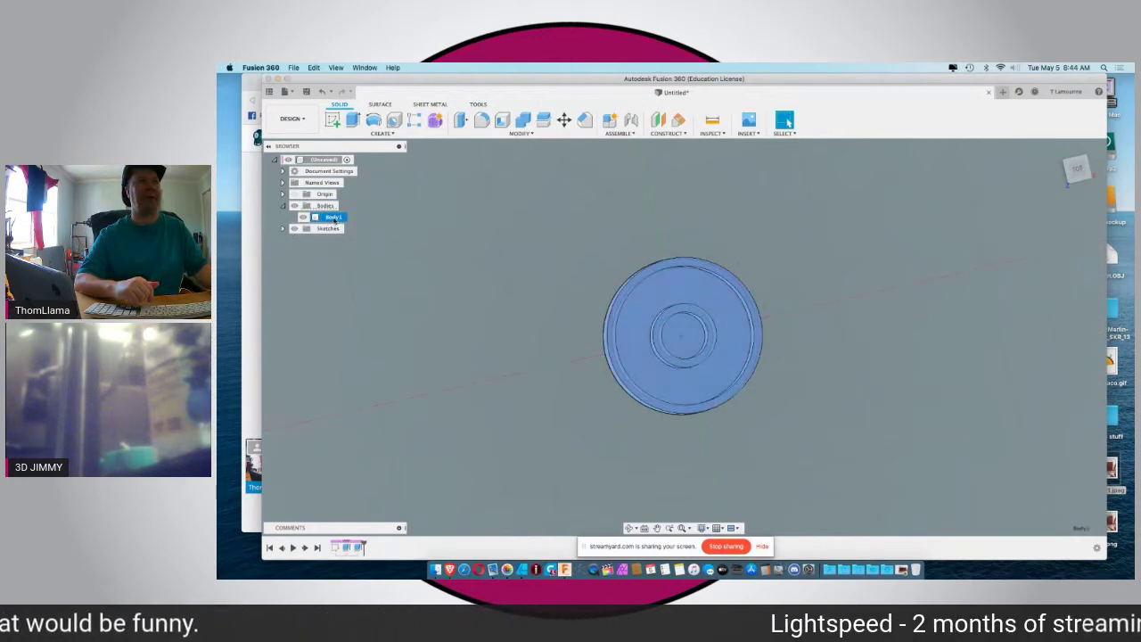
type("Keg")
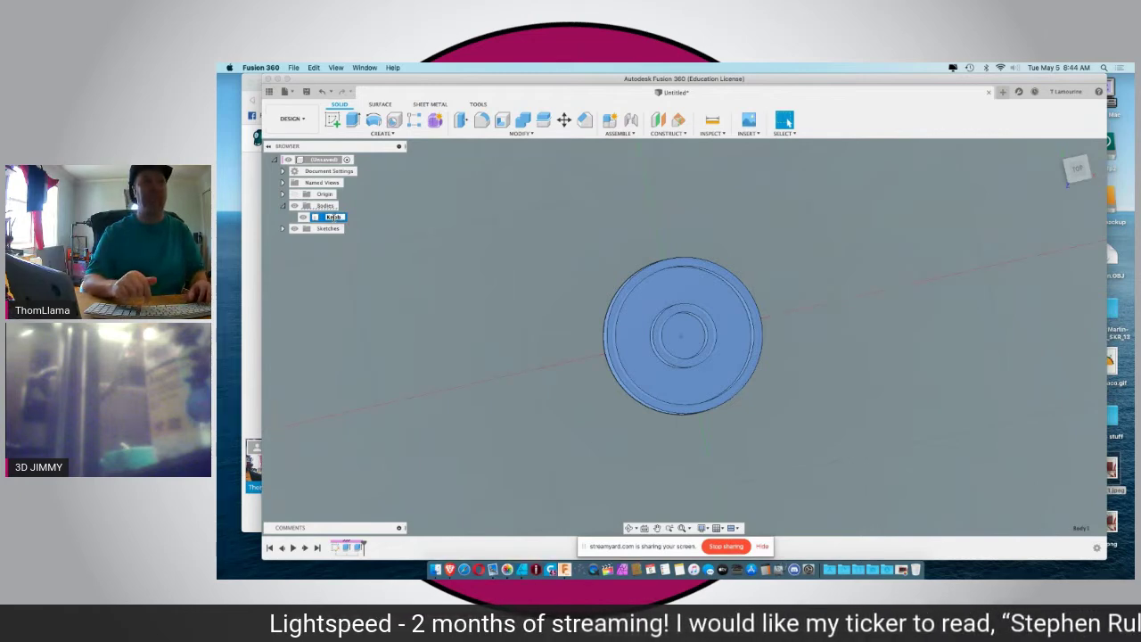
key("Return")
key("super+s")
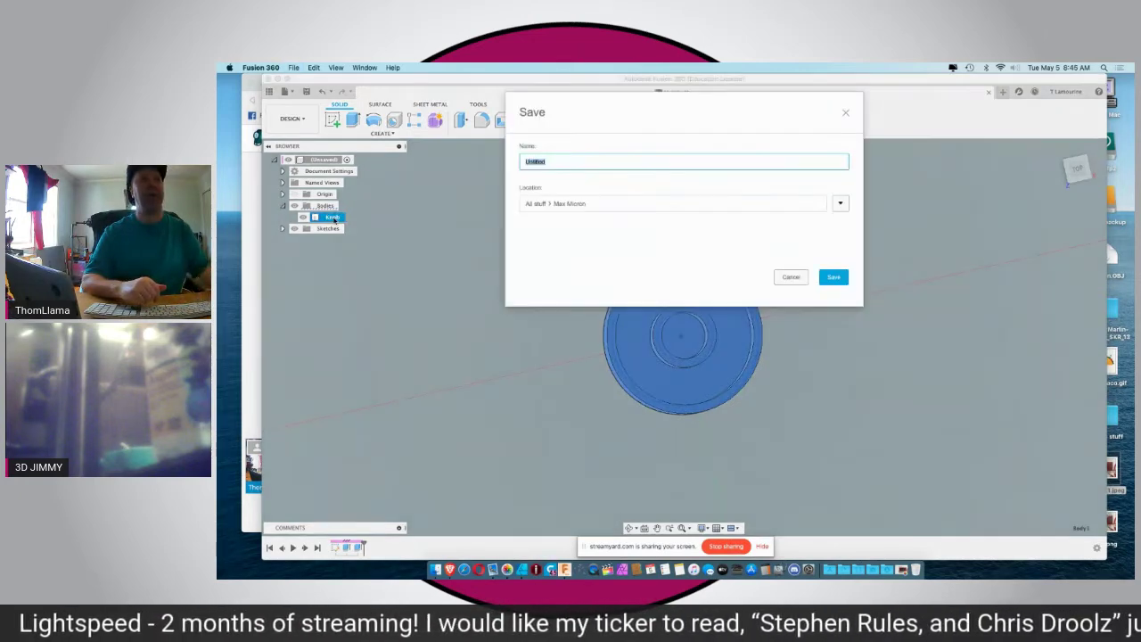
left_click(835, 280)
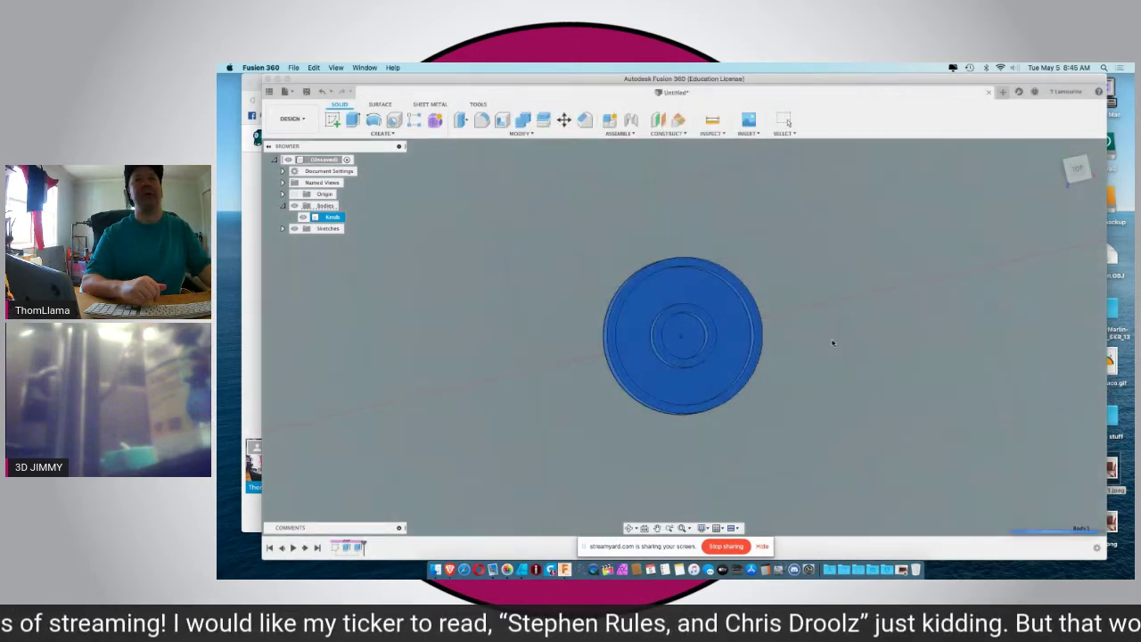
Step: Start a new sketch on the end face of the knob's outer wall
middle_click_drag(545, 395, 492, 362, "shift")
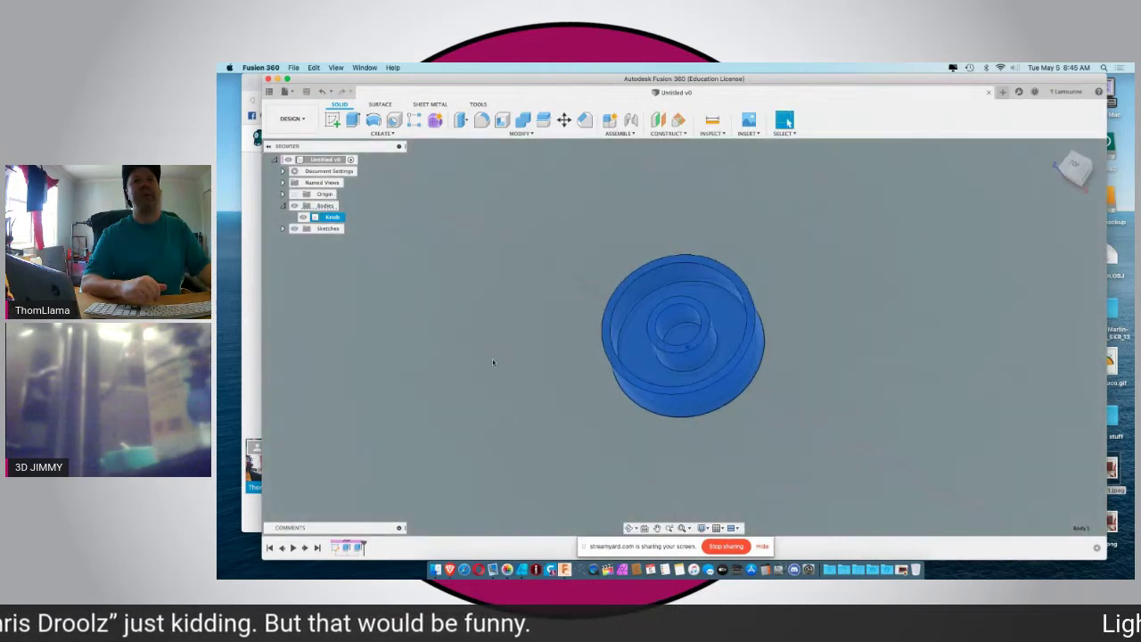
scroll(661, 308, "up", 3)
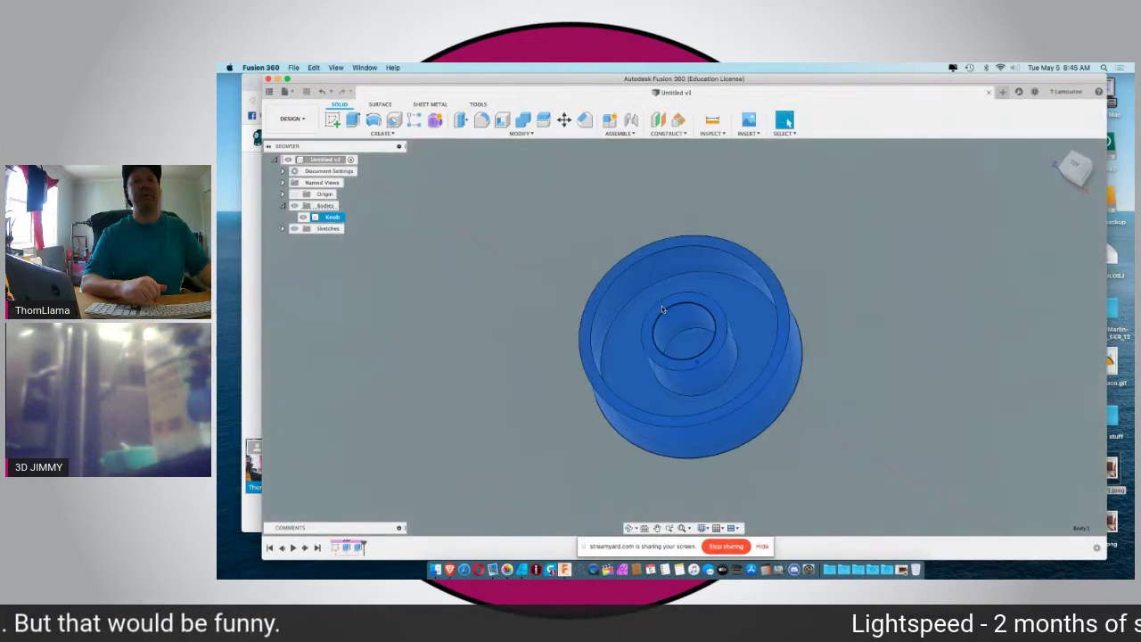
left_click(401, 286)
middle_click_drag(503, 292, 573, 291, "shift")
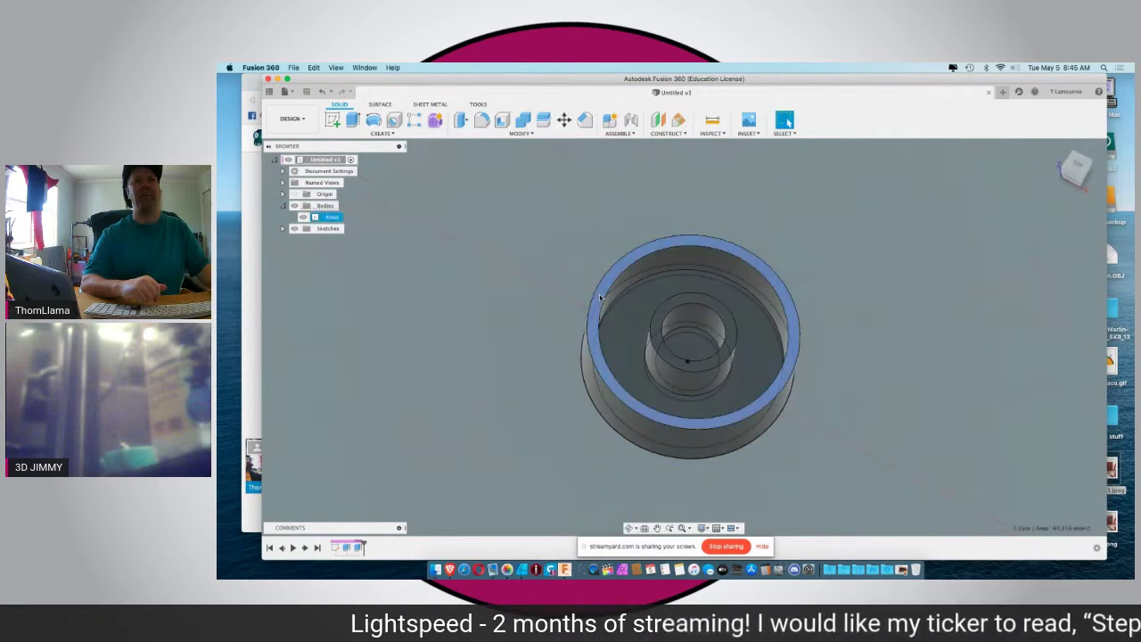
left_click(600, 298)
left_click(329, 122)
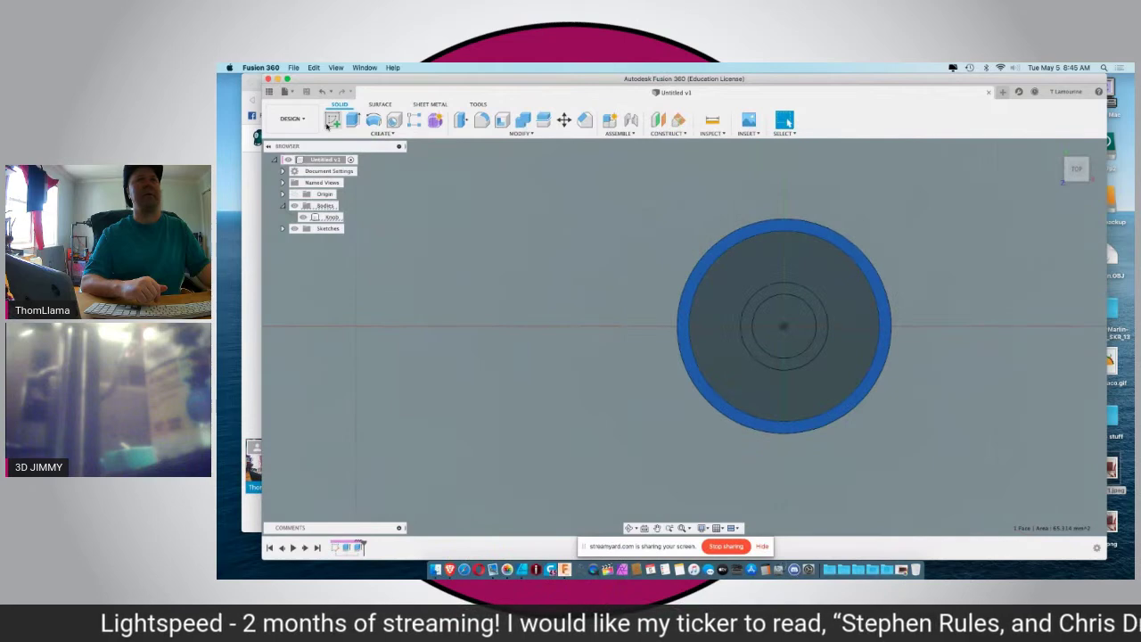
scroll(433, 276, "down", 2)
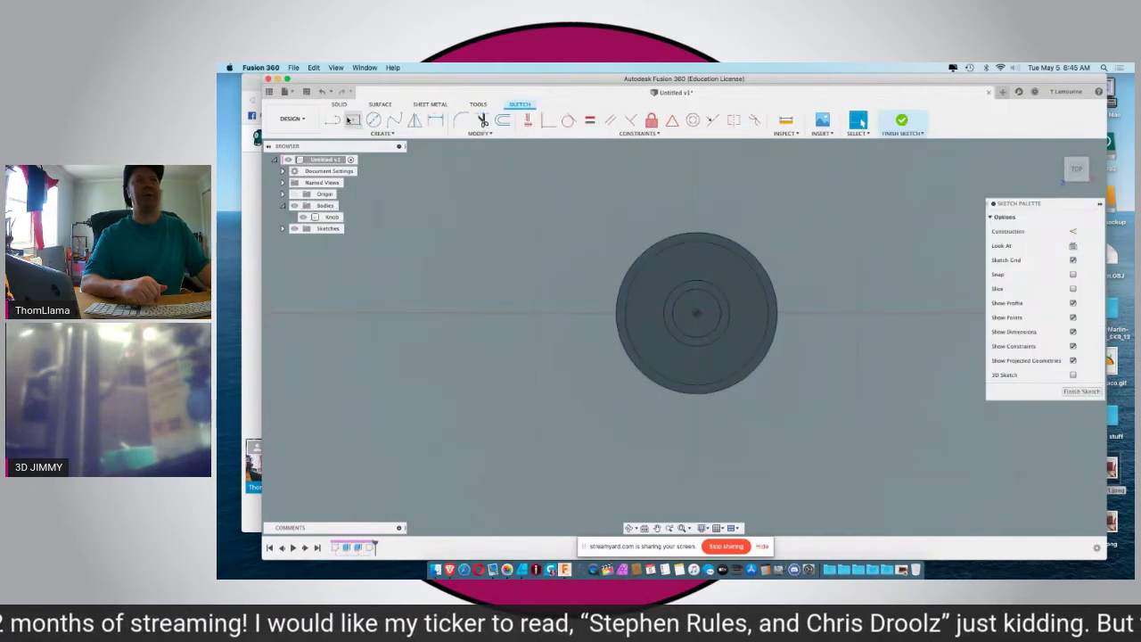
Step: Sketch a centre rectangle on the knob's origin, 0.75 mm high and about 9.57 mm wide, across the inner wall
left_click(353, 120)
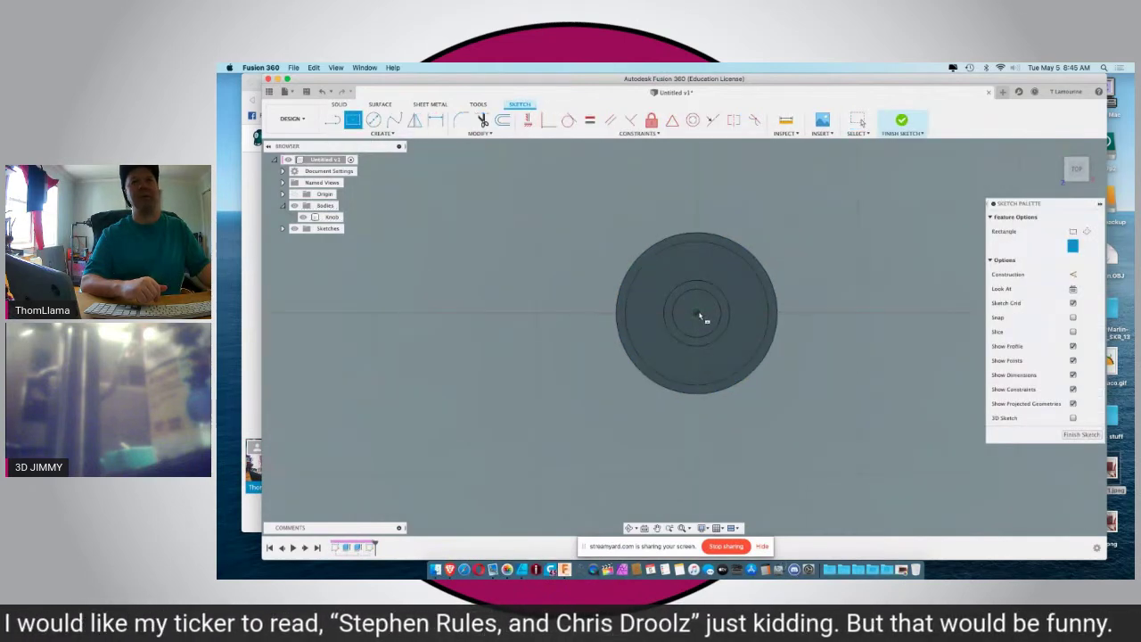
scroll(699, 315, "up", 2)
left_click(697, 313)
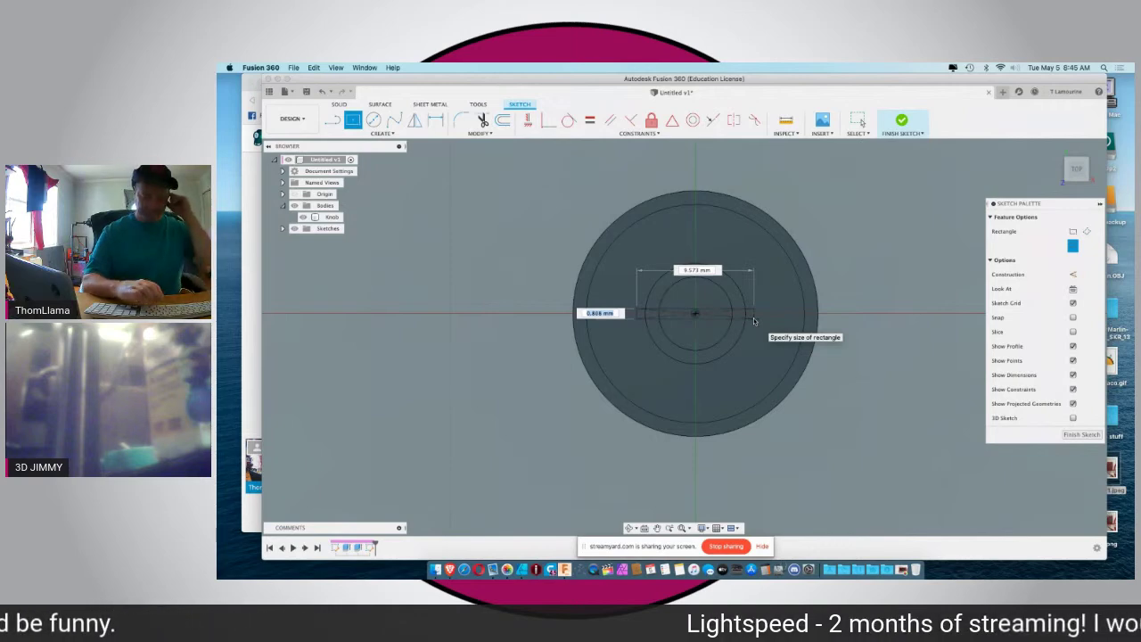
type("1")
type(".75")
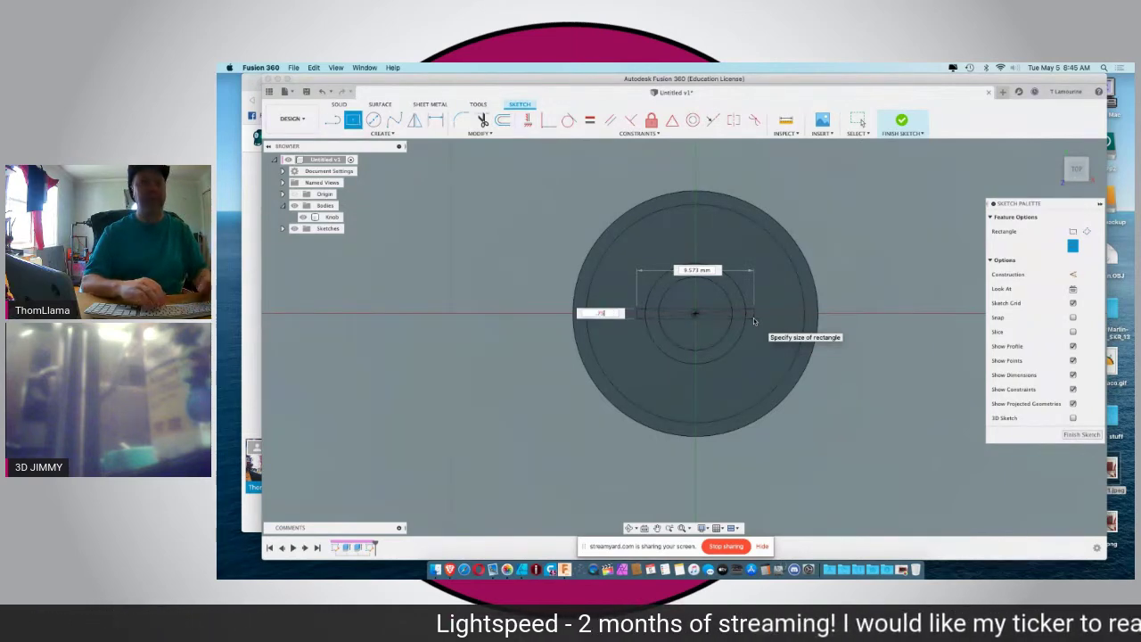
key("Return")
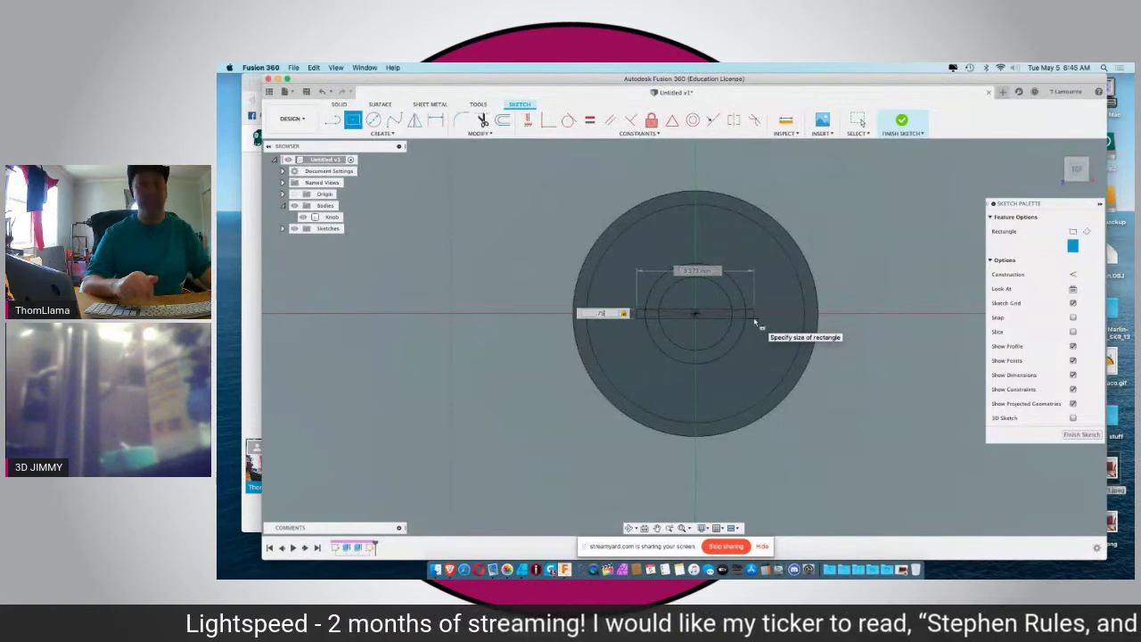
key("Escape")
Step: Extrude the thin rectangle -3.5 mm as a cut to slot the inner wall, and hide the sketches
scroll(673, 317, "up", 3)
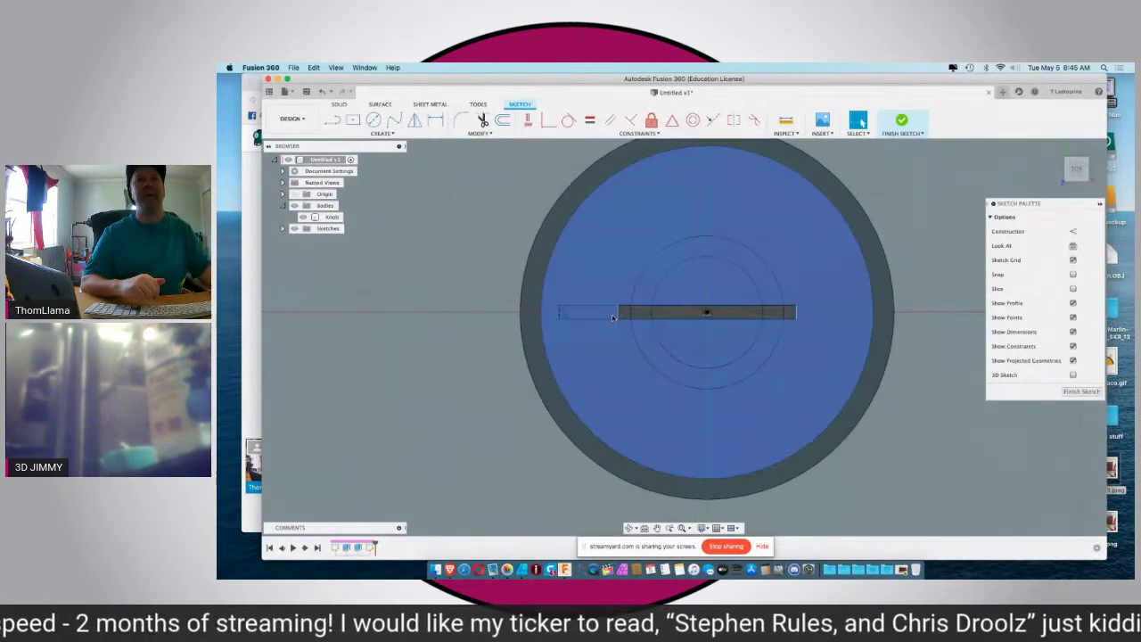
middle_click_drag(453, 420, 450, 383, "shift")
left_click(339, 104)
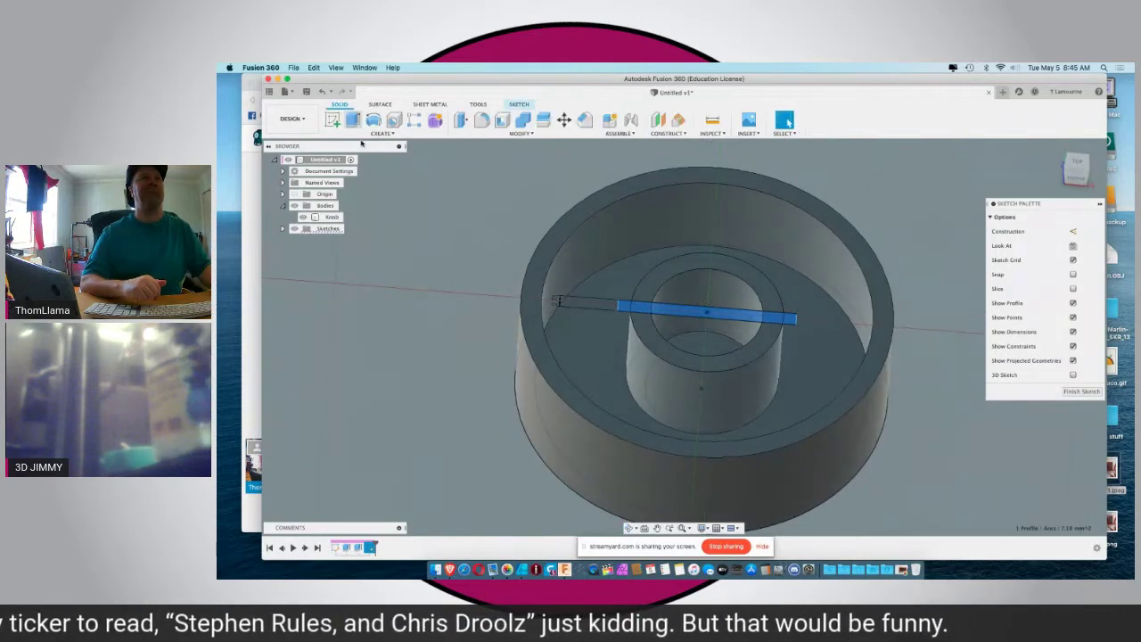
left_click(352, 120)
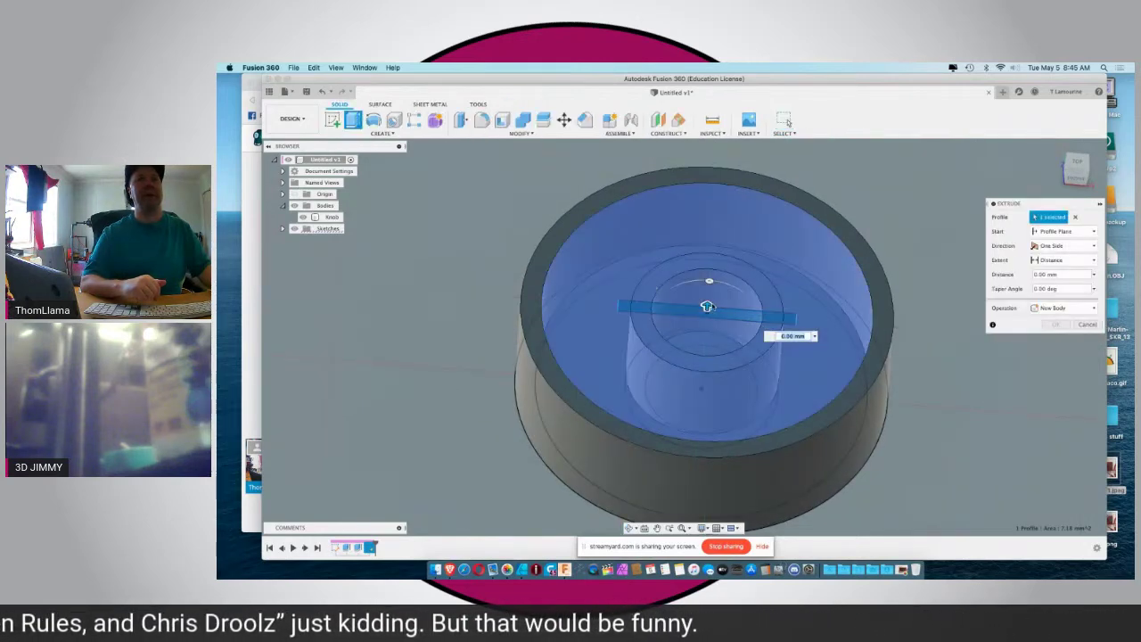
left_click_drag(707, 307, 811, 346)
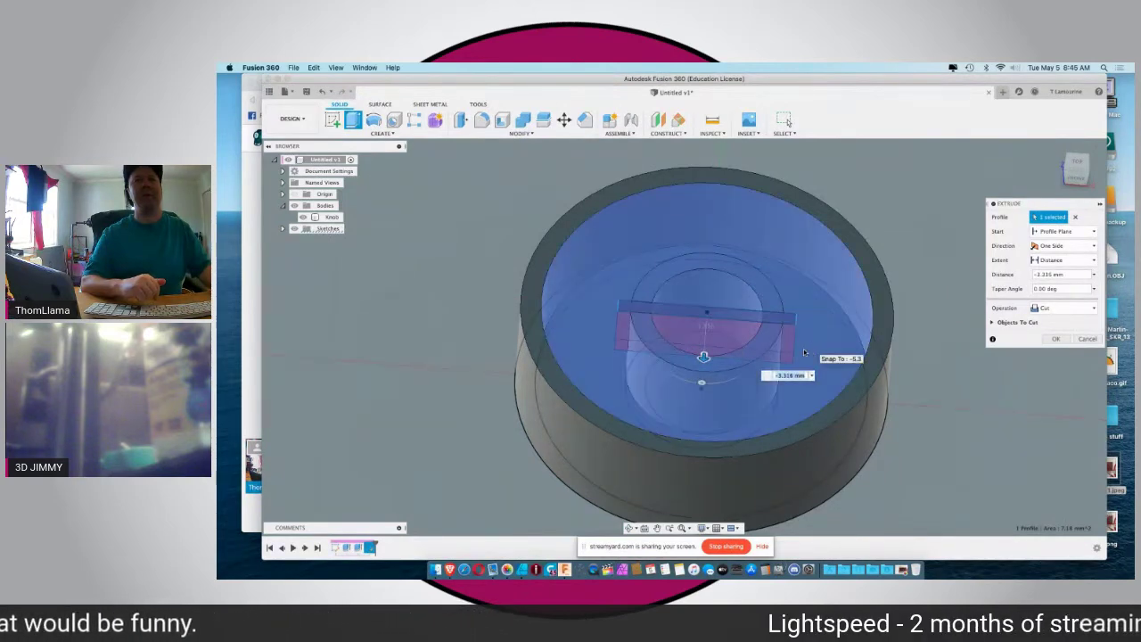
middle_click_drag(811, 346, 709, 353, "shift")
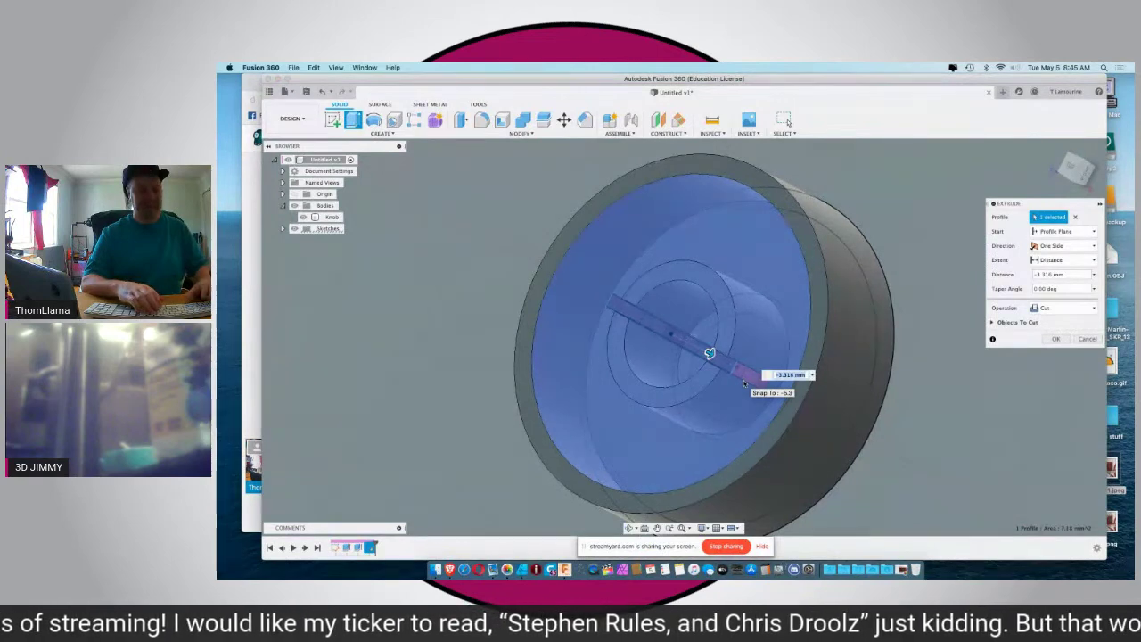
type("3")
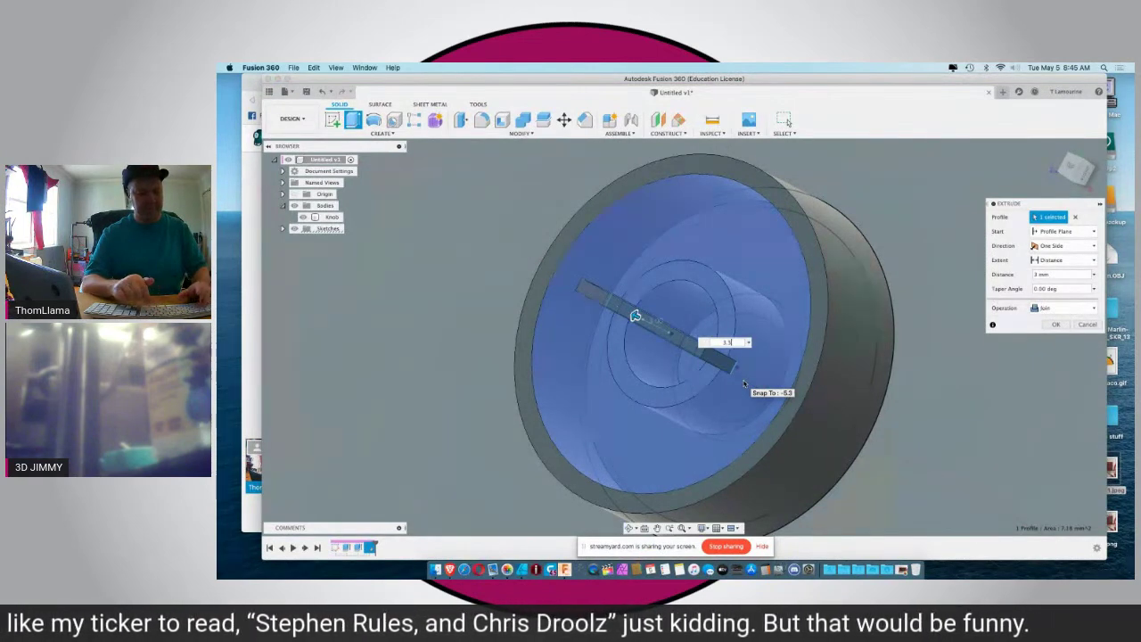
type(".5")
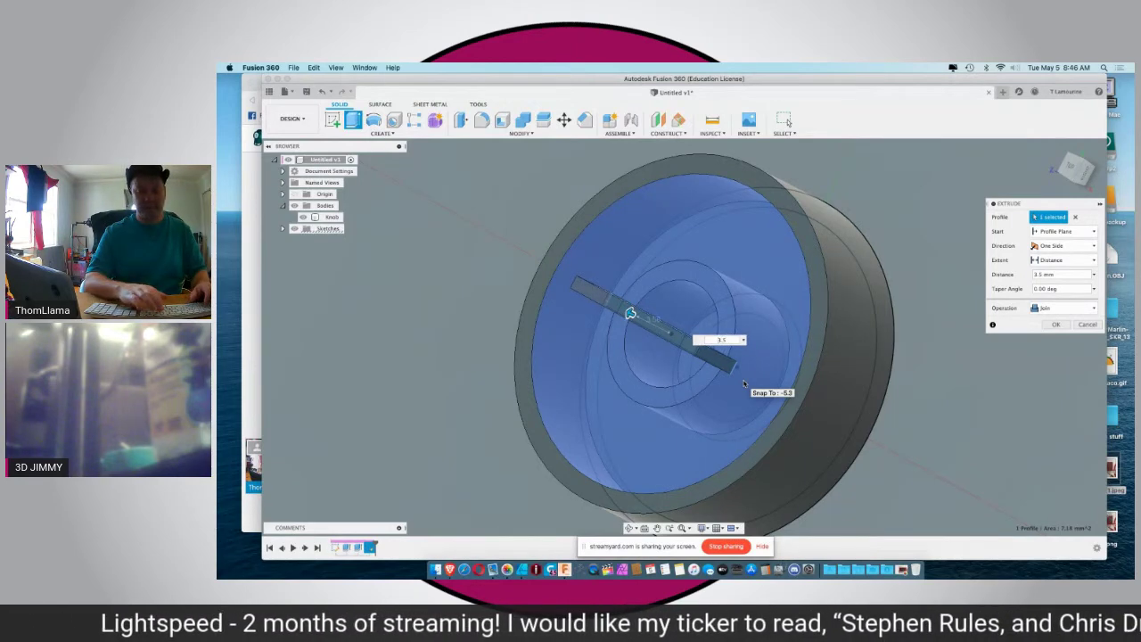
type("-")
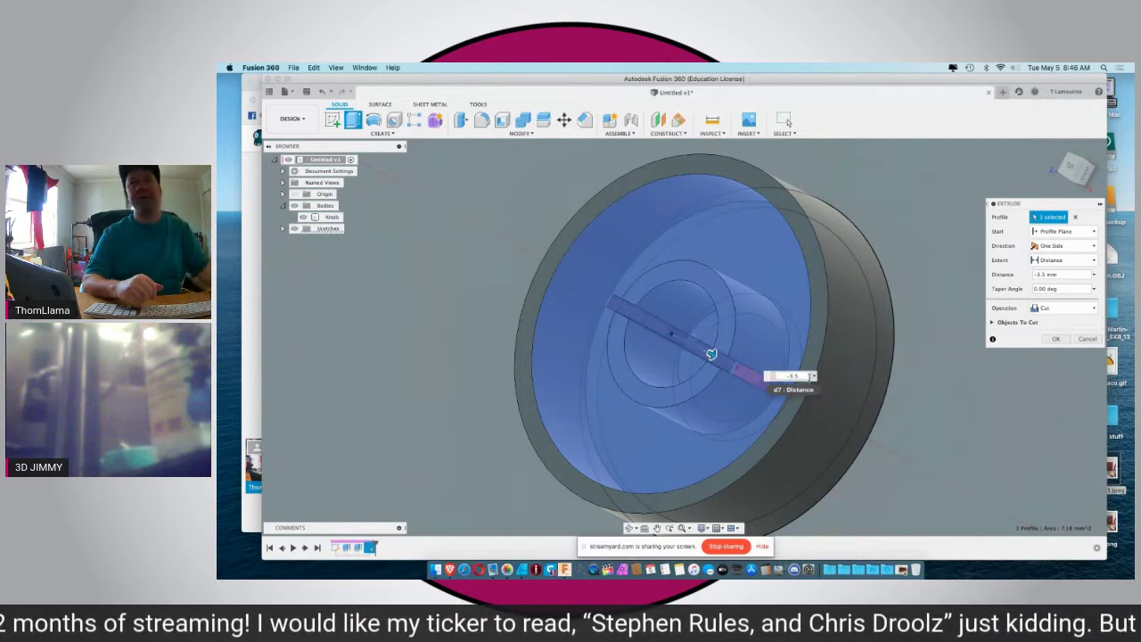
left_click(1052, 340)
scroll(740, 379, "up", 3)
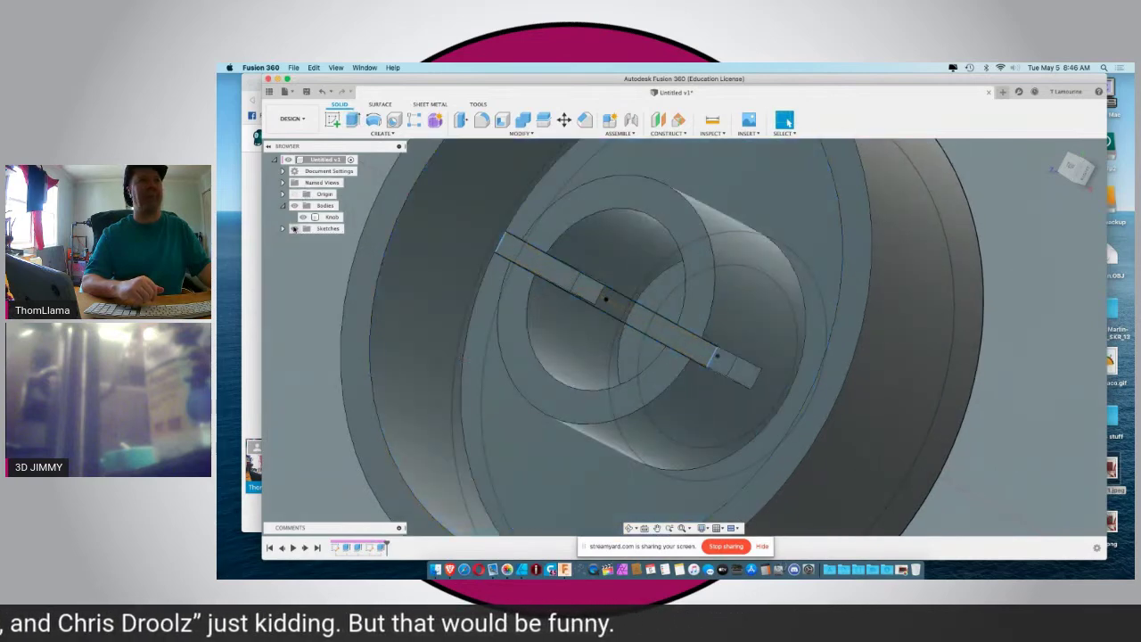
left_click(294, 230)
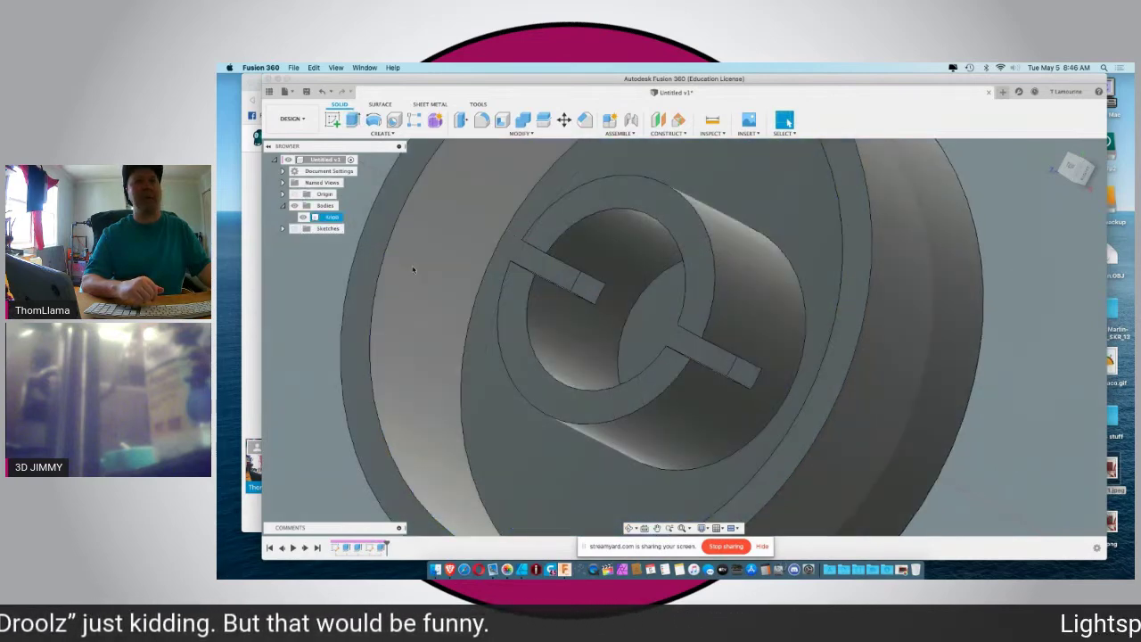
Step: Try to fillet the floor face of the slot in the inner wall
left_click(749, 378)
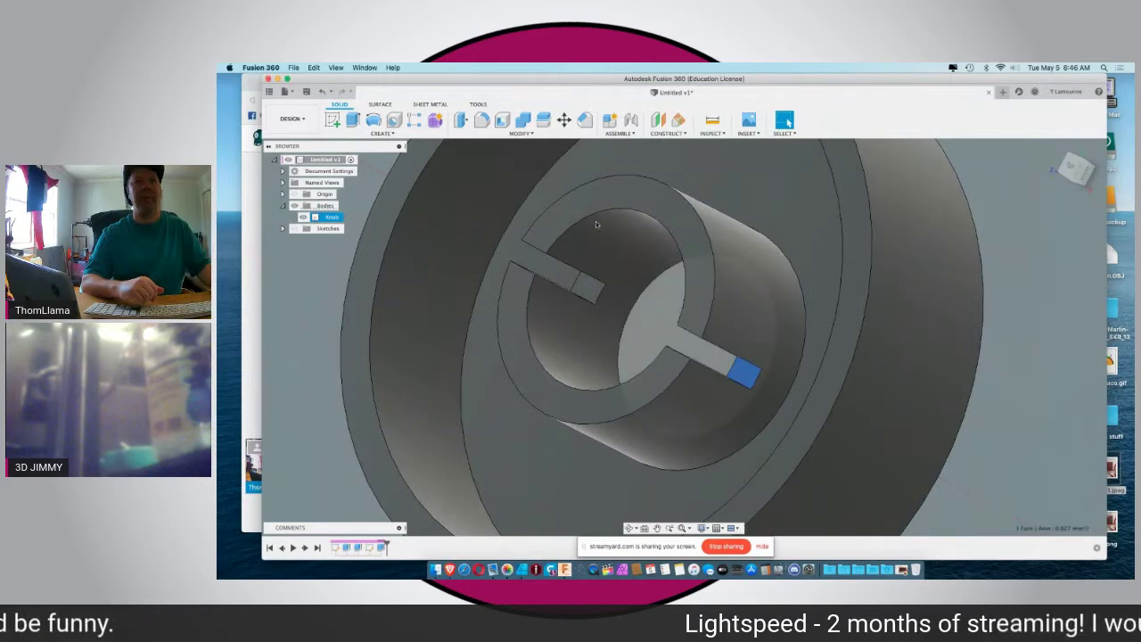
key("f")
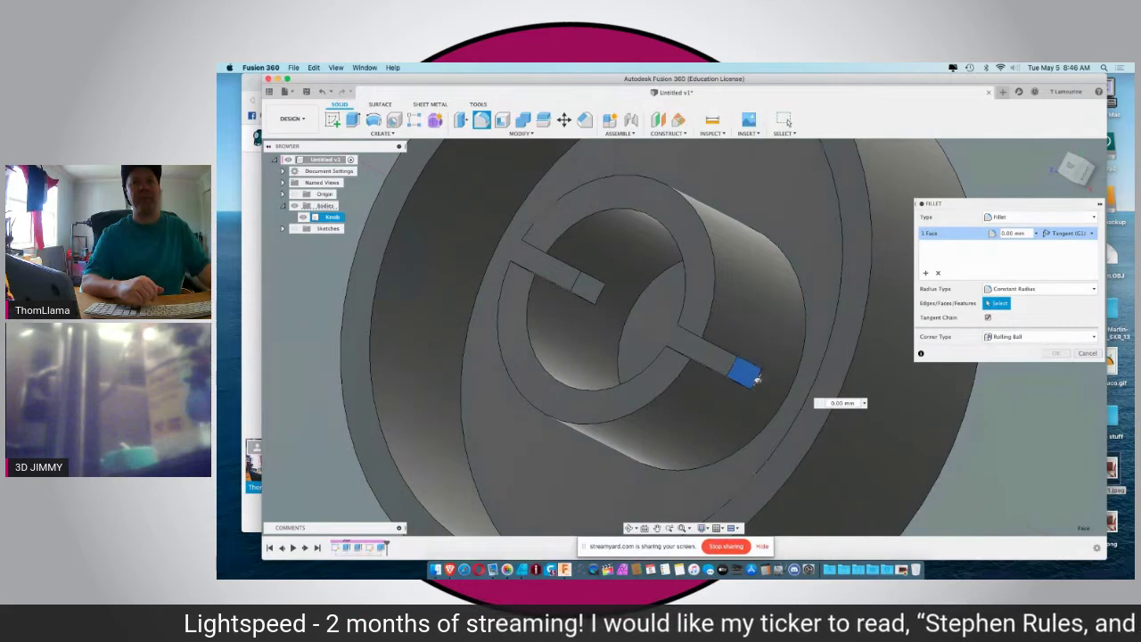
left_click_drag(757, 381, 753, 377)
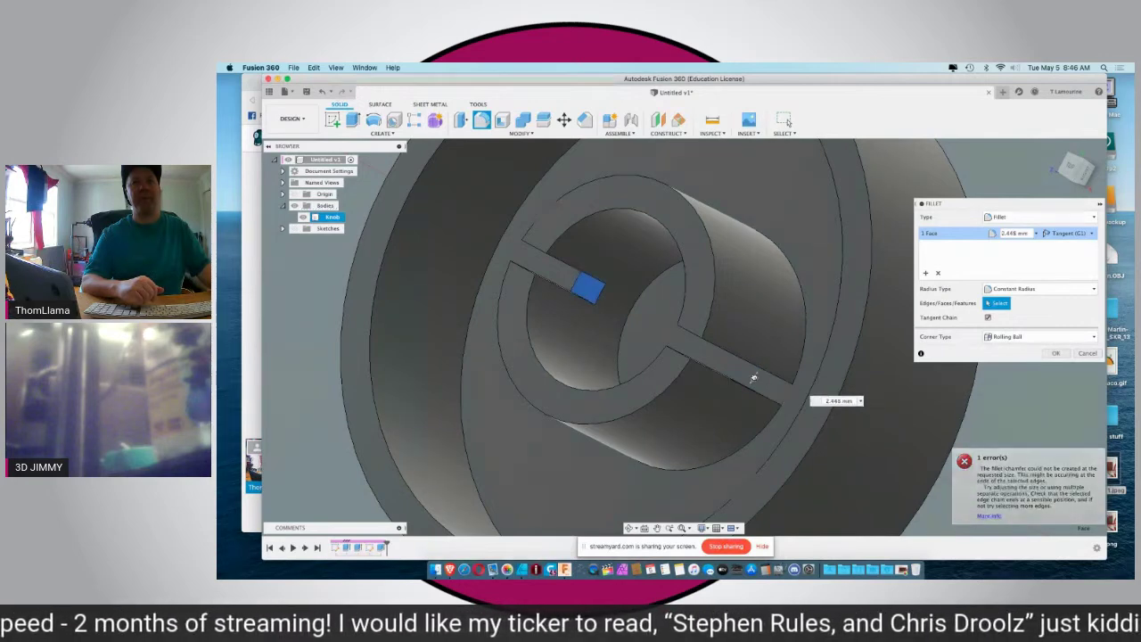
key("Escape")
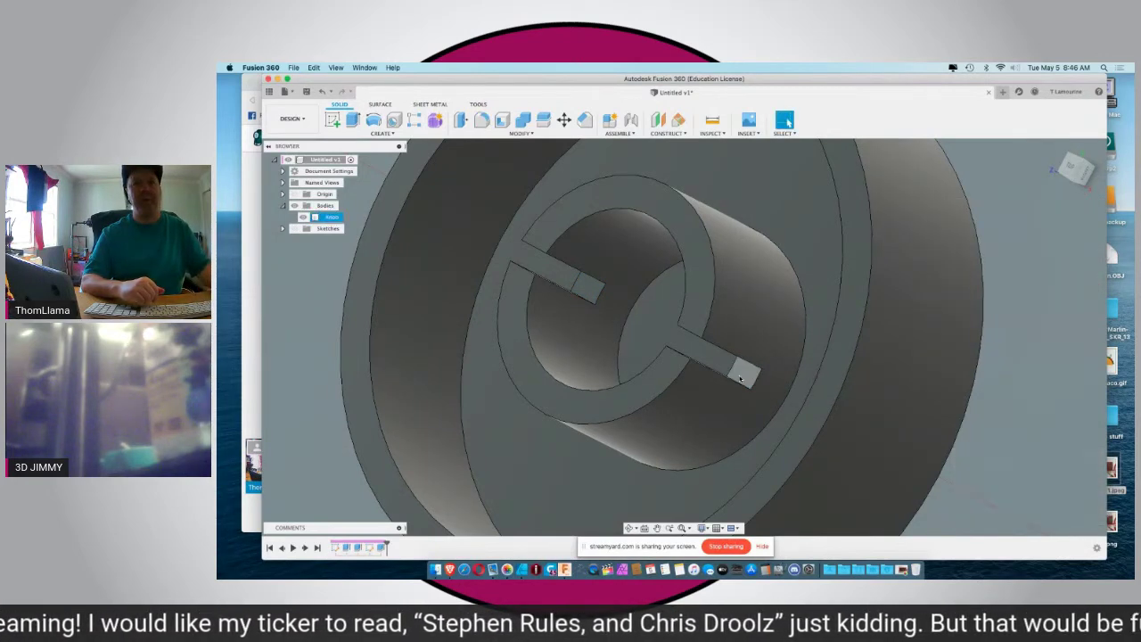
middle_click_drag(739, 379, 751, 370, "shift")
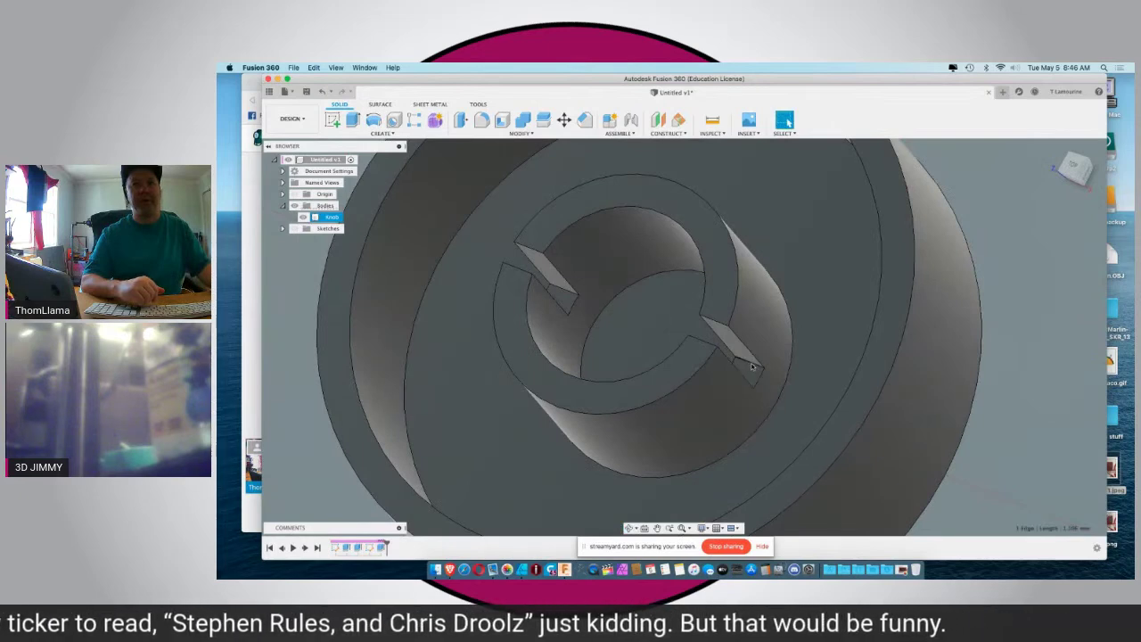
Step: Fillet the four floor edges of the two slots in the inner boss with a 0.375 mm radius
left_click(479, 125)
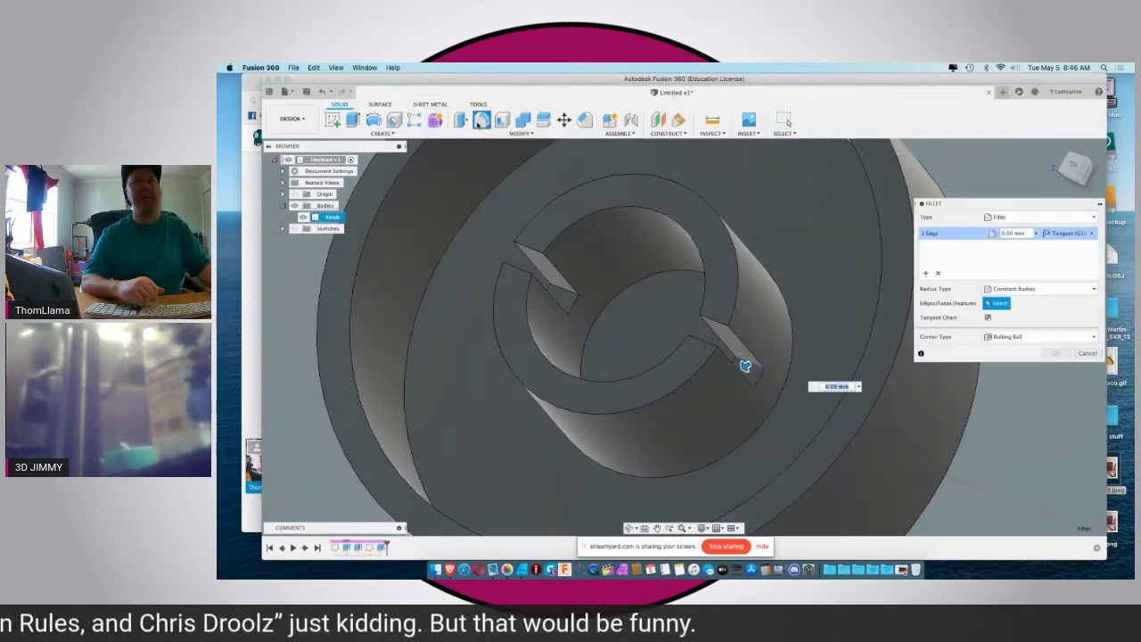
key("BackSpace")
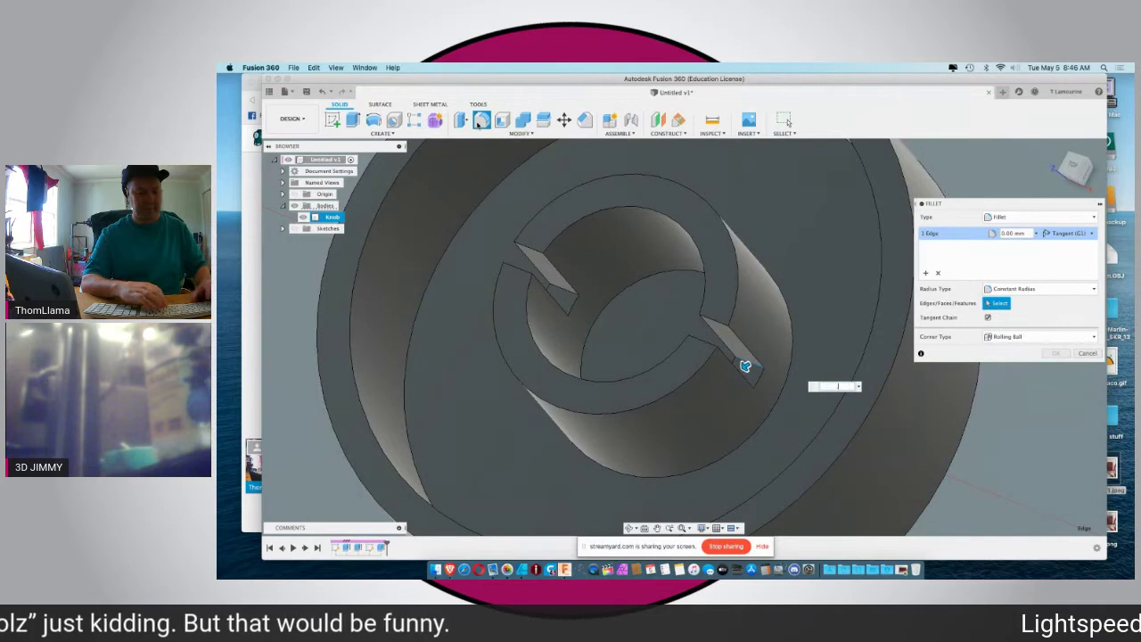
type("0.3")
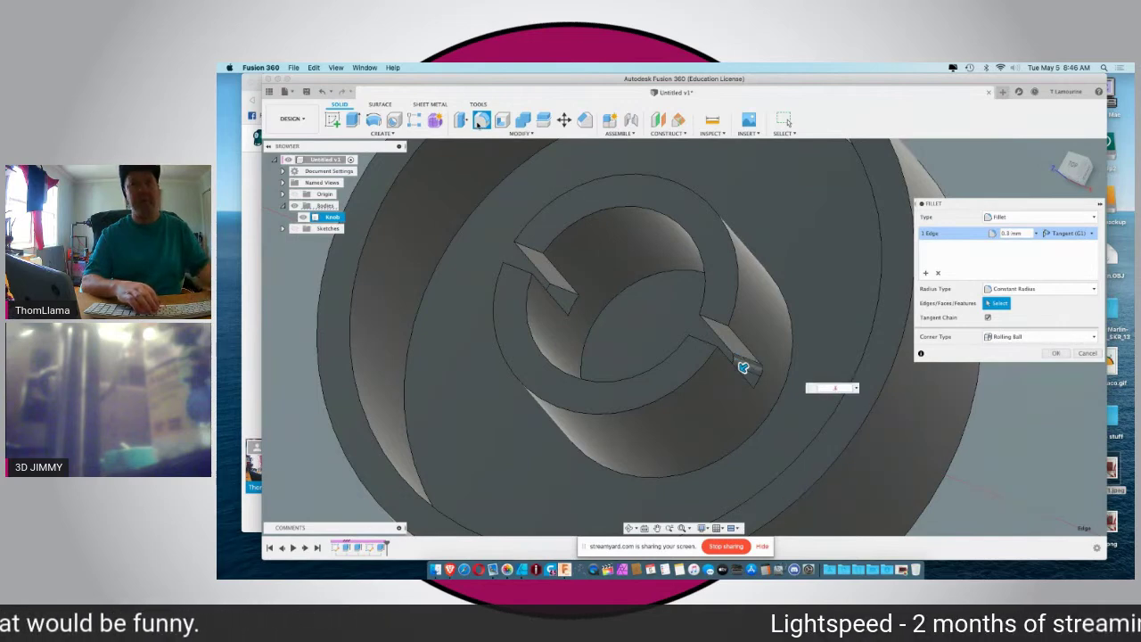
middle_click_drag(578, 241, 657, 378, "shift")
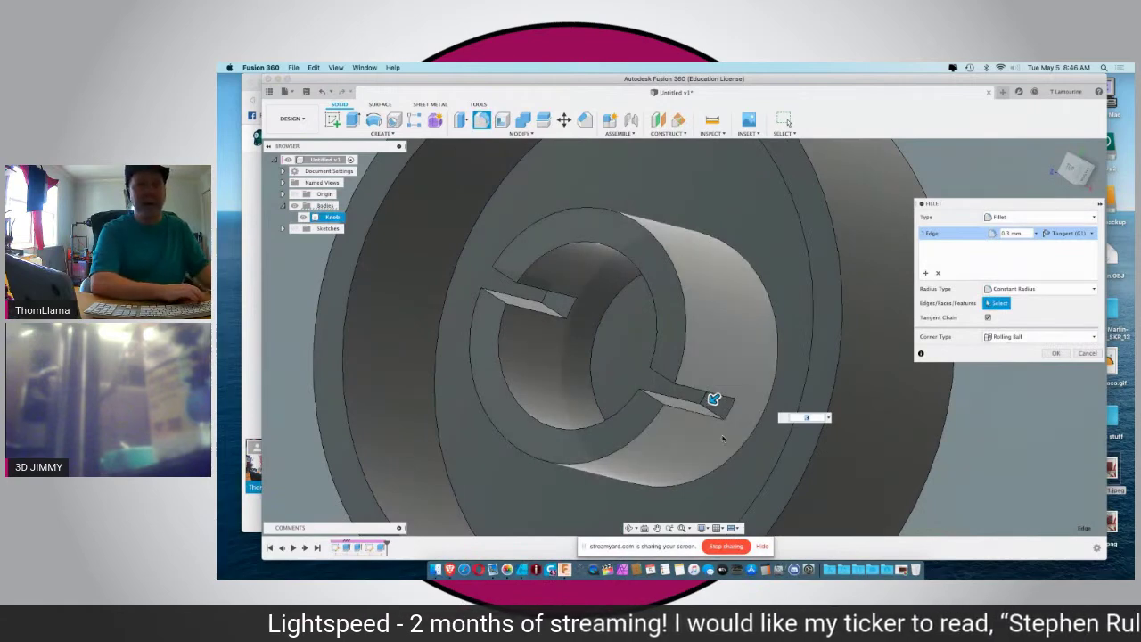
left_click(497, 303)
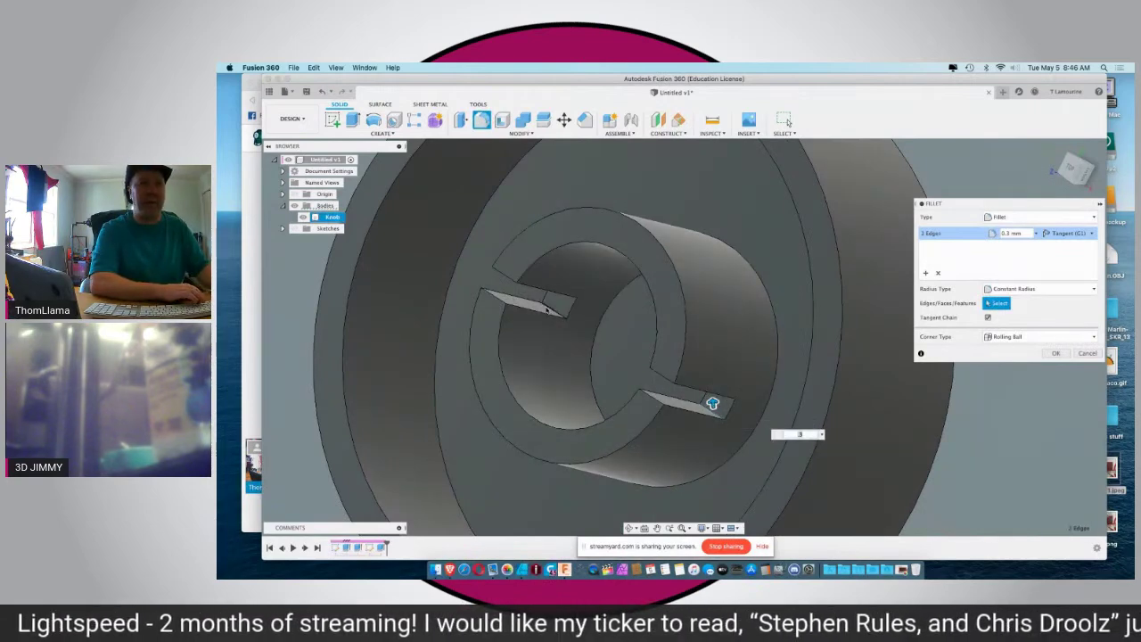
left_click(548, 310)
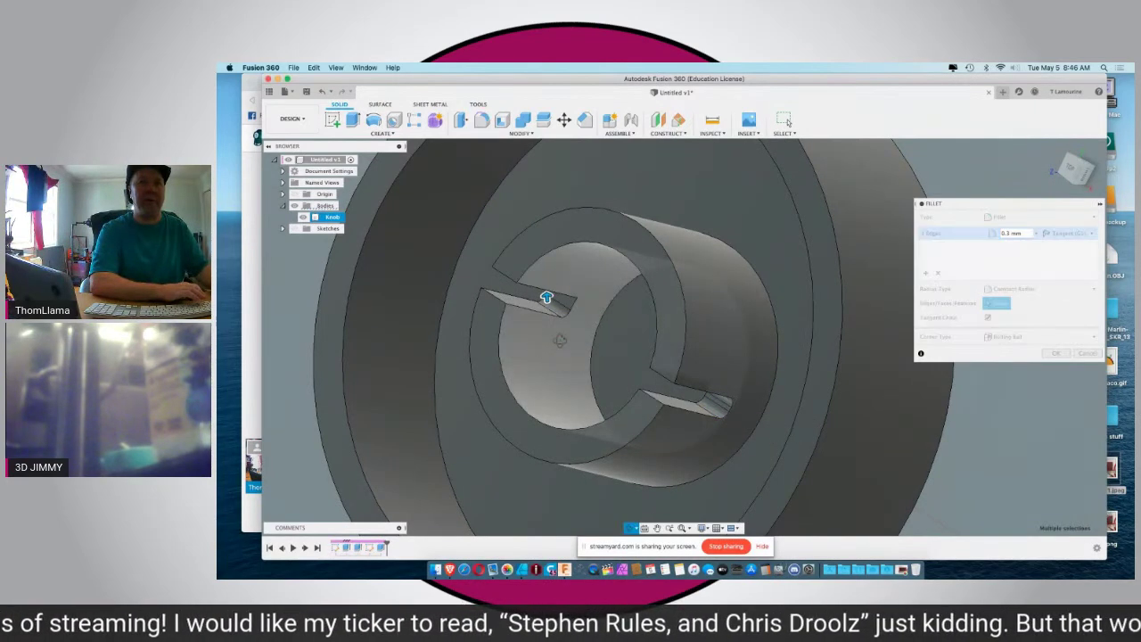
middle_click_drag(541, 353, 565, 294, "shift")
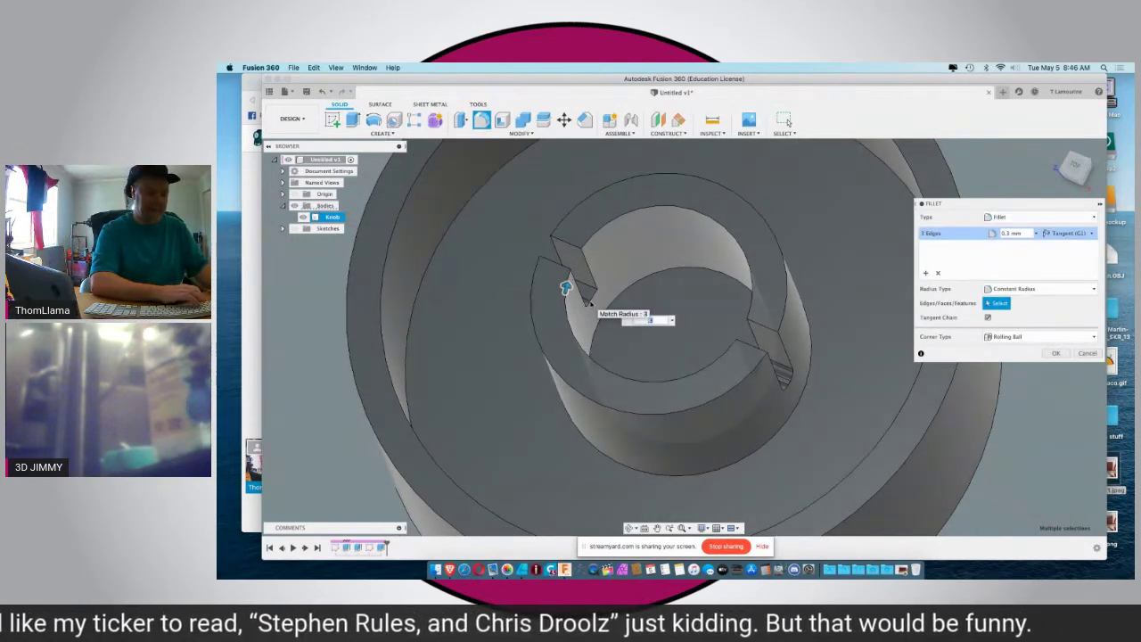
left_click(563, 323)
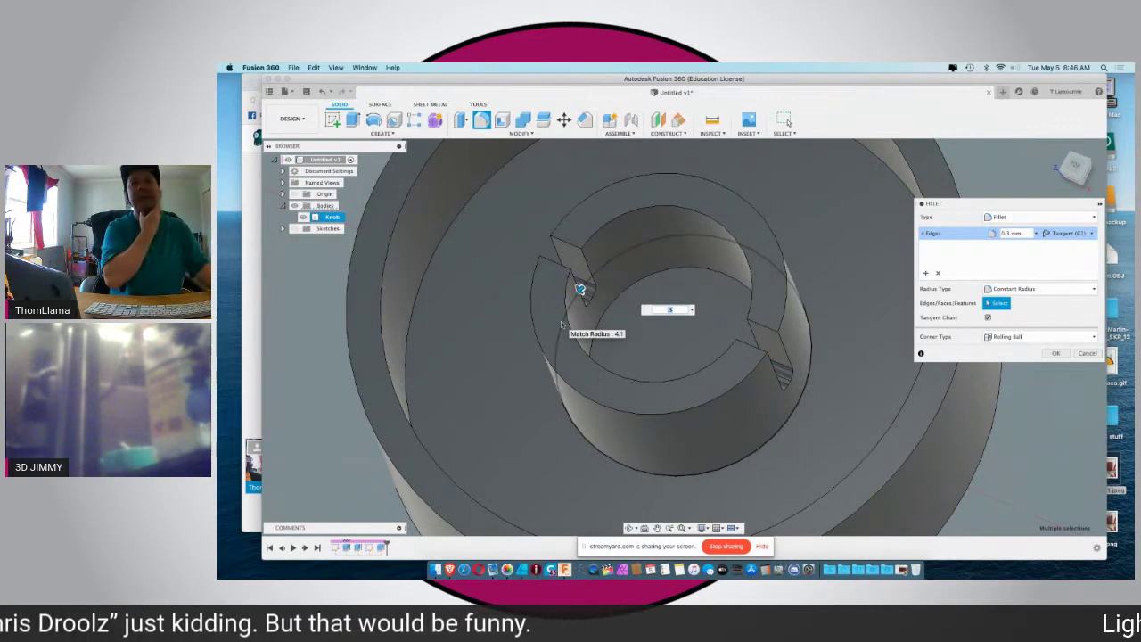
type(".4")
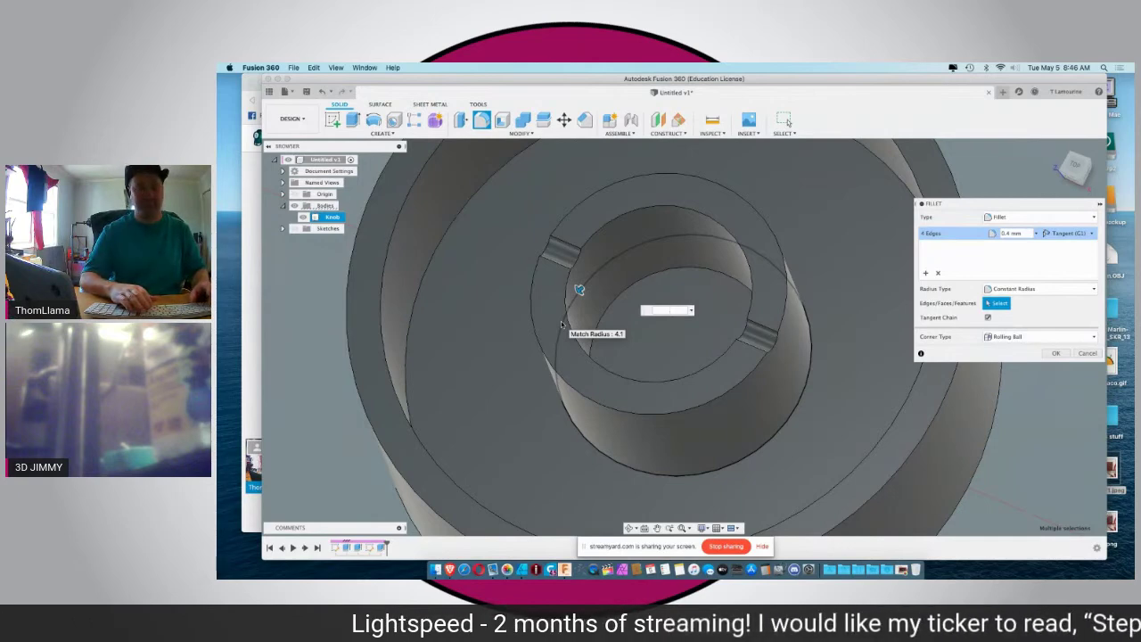
key("BackSpace")
type("375")
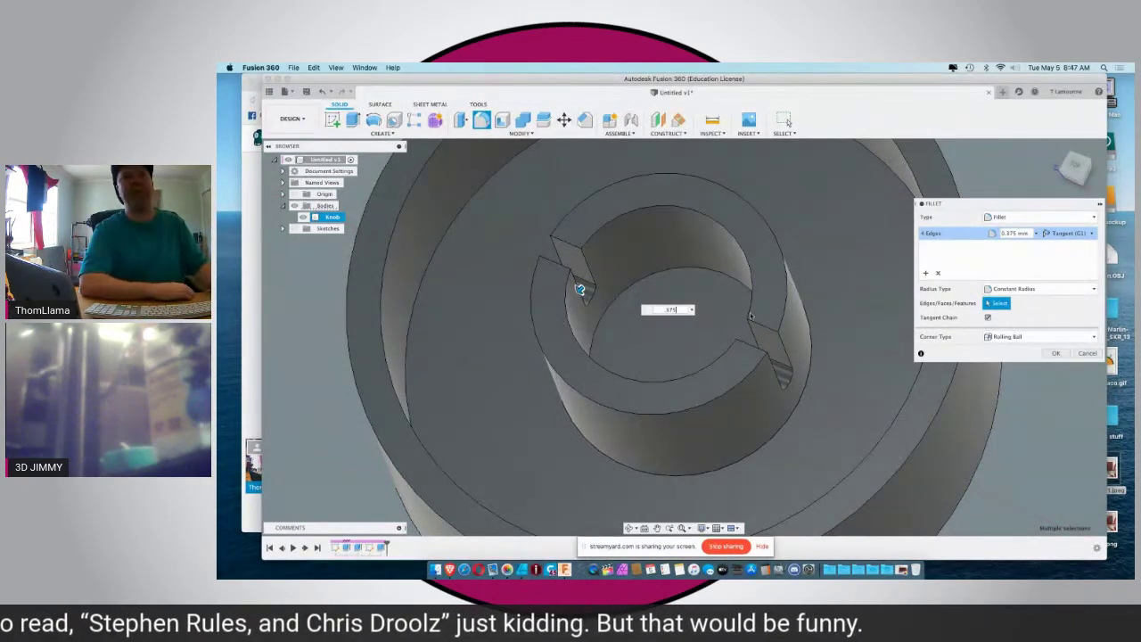
left_click(1056, 353)
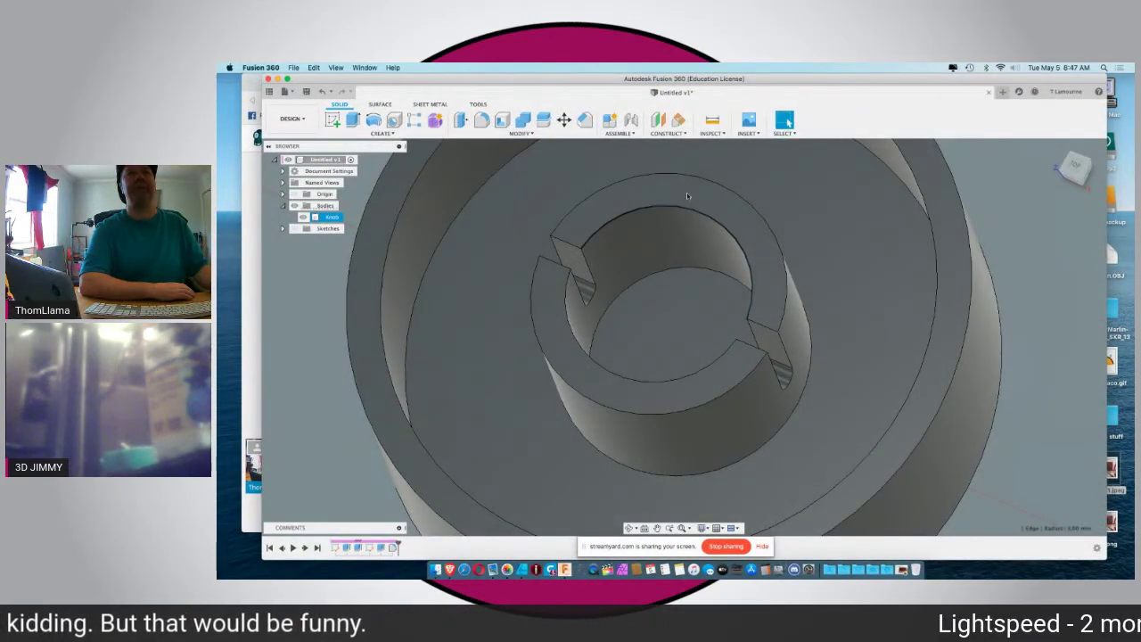
Step: Fillet the two inner rim edges at the open end of the slotted boss with a 0.5 mm radius
left_click(482, 125)
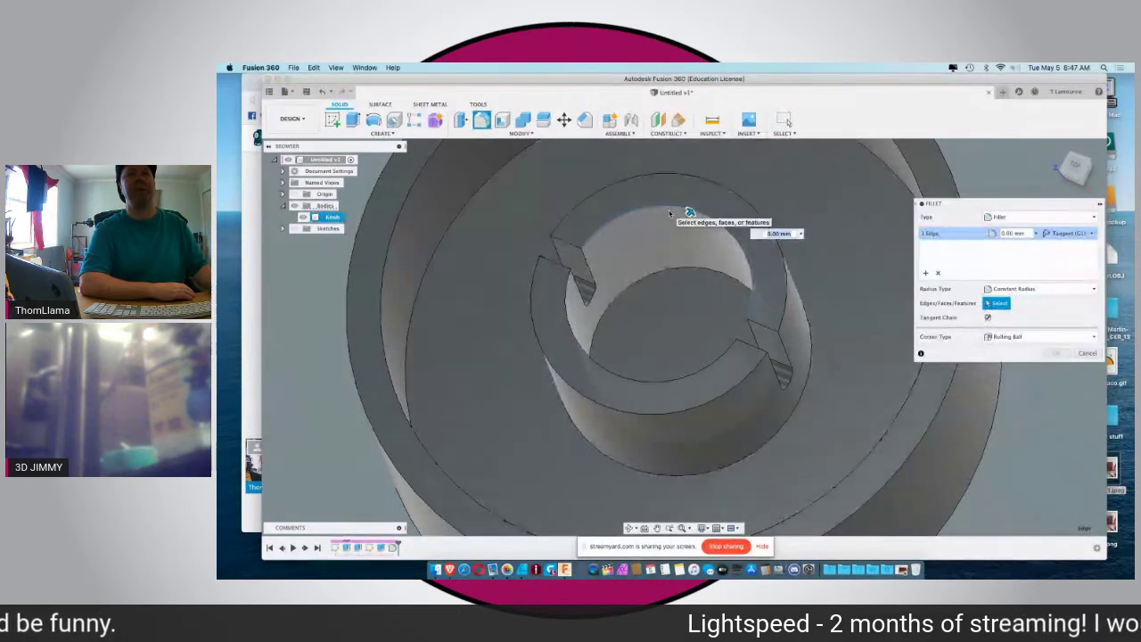
type("1")
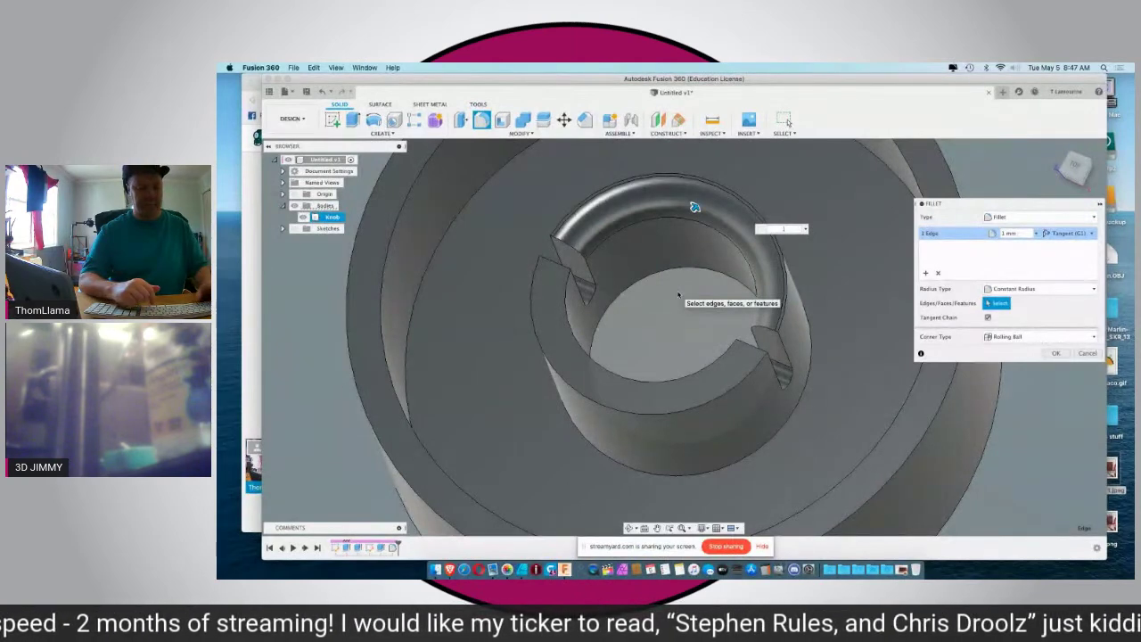
type("5")
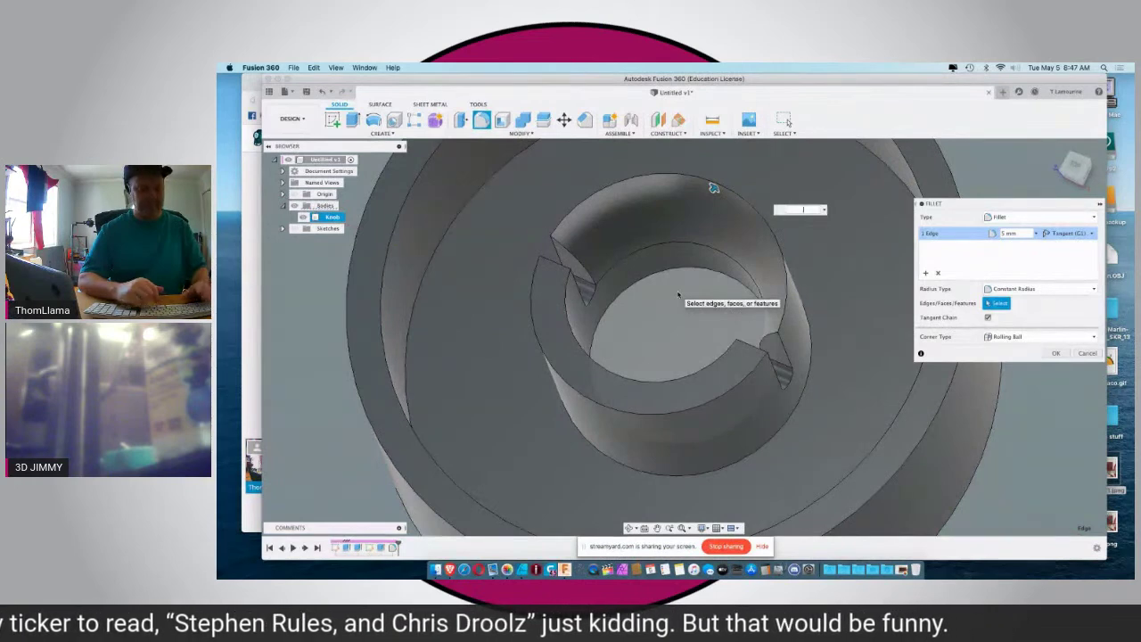
key("BackSpace")
type(".5")
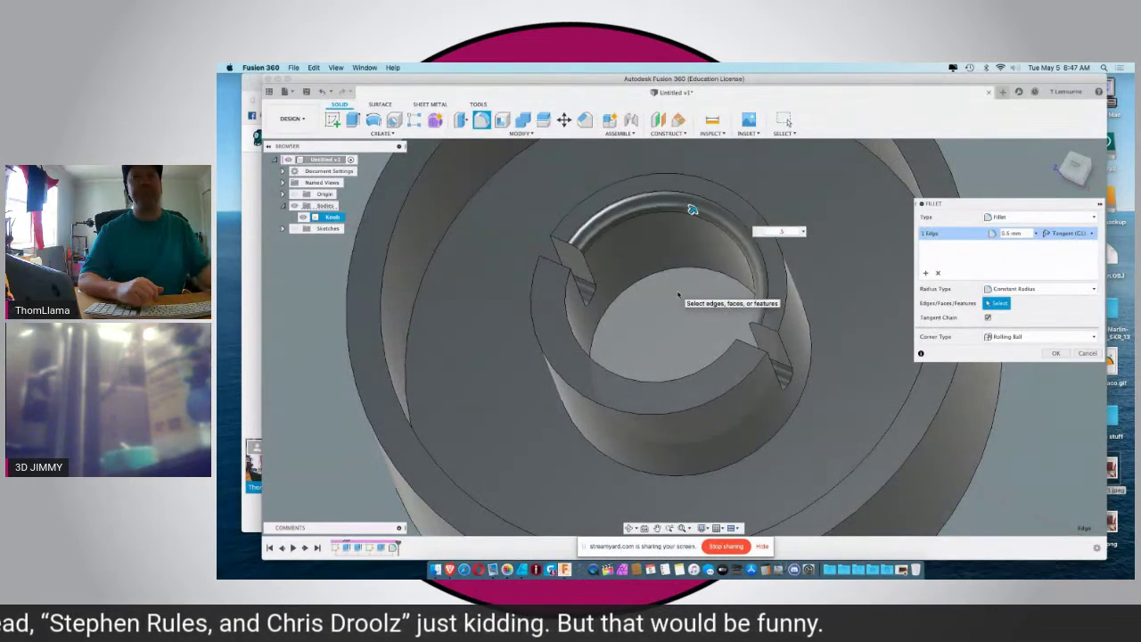
left_click(617, 373)
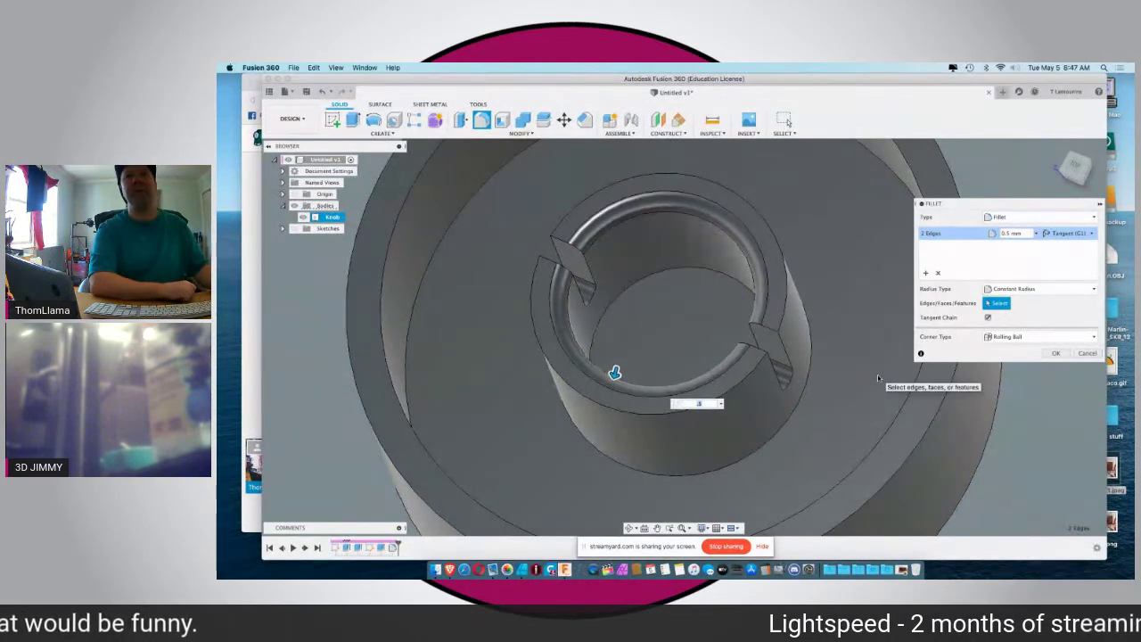
left_click(1053, 354)
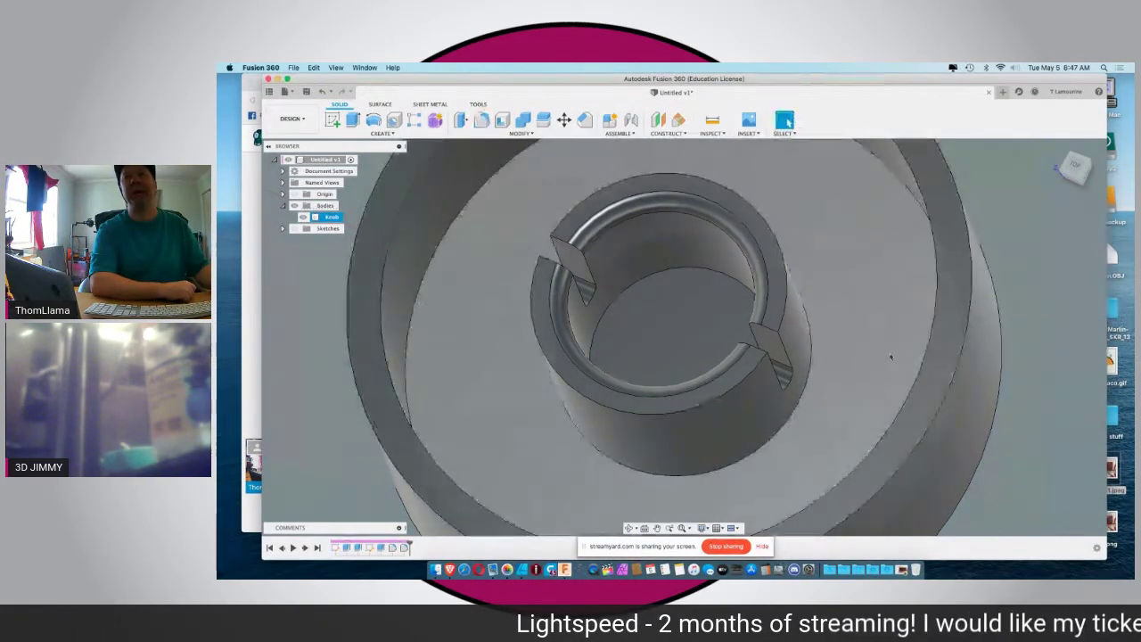
Step: Open the existing slot sketch on the outer wall's end face for editing
scroll(853, 361, "down", 4)
middle_click_drag(853, 361, 753, 349, "shift")
middle_click_drag(638, 241, 615, 366, "shift")
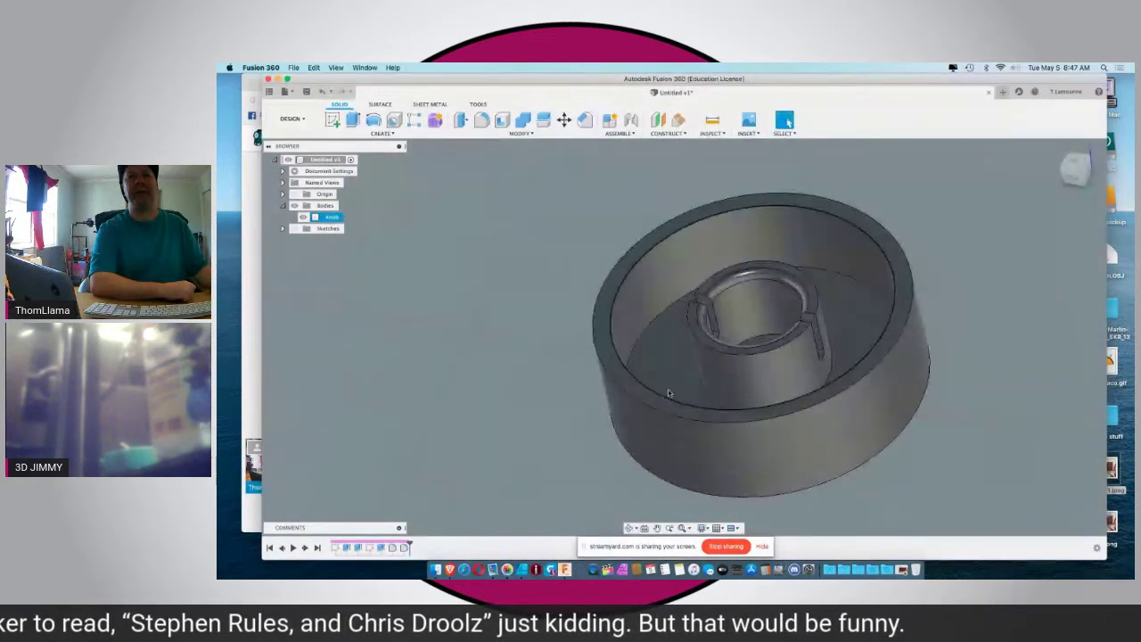
left_click(613, 369)
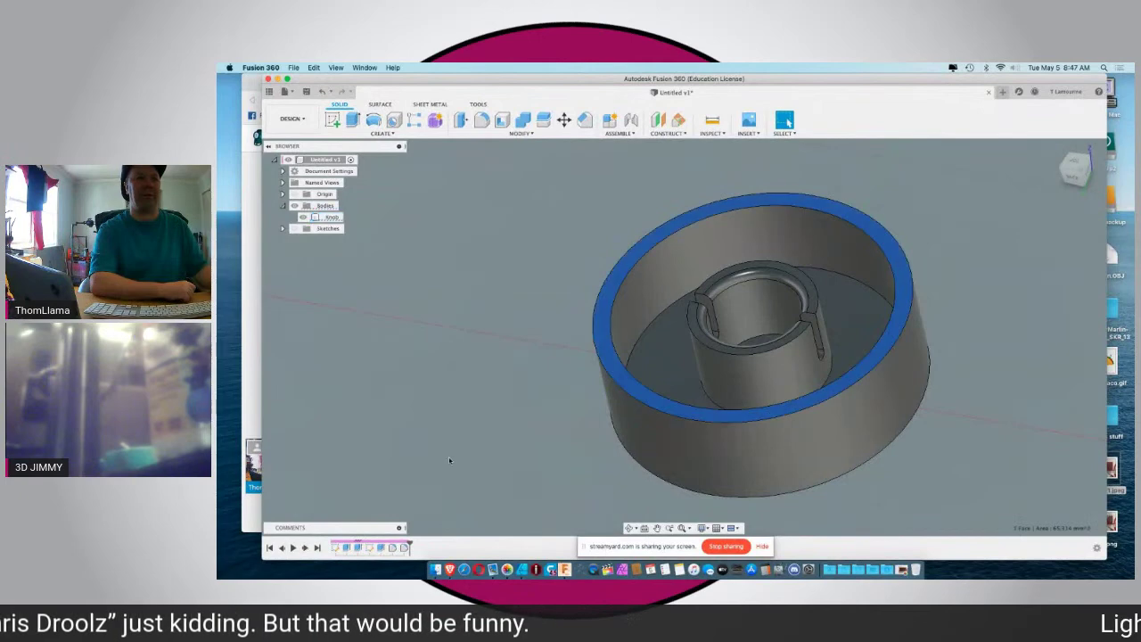
left_click(367, 547)
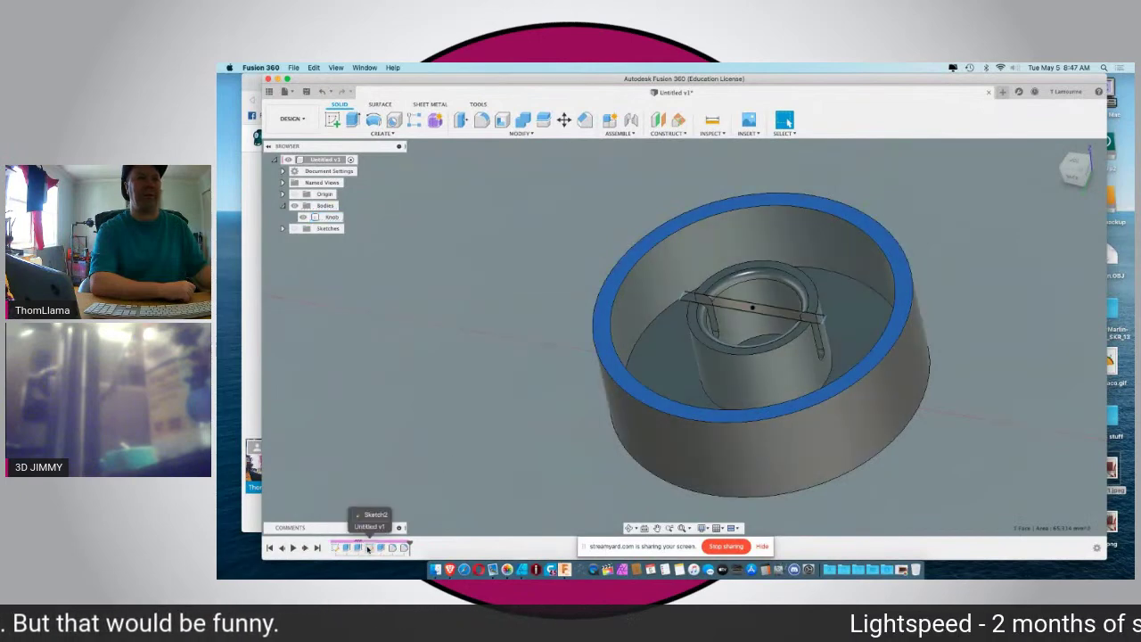
right_click(368, 546)
left_click(392, 449)
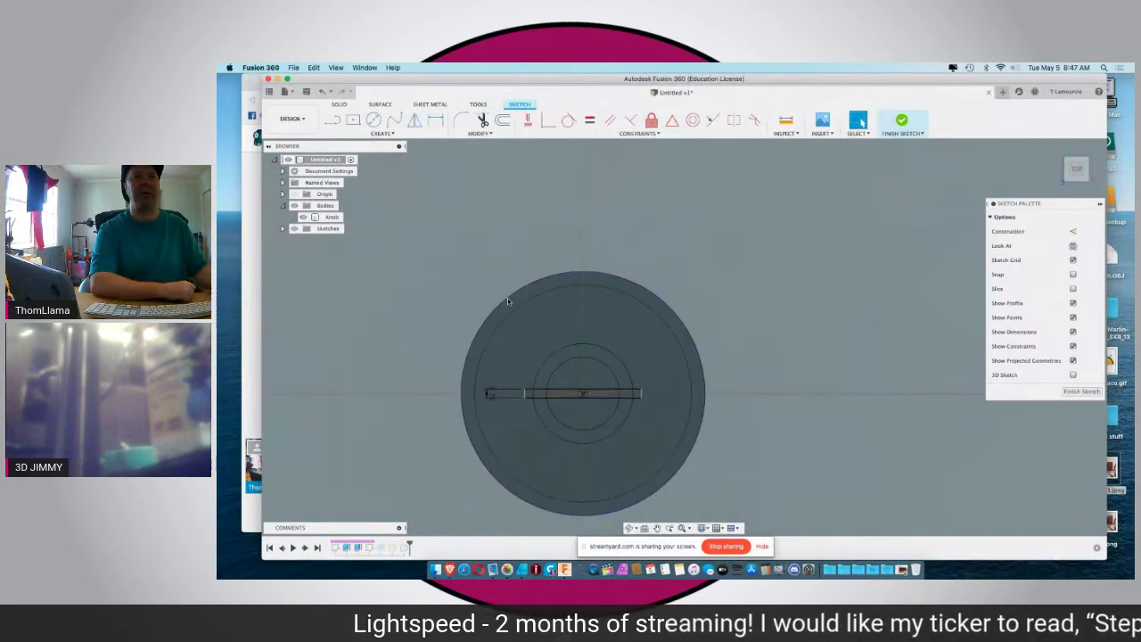
Step: Draw a three-point fit point spline arching outward from the knob's outer circle near the vertical axis, and centre and raise its peak point
scroll(514, 299, "up", 3)
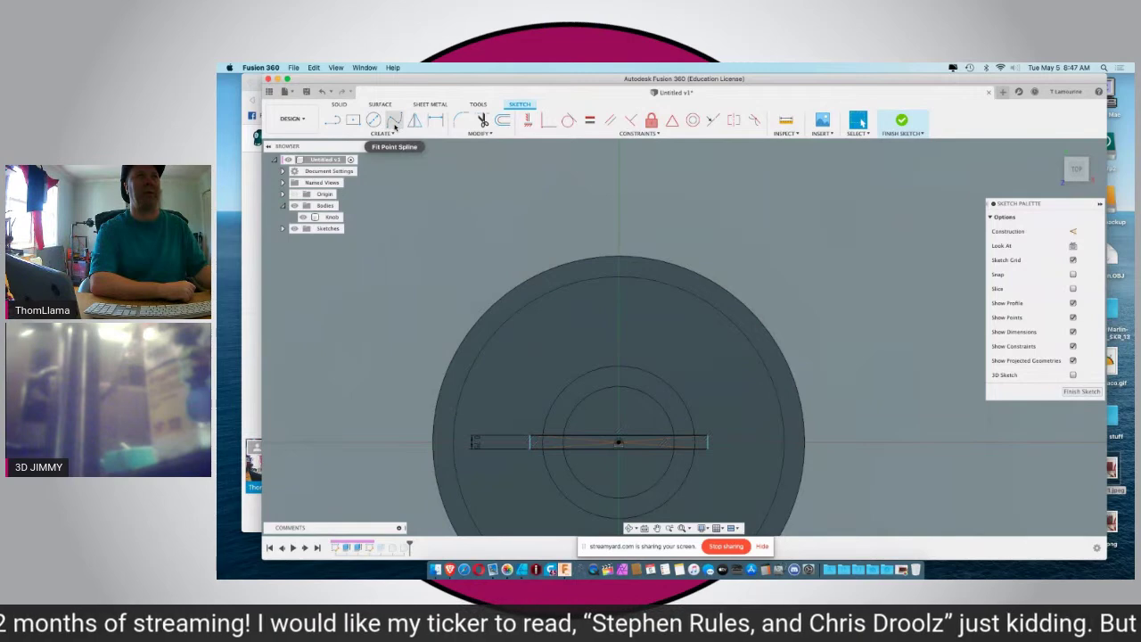
left_click(389, 123)
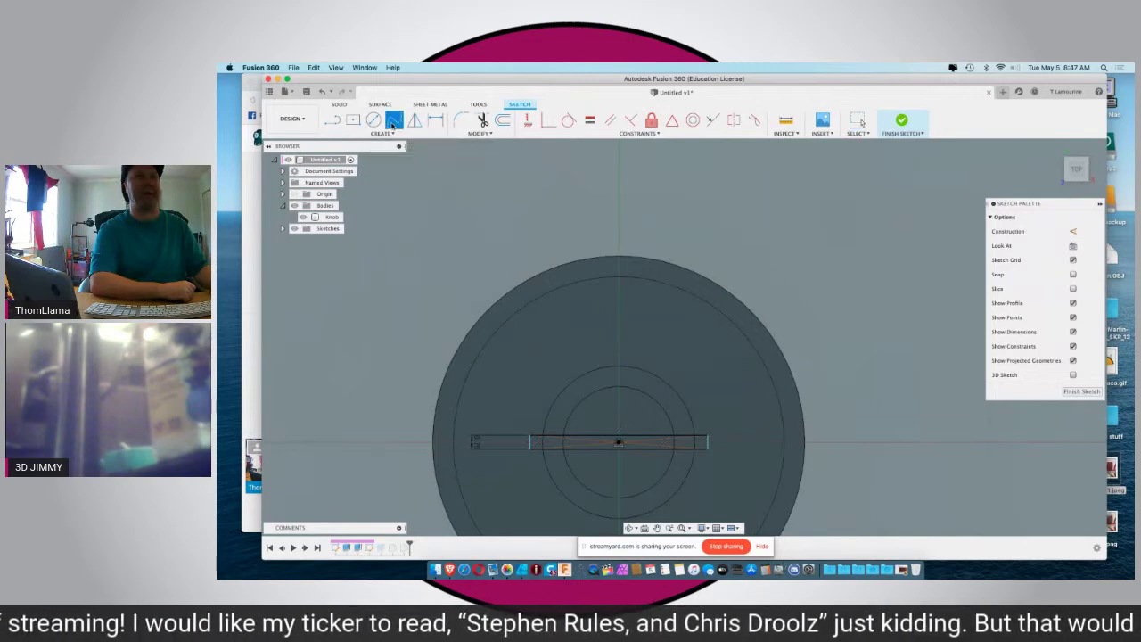
left_click(621, 236)
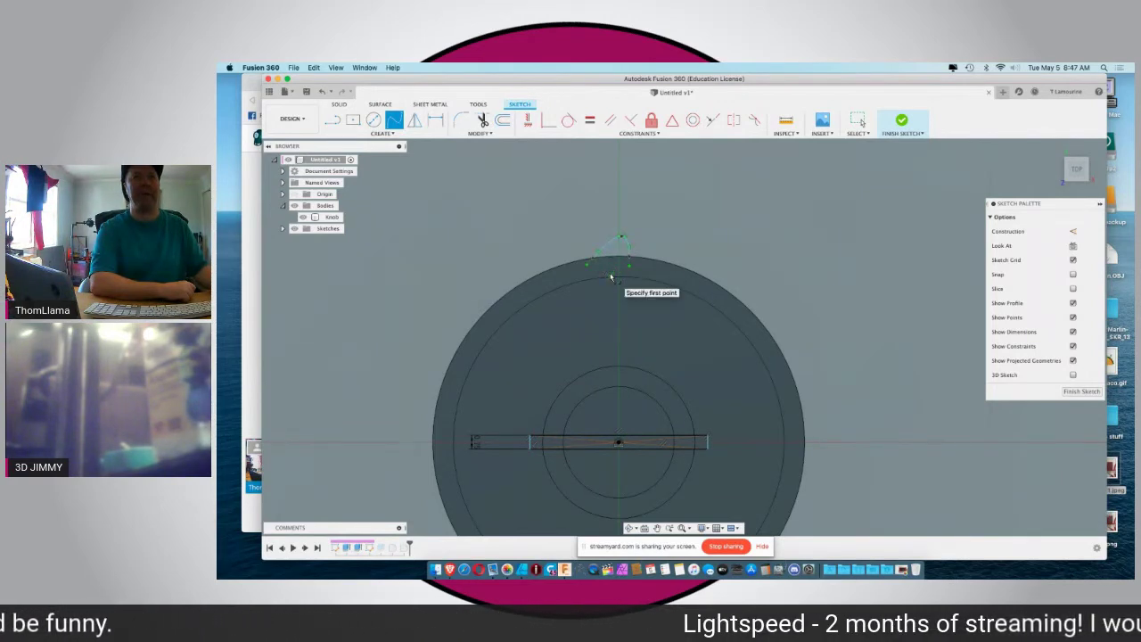
scroll(624, 242, "down", 2)
scroll(647, 239, "up", 4)
scroll(647, 238, "up", 3)
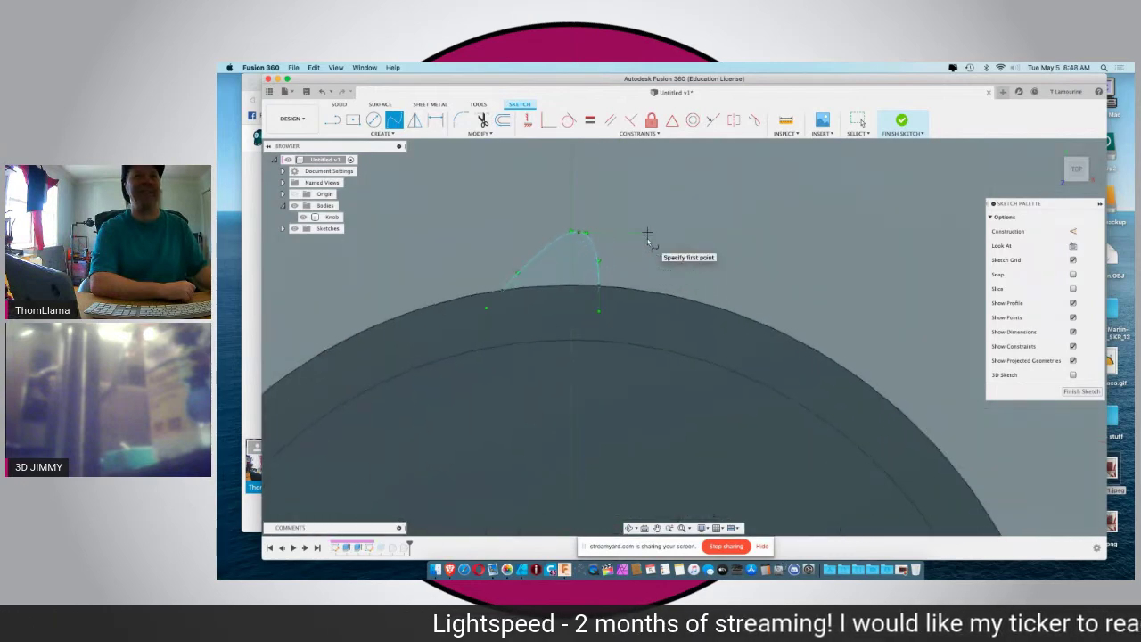
key("Escape")
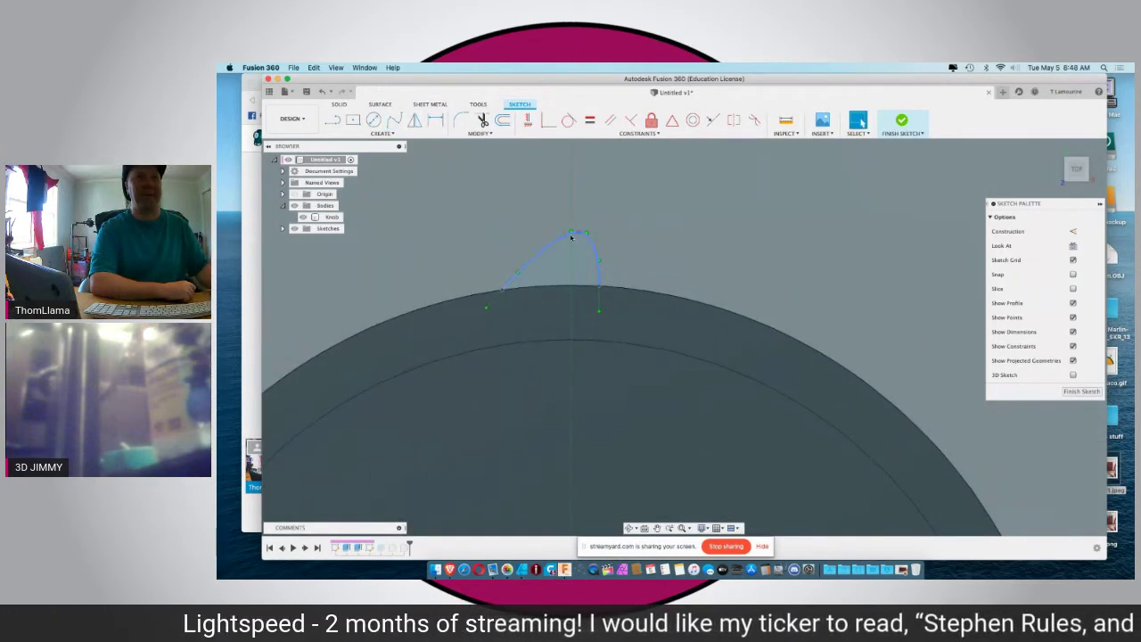
left_click(573, 234)
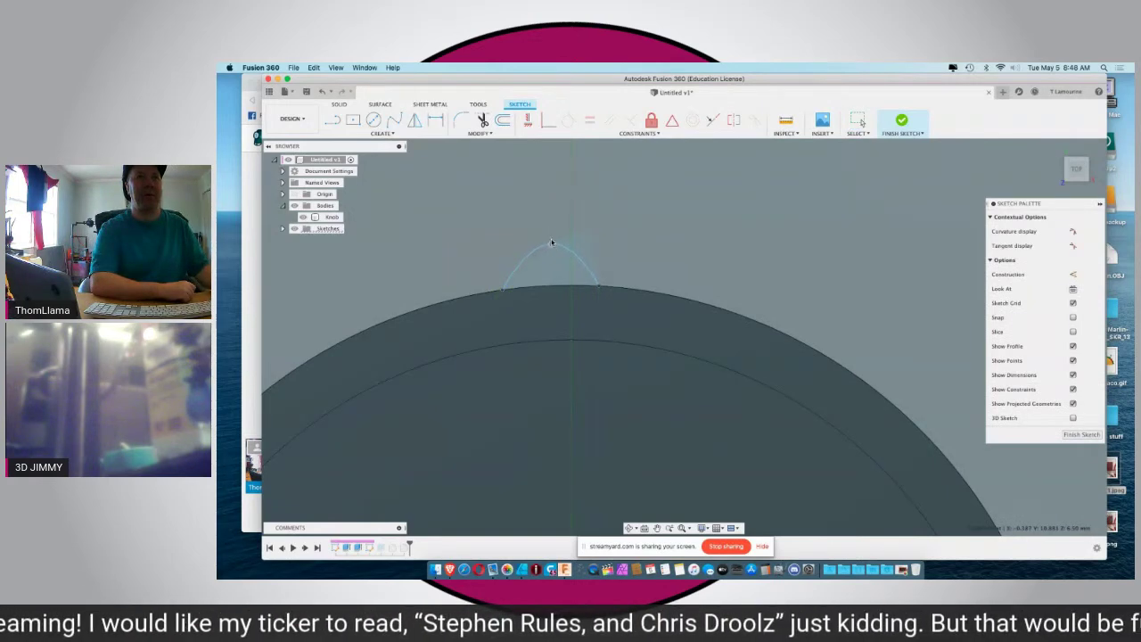
left_click_drag(552, 242, 553, 225)
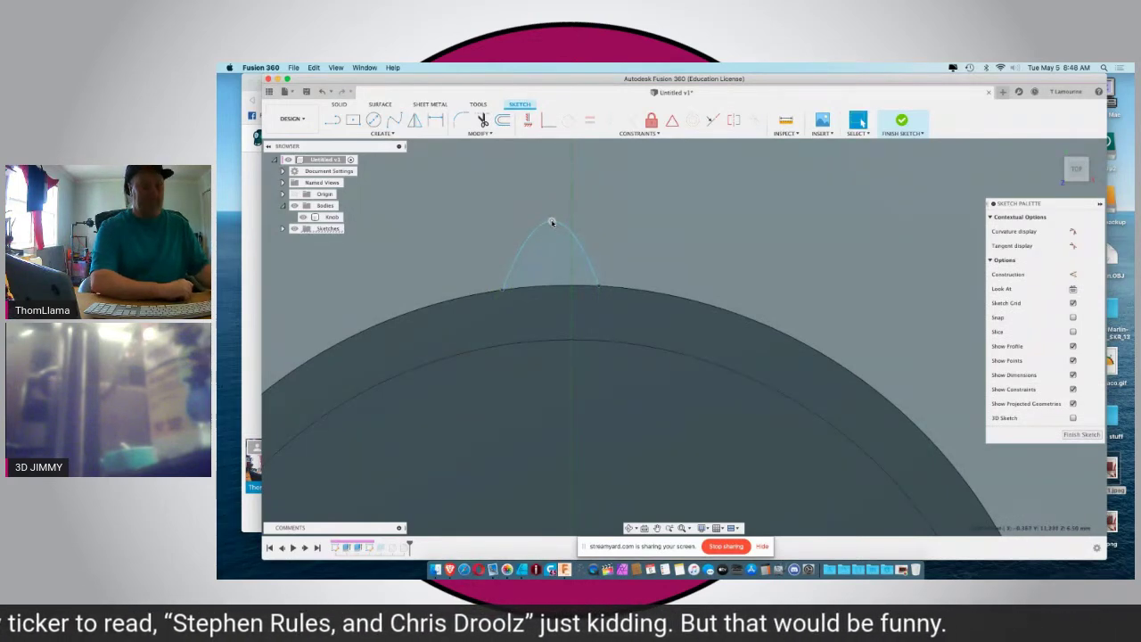
key("d")
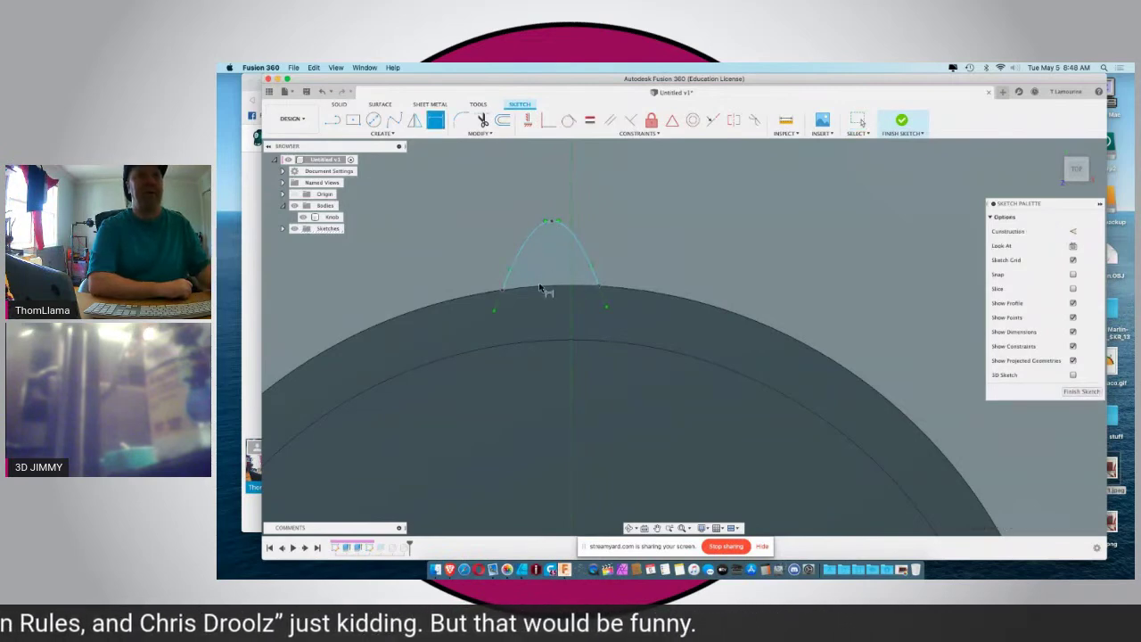
left_click(549, 287)
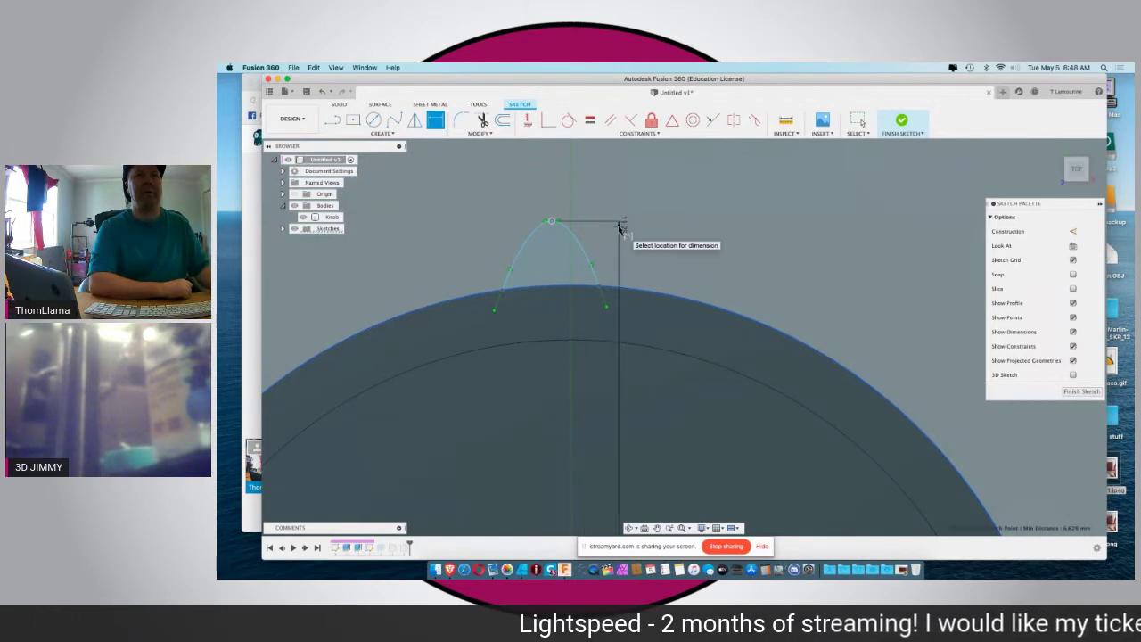
key("Escape")
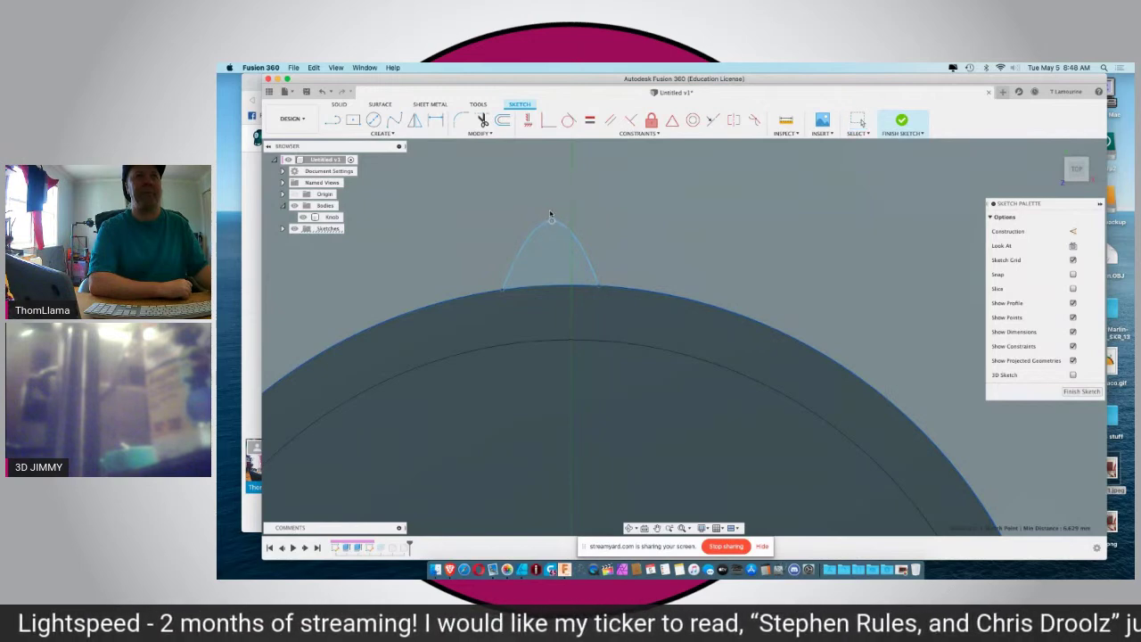
key("Escape")
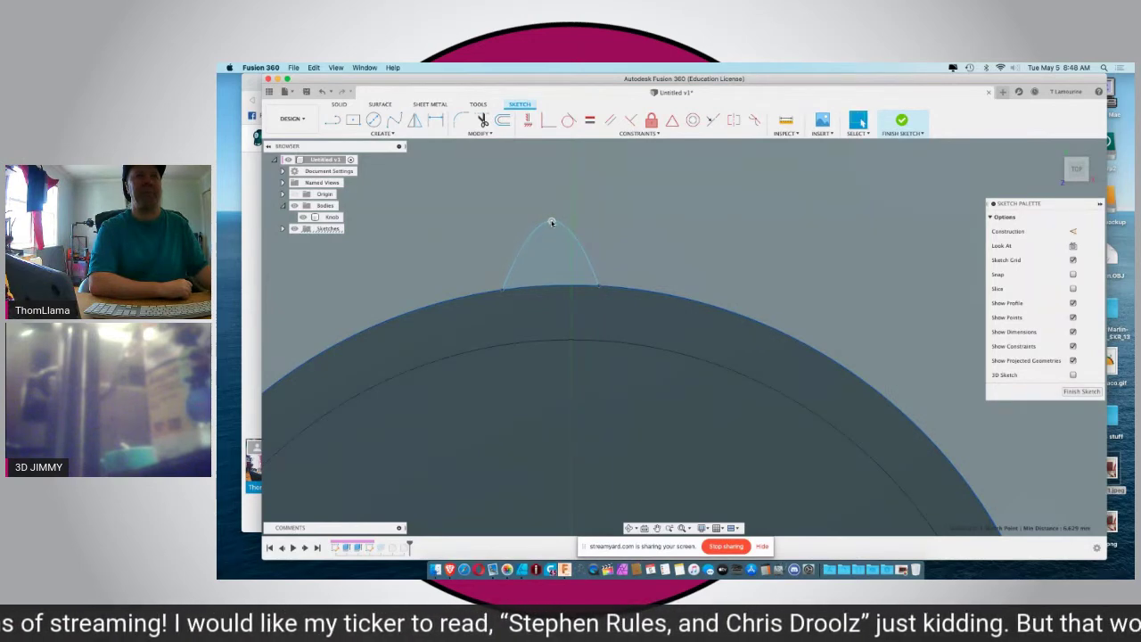
Step: Widen the tangent handle at the spline's peak to round the arch into a fuller bump
left_click(551, 222)
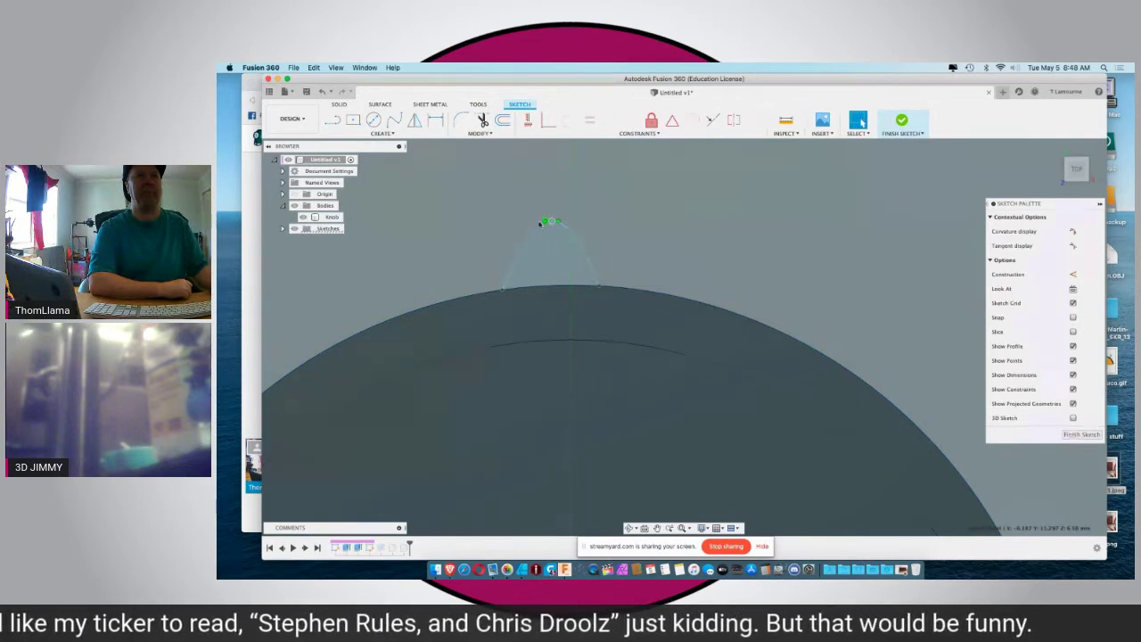
left_click_drag(543, 222, 539, 222)
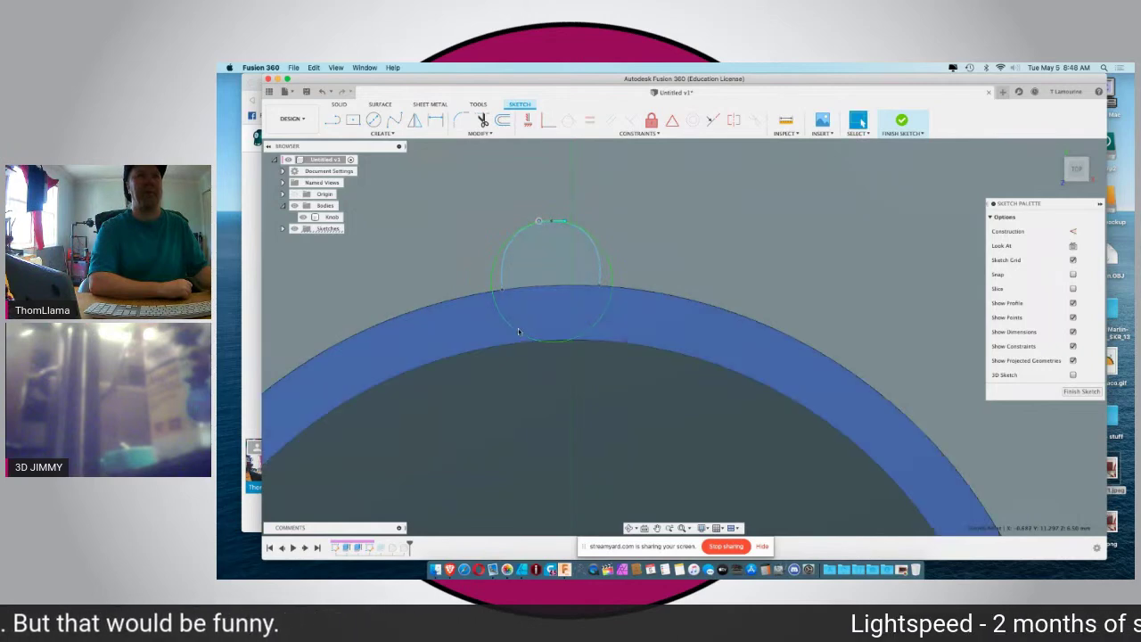
left_click(462, 245)
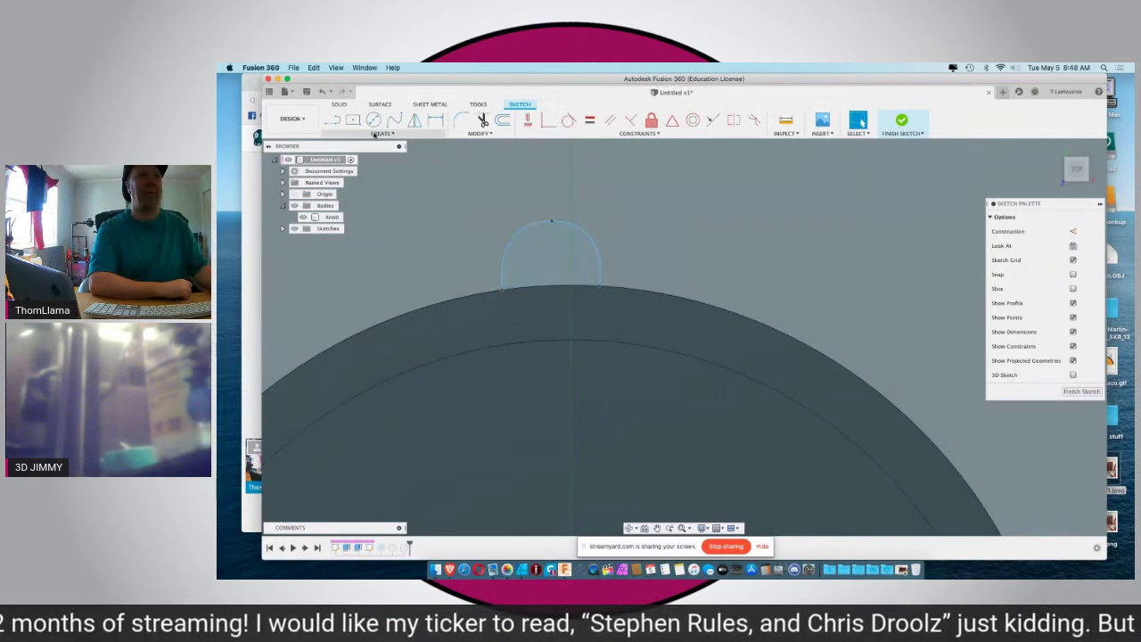
left_click(374, 134)
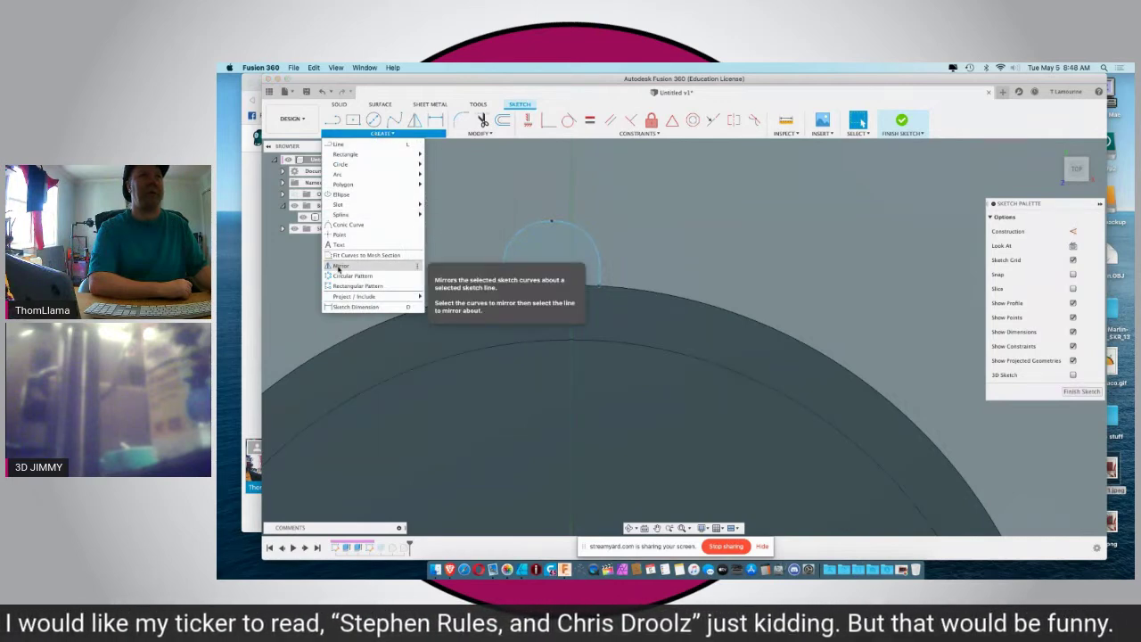
left_click(460, 121)
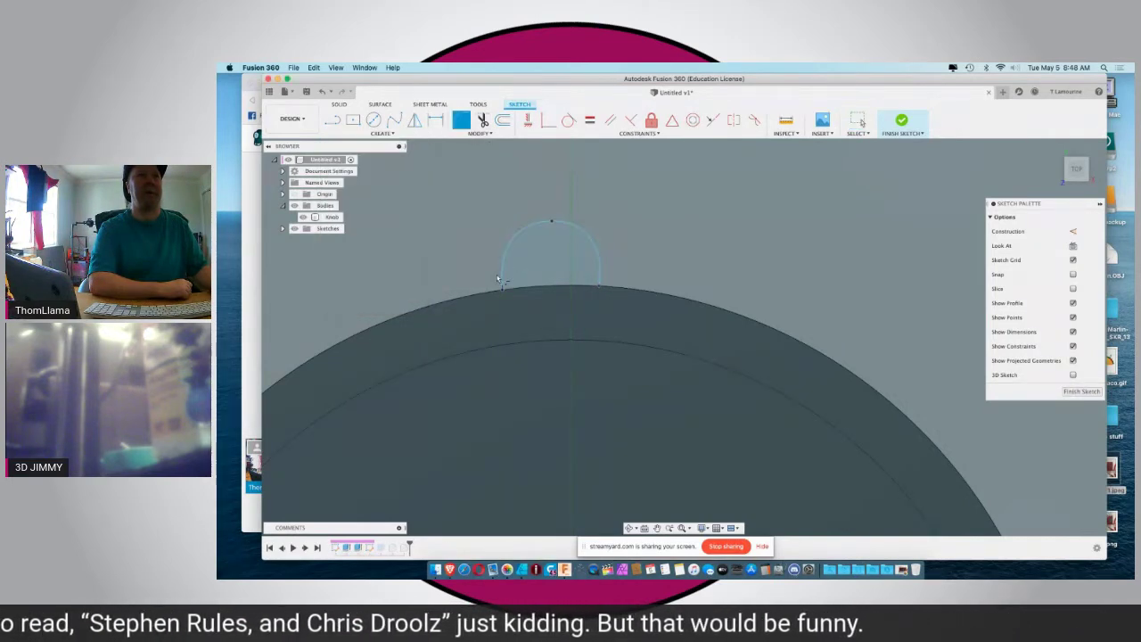
left_click(502, 281)
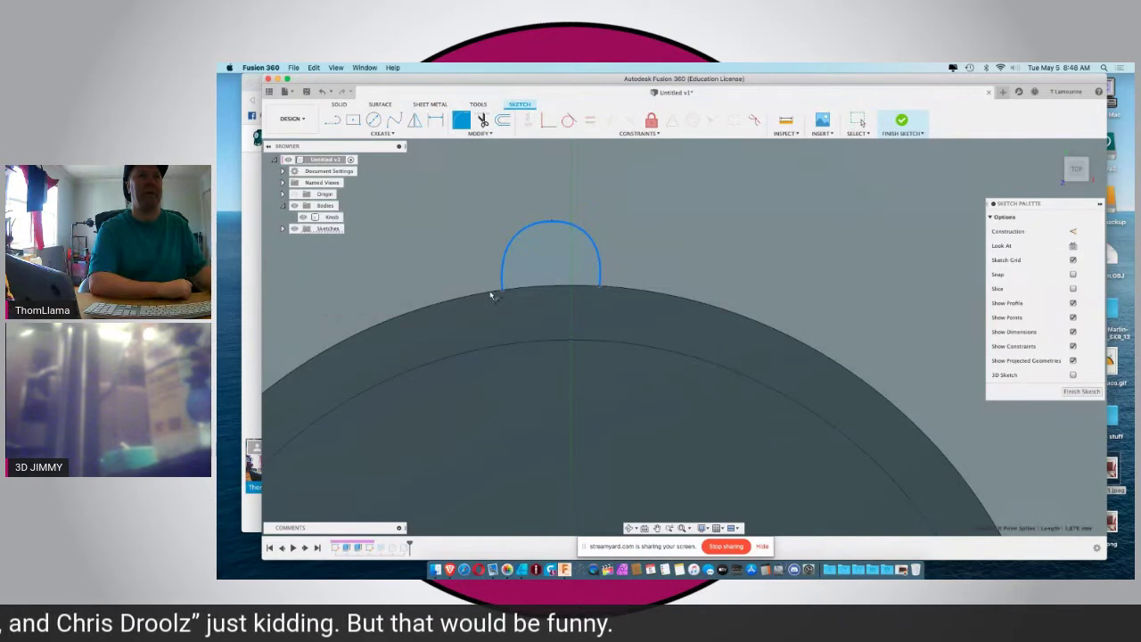
key("Escape")
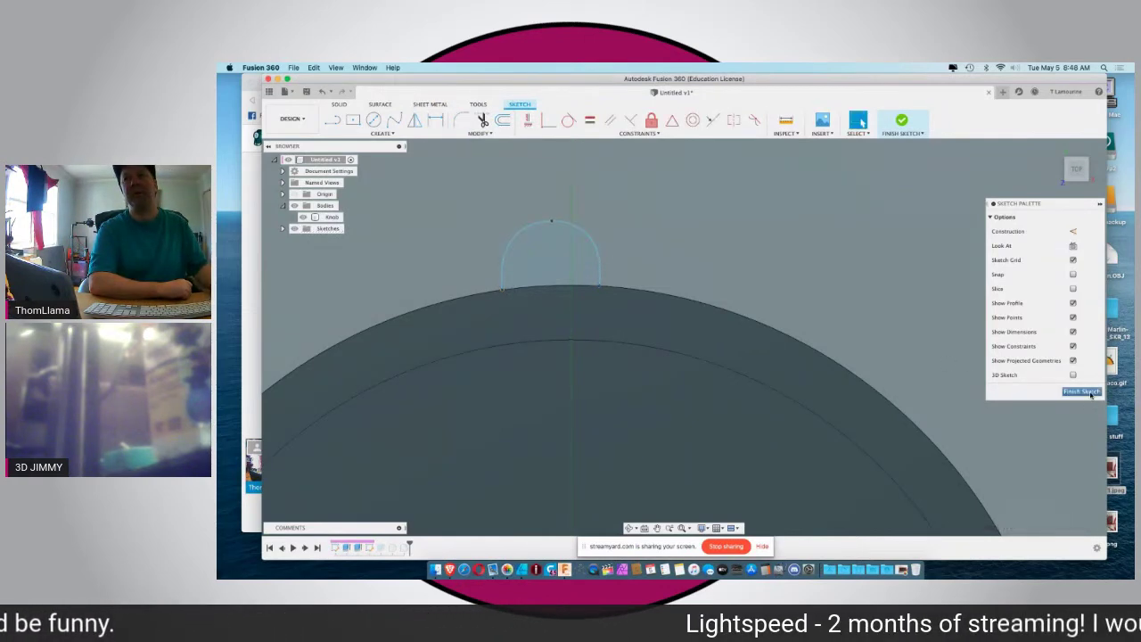
Step: Extrude the closed spline bump profile 5.5 mm along the knob's outer wall, stopping short of the closed face
left_click(532, 278)
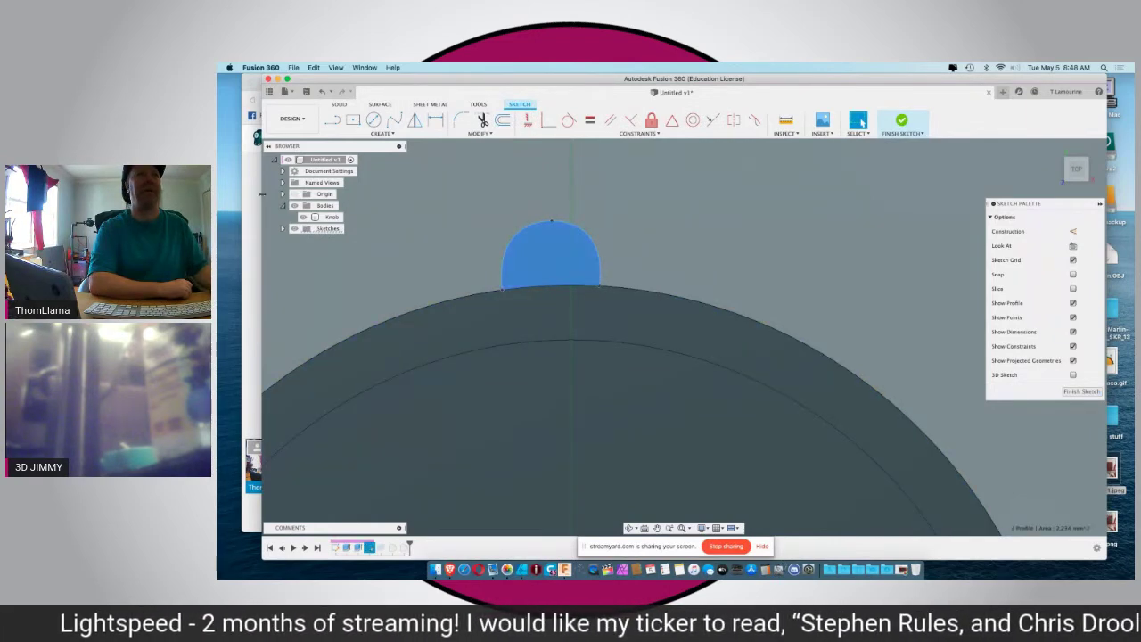
left_click(339, 104)
key("e")
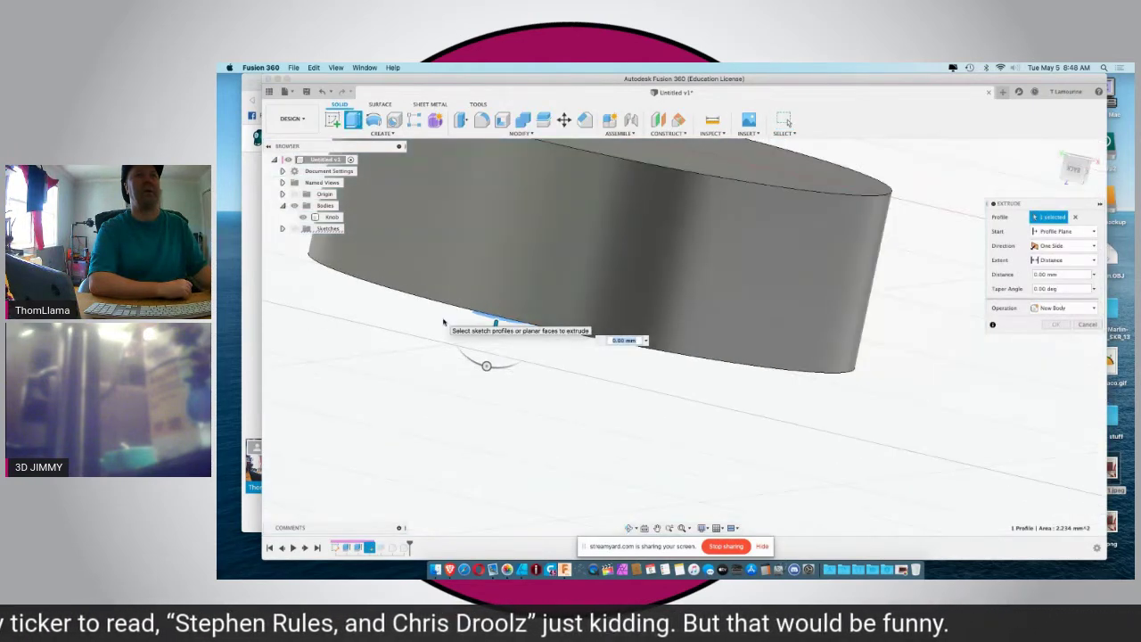
left_click_drag(495, 327, 617, 150)
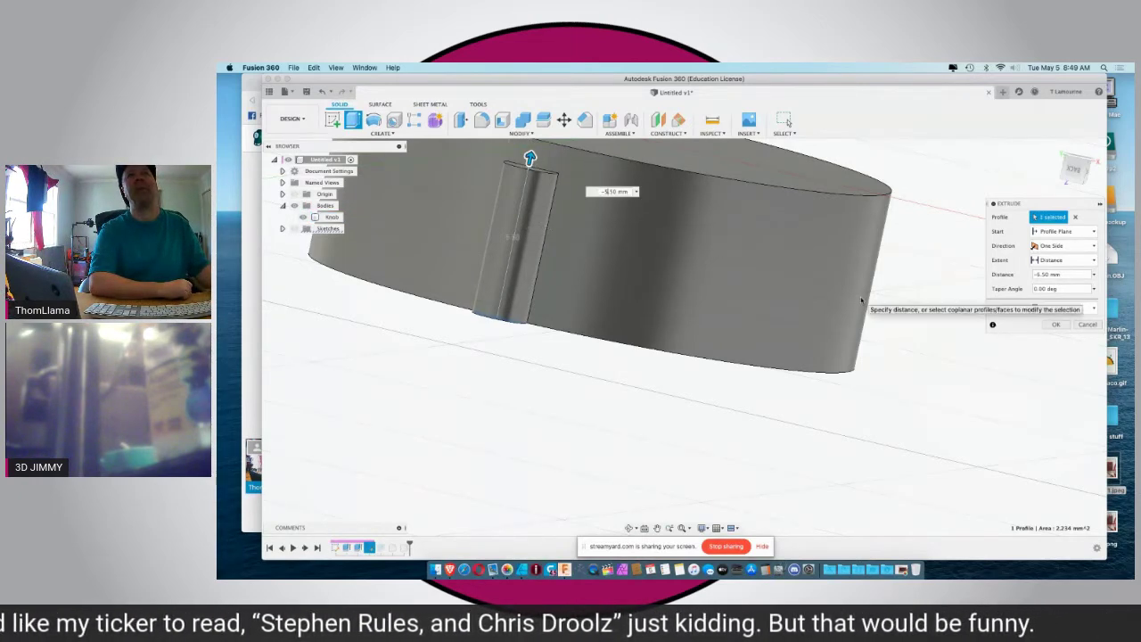
left_click(1055, 325)
Step: Chamfer the curved edge where the bump's end meets the outer wall, using the Two distances type
scroll(646, 233, "down", 3)
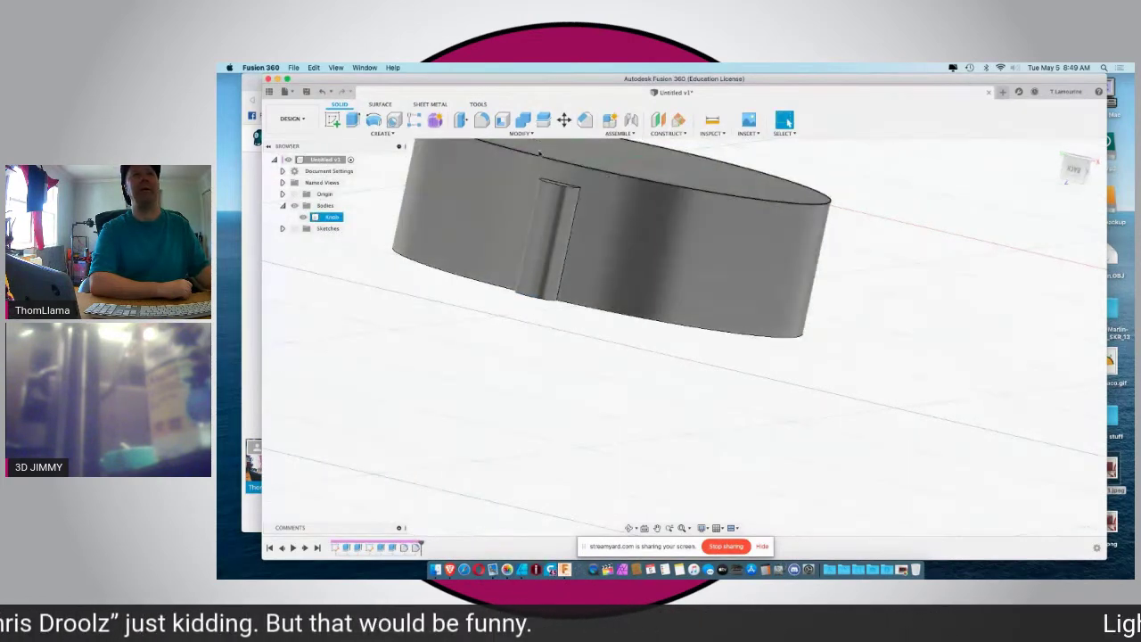
scroll(540, 155, "up", 4)
left_click(556, 194)
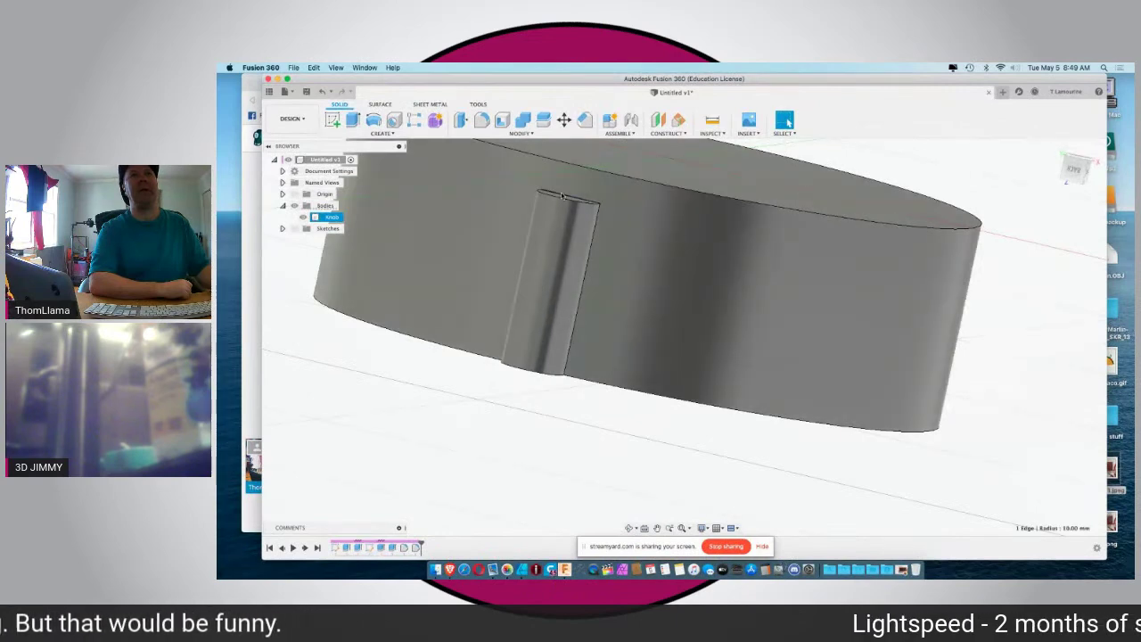
left_click(585, 119)
left_click_drag(559, 186, 557, 172)
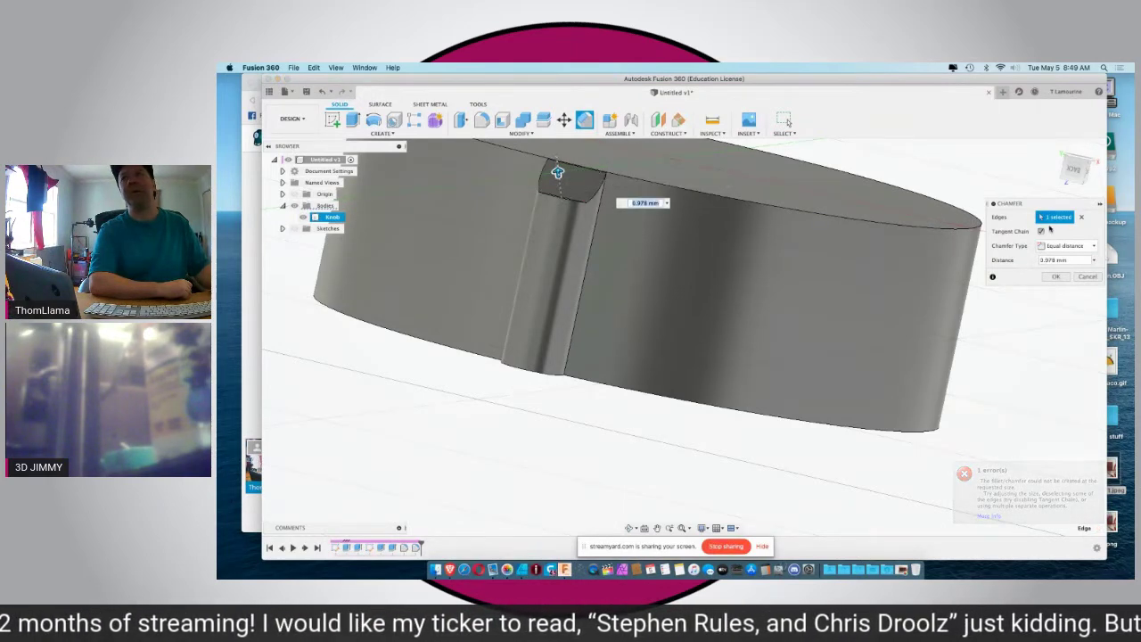
left_click(1055, 248)
left_click(1064, 268)
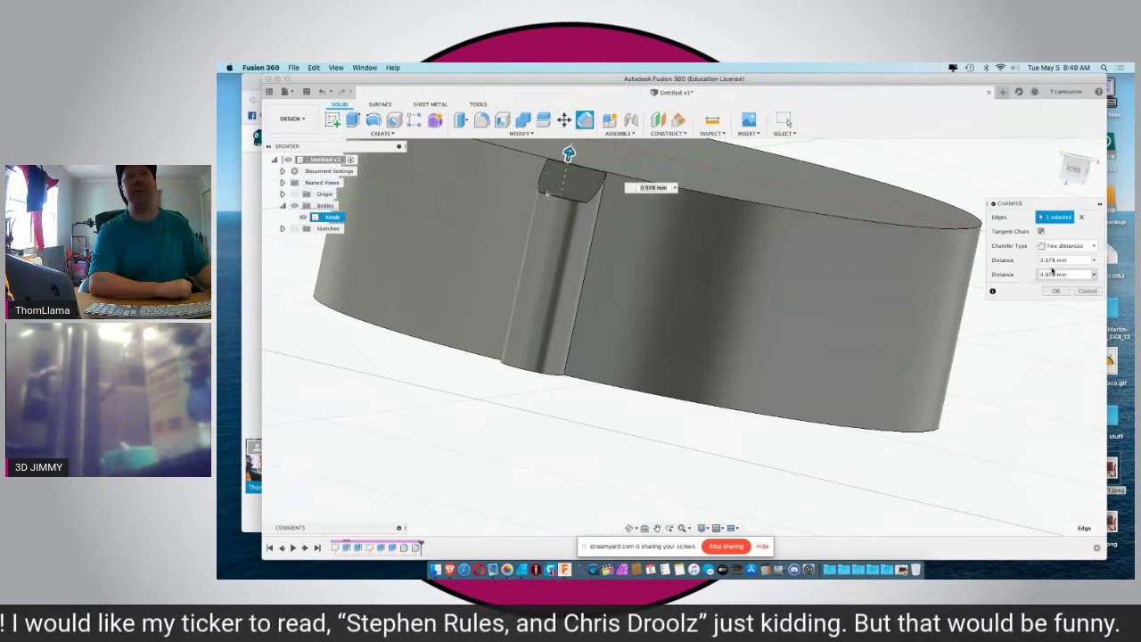
Step: Set the chamfer distances to about 1.3 mm across the bump's end and 1 mm up the wall, and apply it
middle_click_drag(635, 212, 523, 355, "shift")
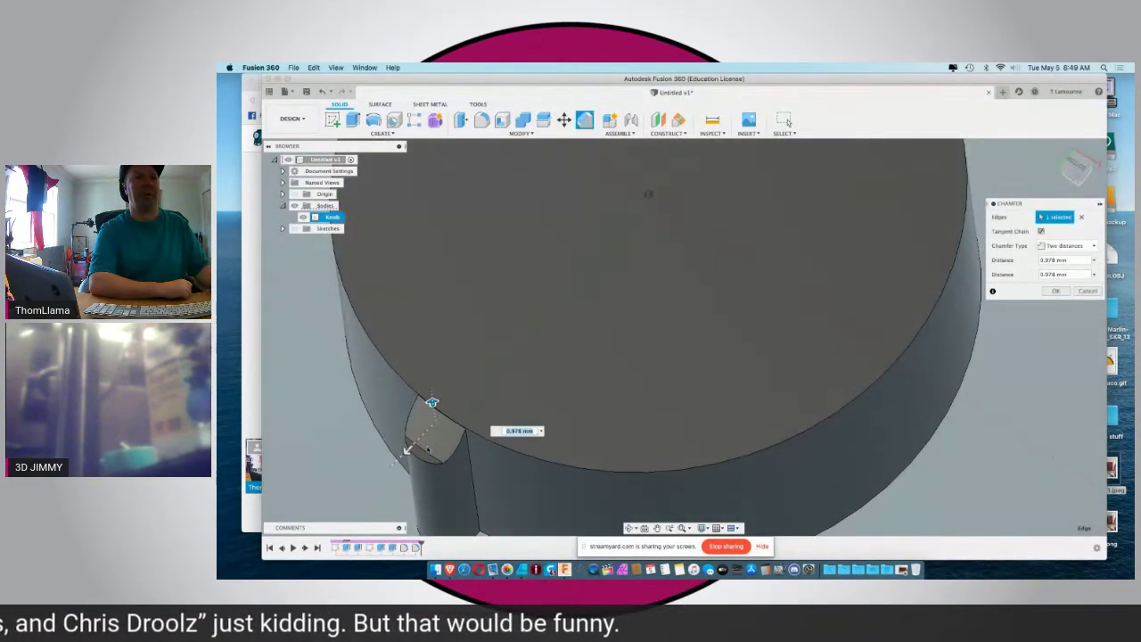
left_click_drag(406, 450, 399, 457)
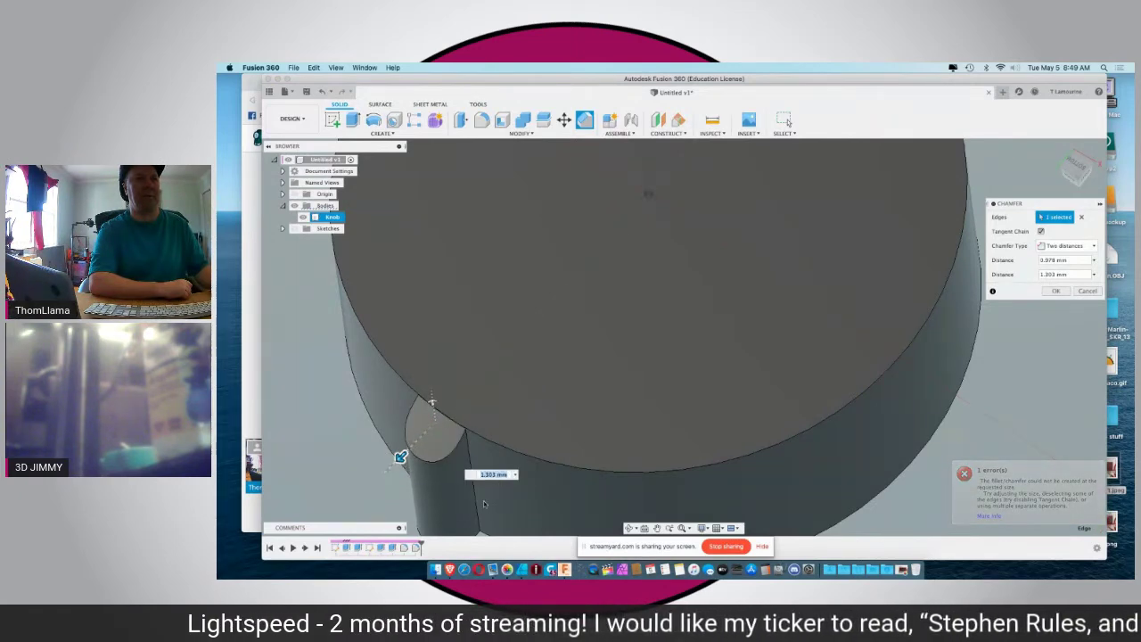
middle_click_drag(505, 435, 523, 416, "shift")
left_click(430, 405)
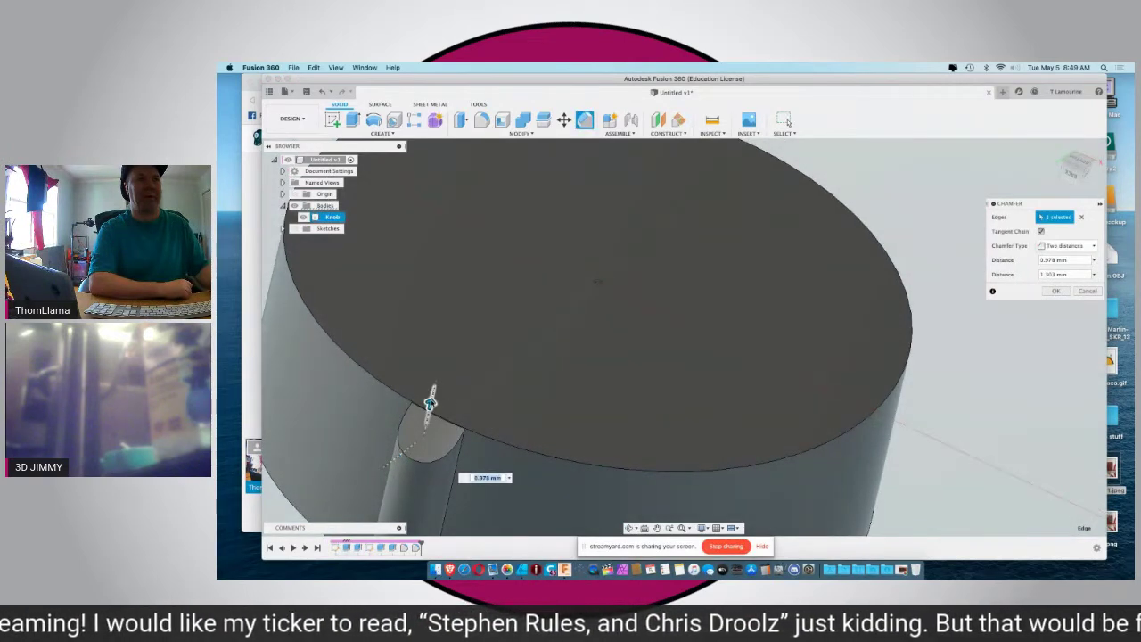
left_click_drag(430, 405, 430, 405)
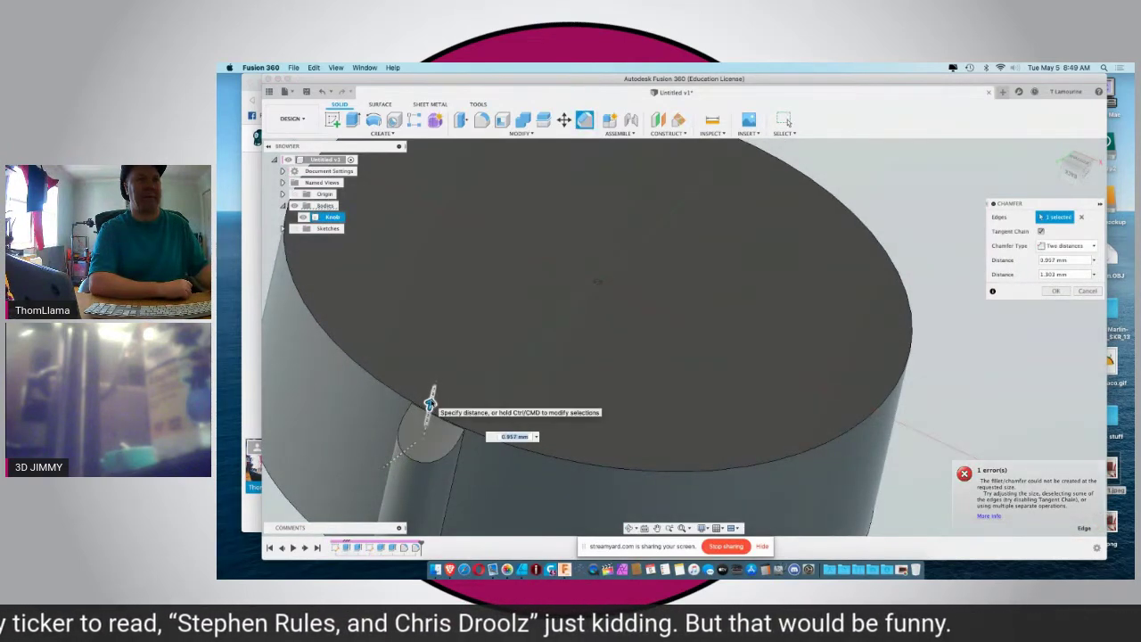
double_click(515, 438)
type("1")
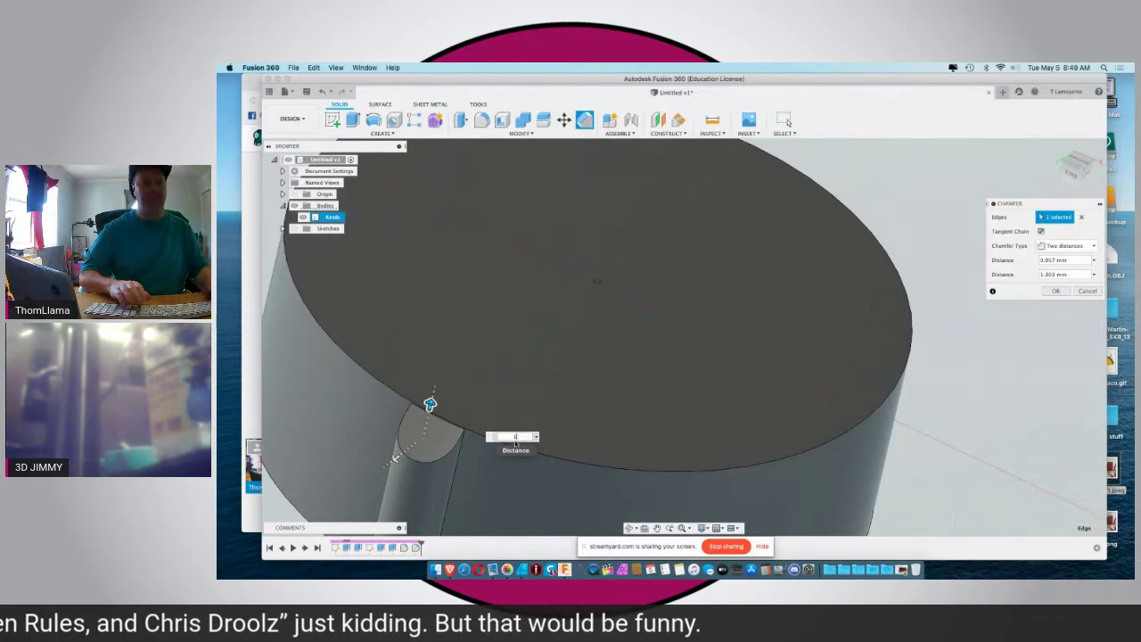
key("Return")
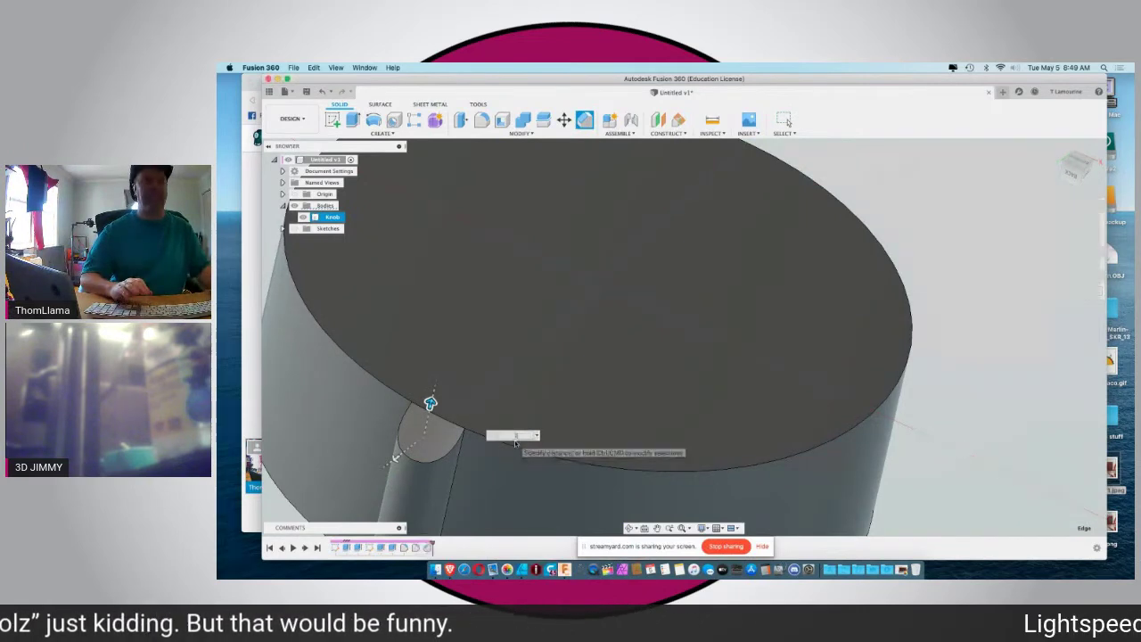
Step: Fillet the long side edges where the bump meets the knob's outer wall, on both sides of the bump
scroll(517, 445, "down", 3)
scroll(517, 445, "down", 4)
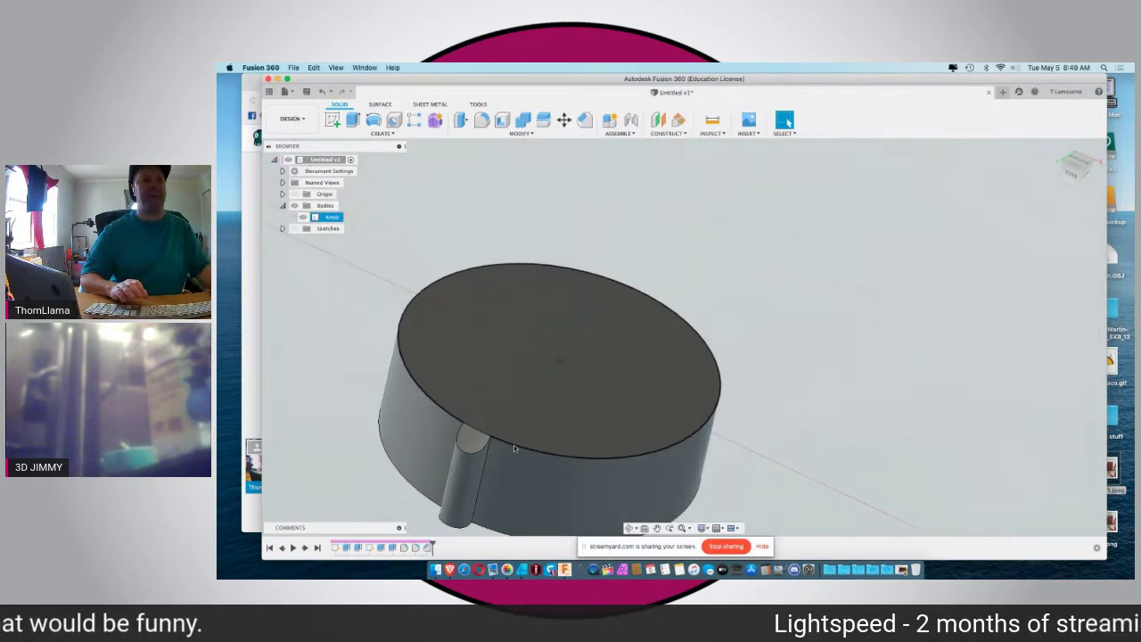
middle_click_drag(515, 446, 443, 433, "shift")
left_click(444, 433)
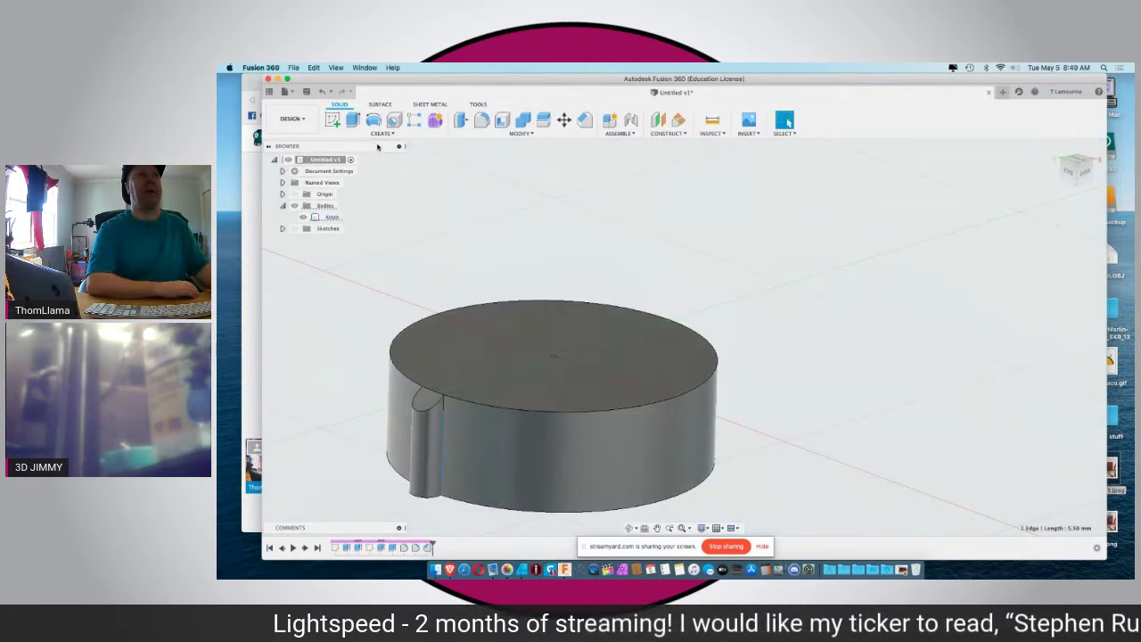
left_click(378, 134)
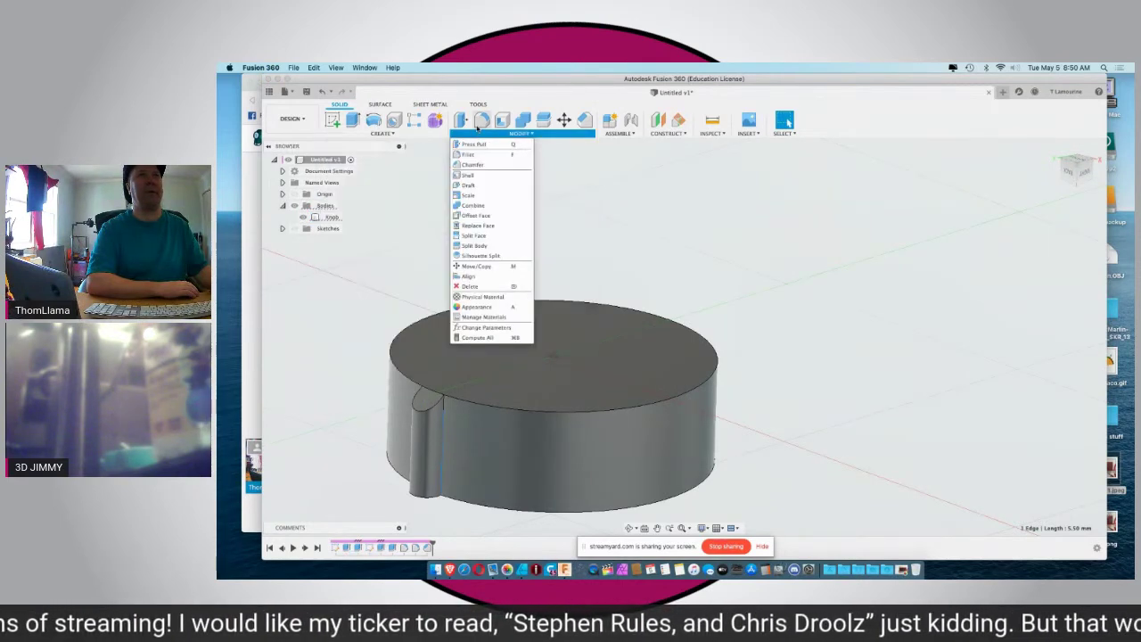
left_click(475, 153)
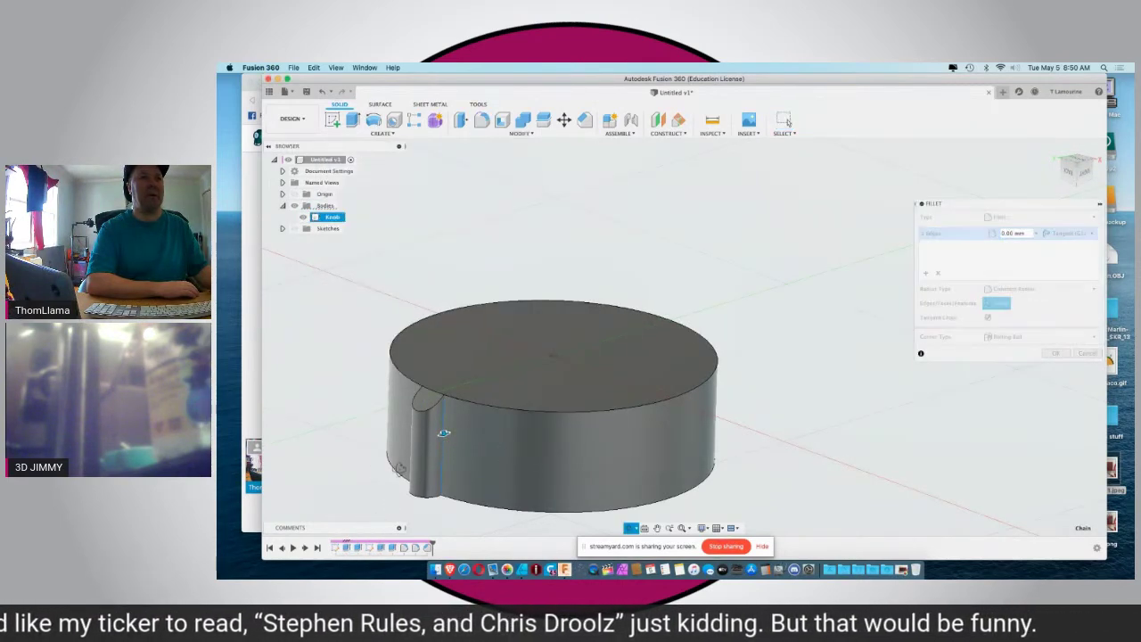
middle_click_drag(378, 517, 484, 450, "shift")
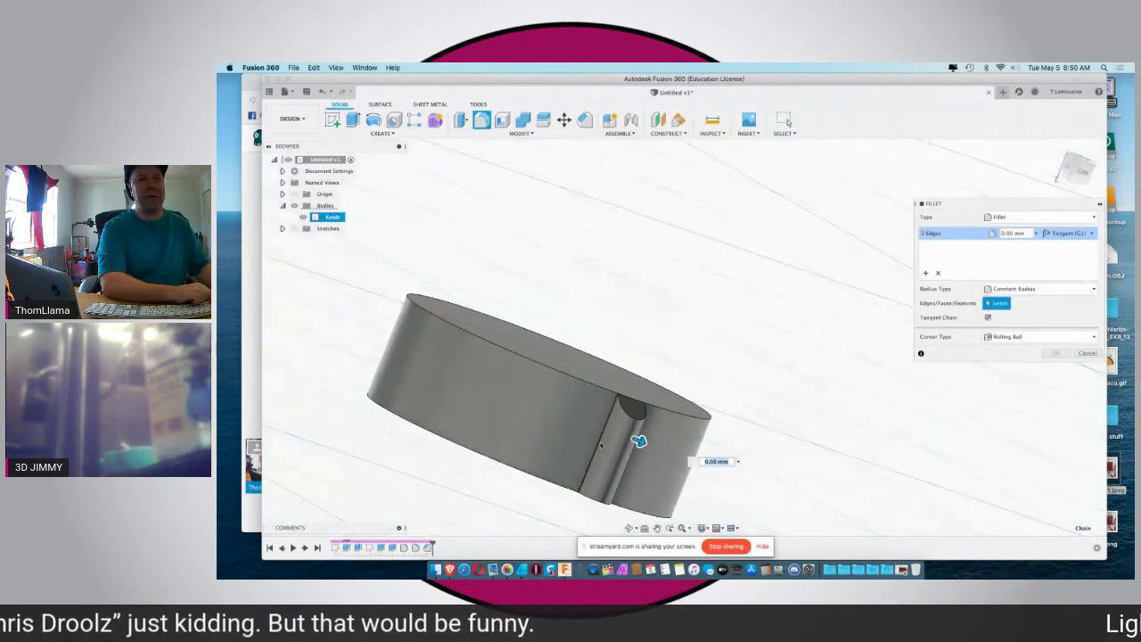
left_click(593, 441)
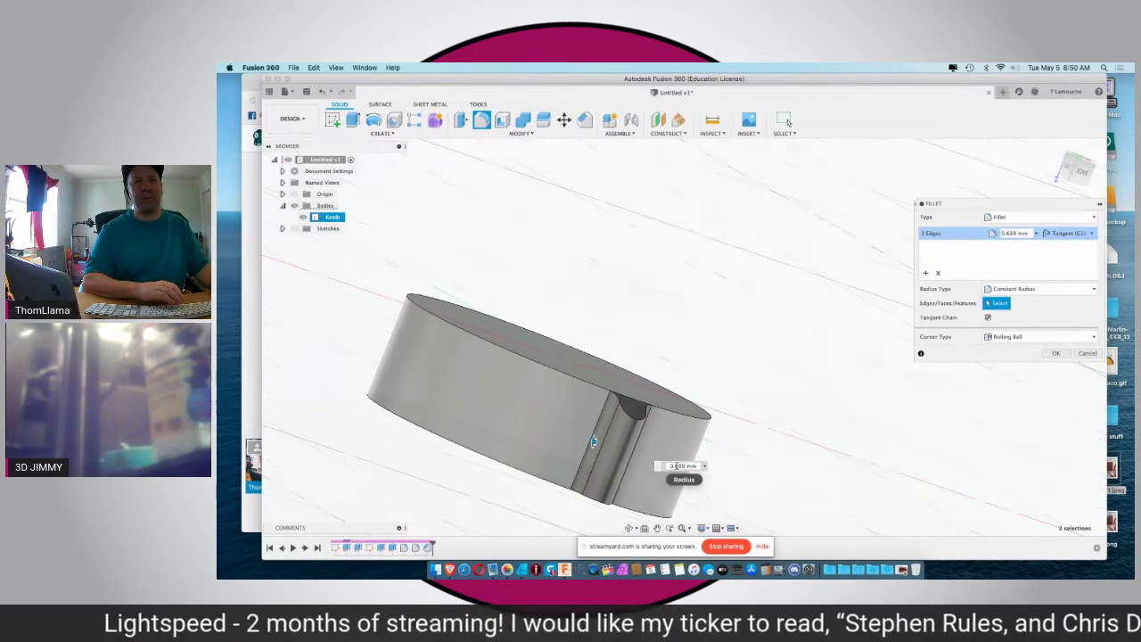
Step: Set the radius of the bump's side fillets to 0.5 mm and complete the fillet
left_click(680, 465)
type("0.1")
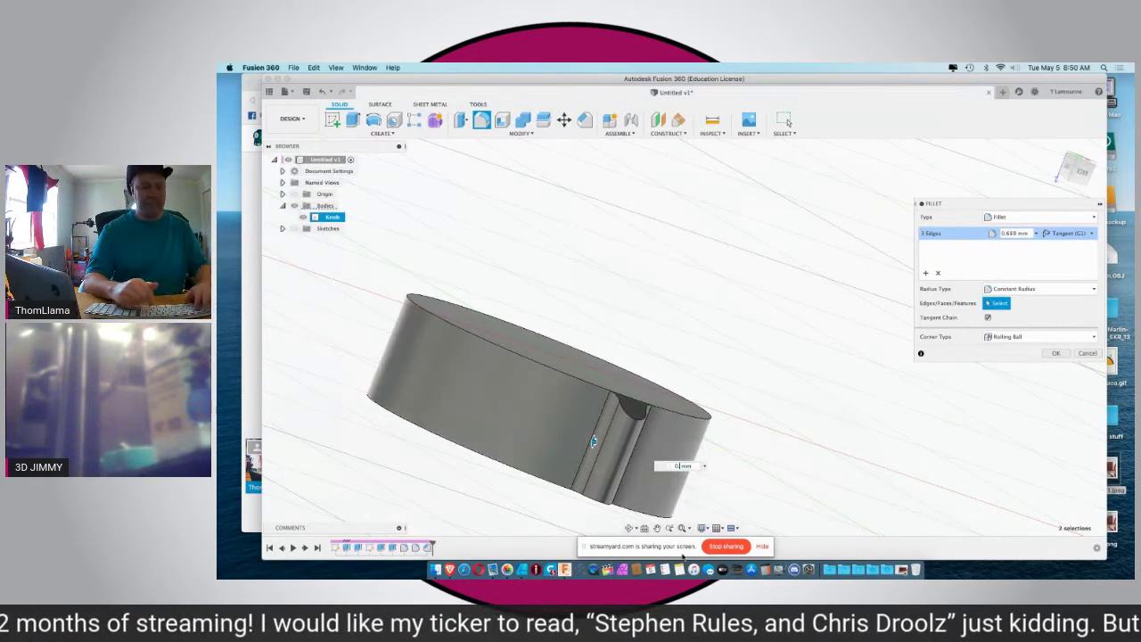
key("BackSpace")
type("5")
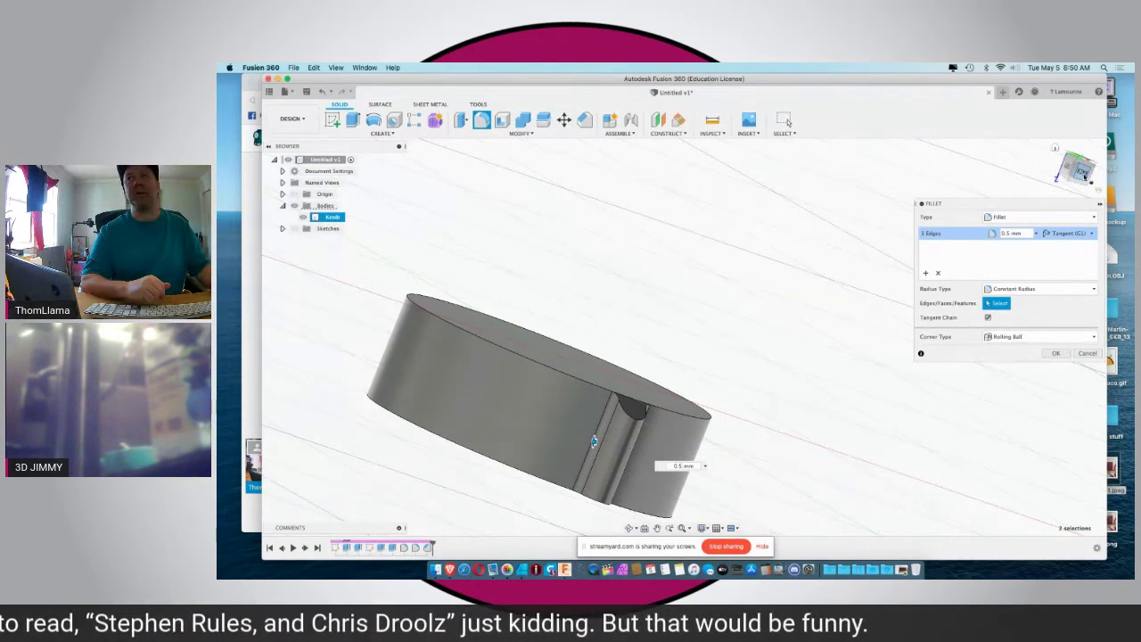
left_click(1077, 169)
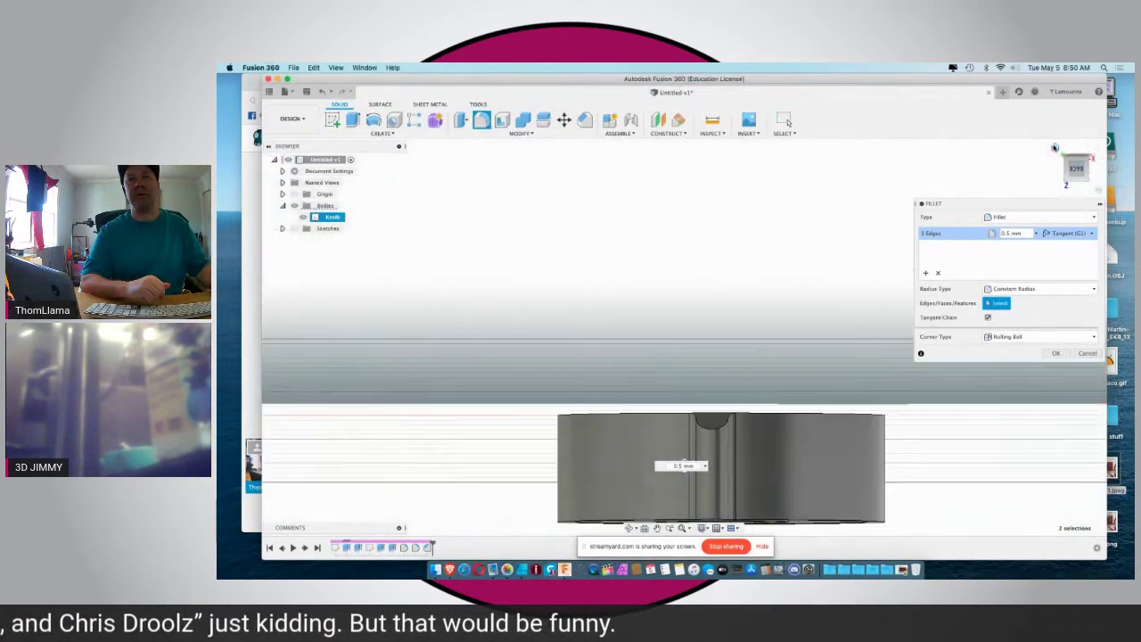
left_click(1054, 147)
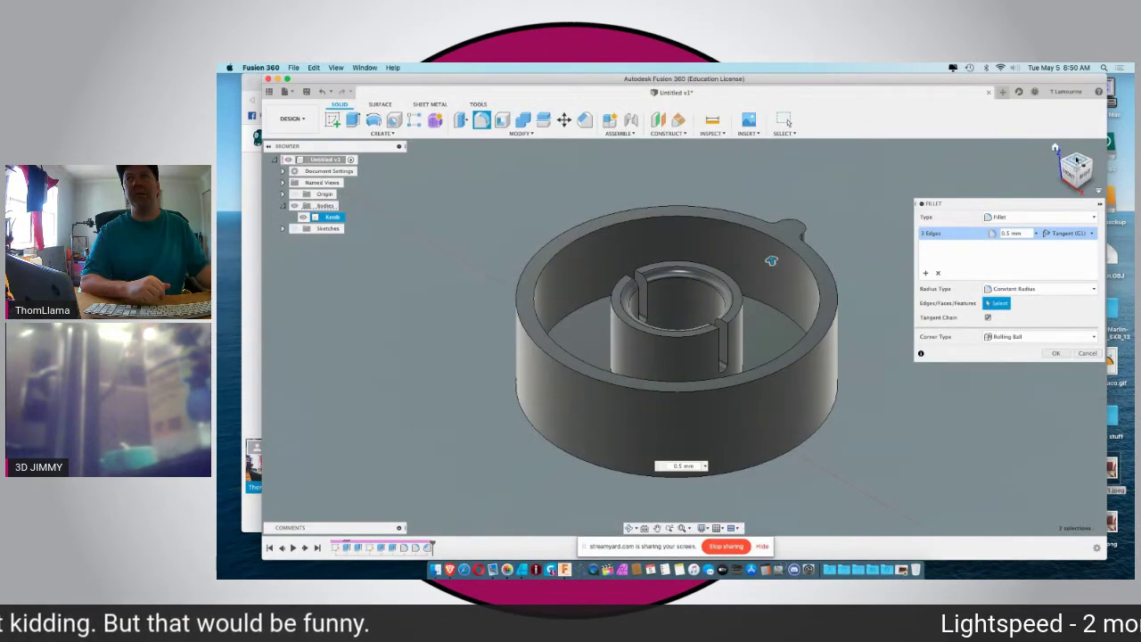
left_click(1076, 161)
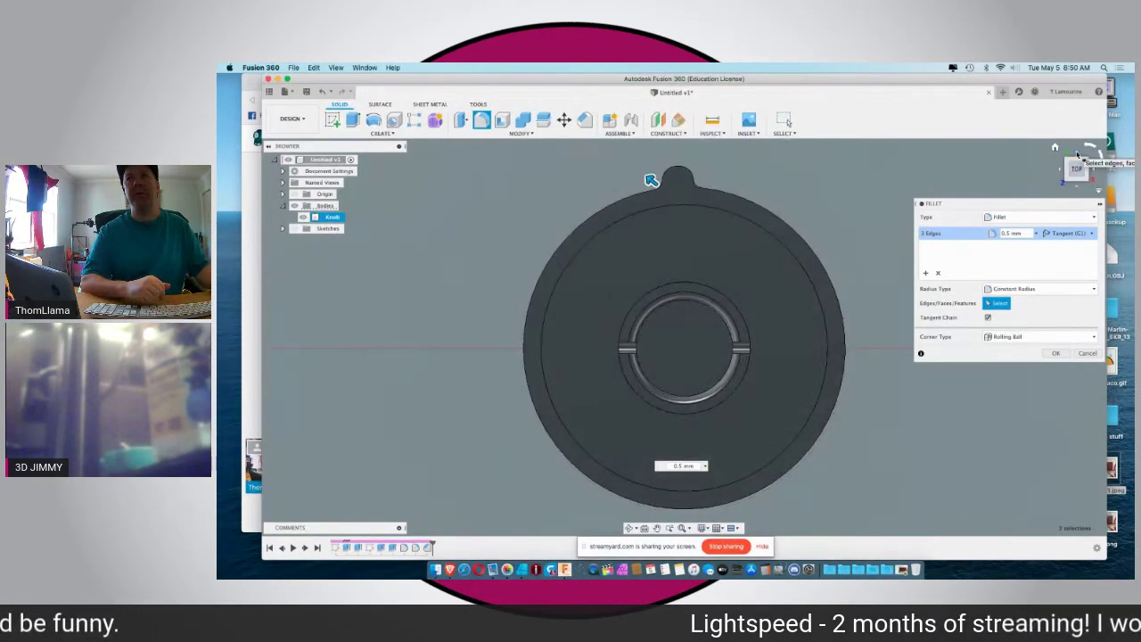
left_click(1078, 157)
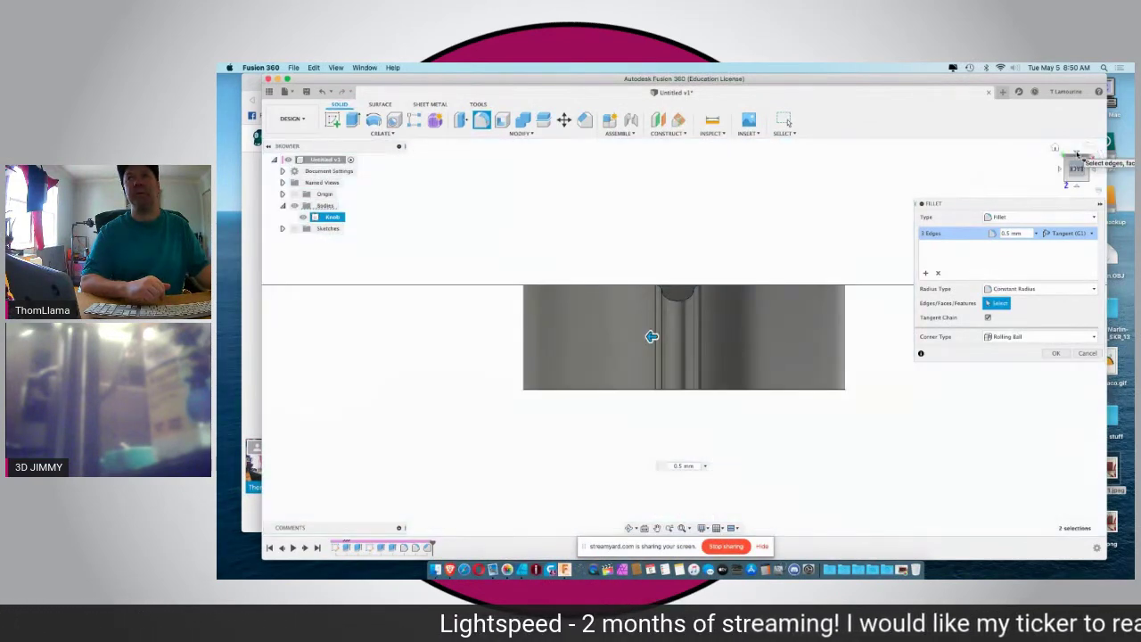
left_click(1077, 156)
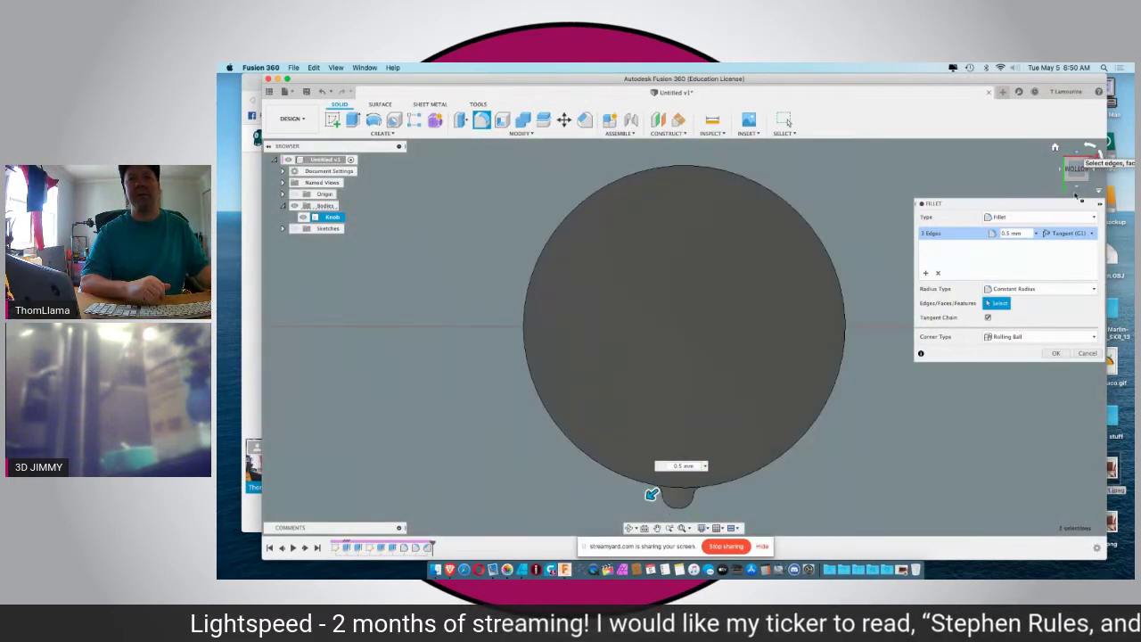
left_click(1055, 353)
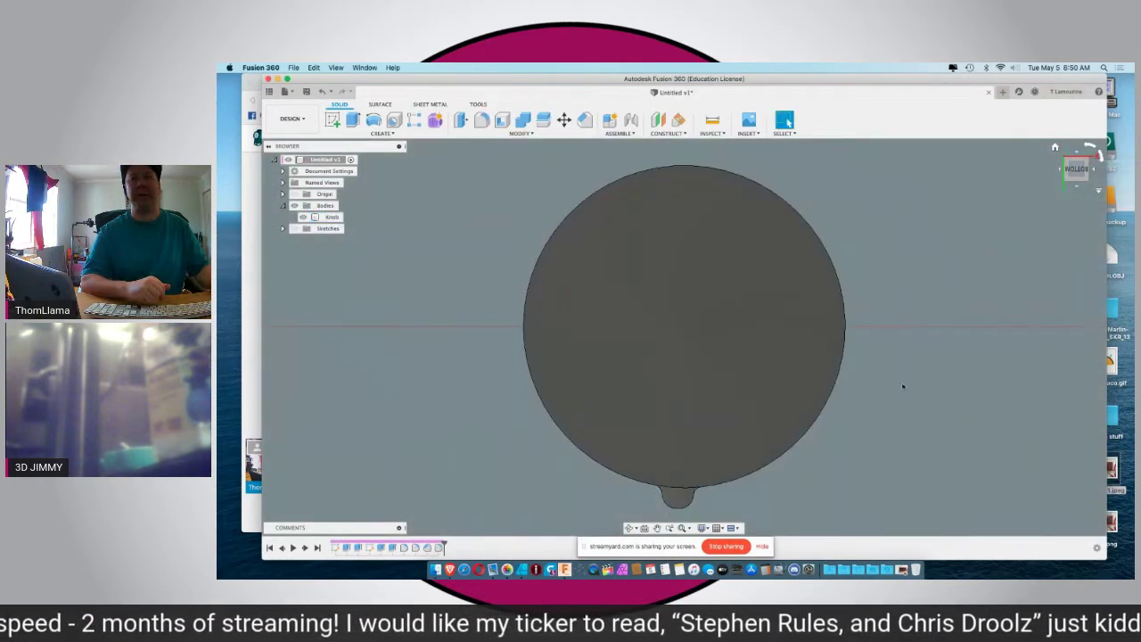
Step: Show the origin planes and axes with the knob
scroll(481, 341, "down", 3)
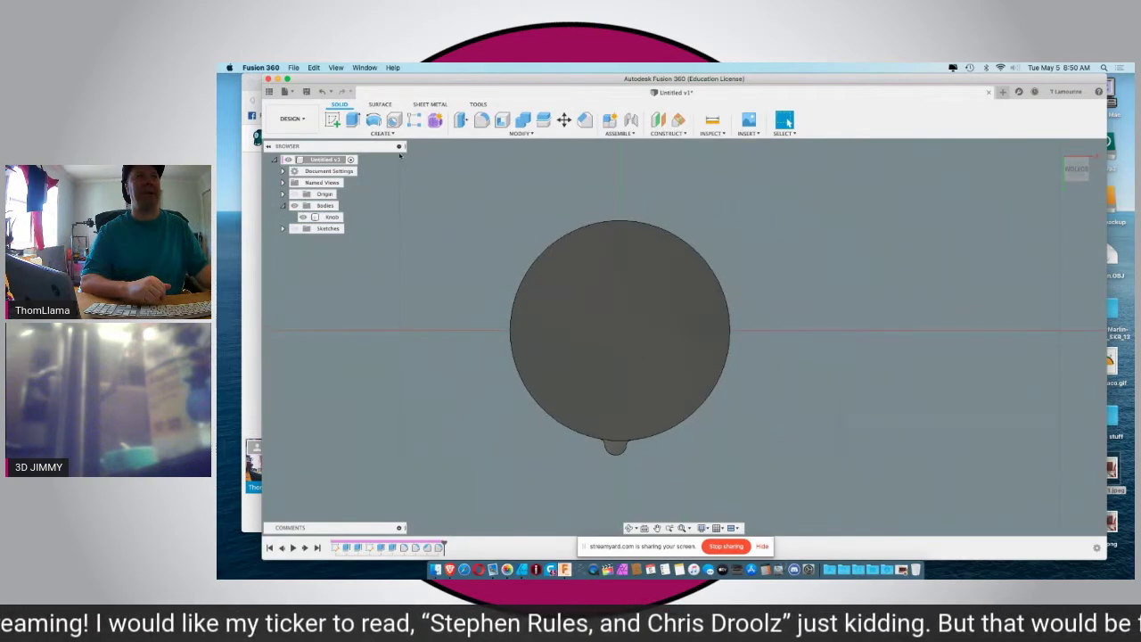
left_click(294, 194)
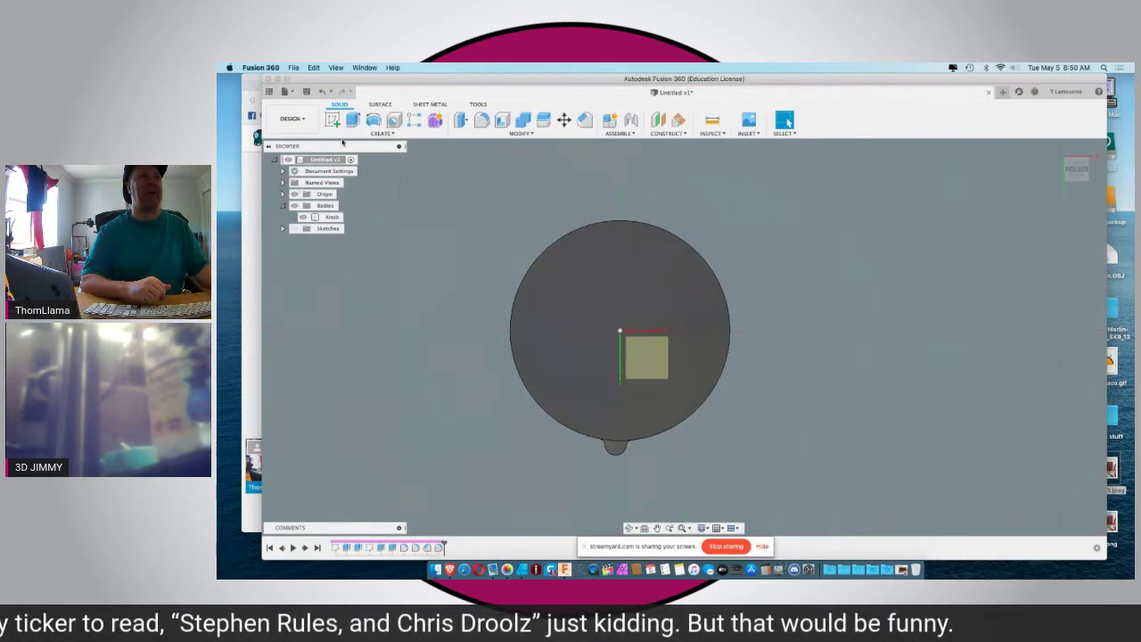
left_click(382, 133)
mouse_move(337, 328)
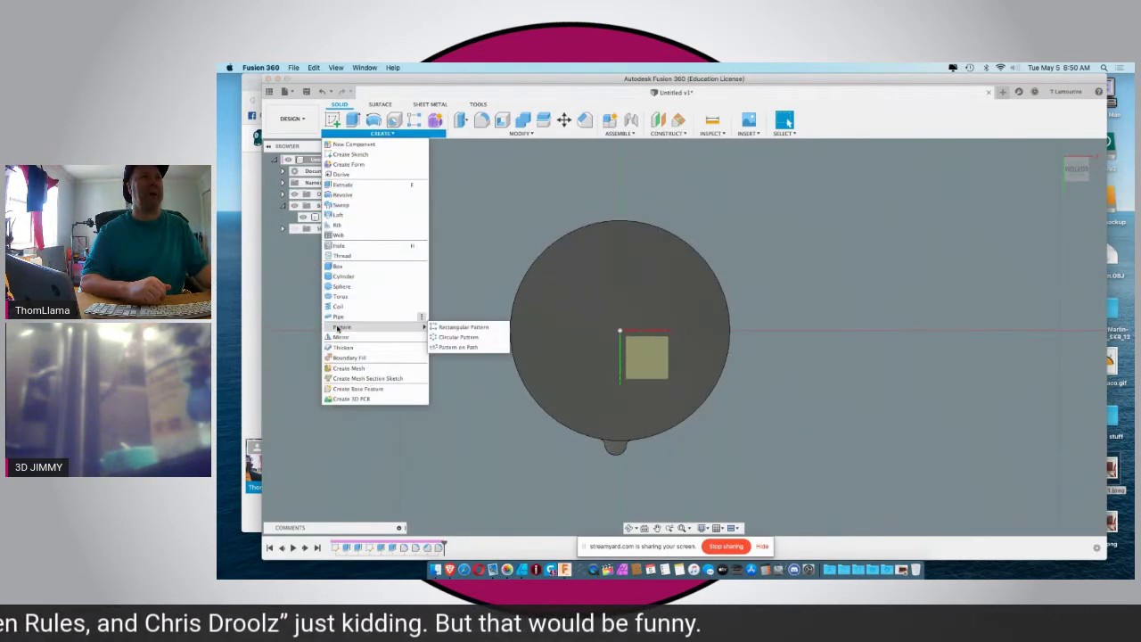
left_click(457, 337)
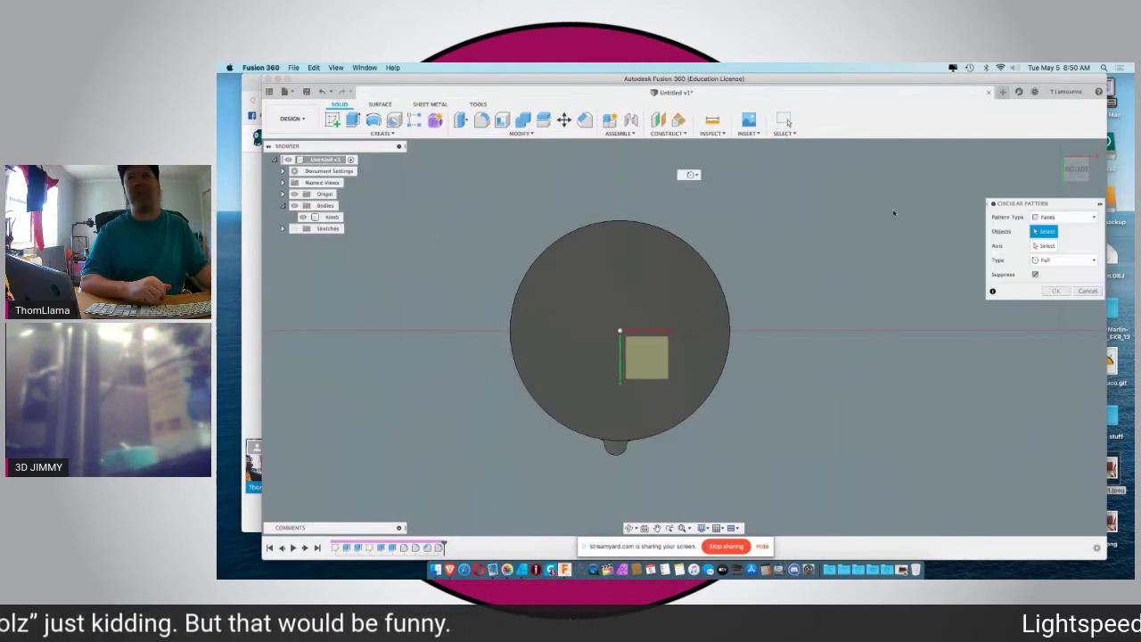
left_click(1064, 216)
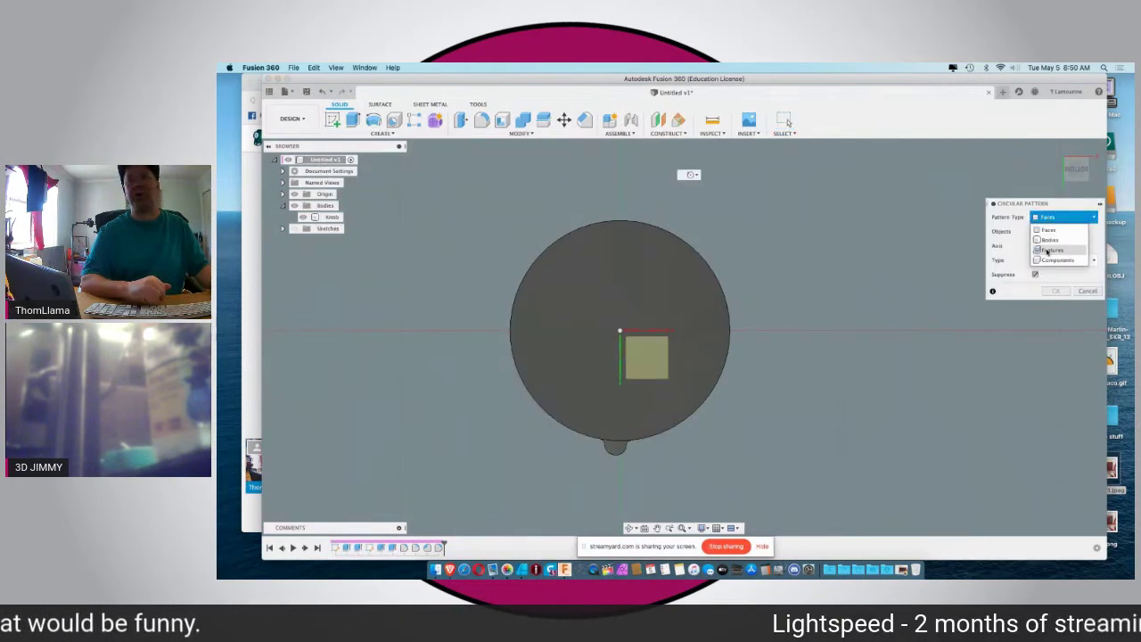
left_click(1047, 248)
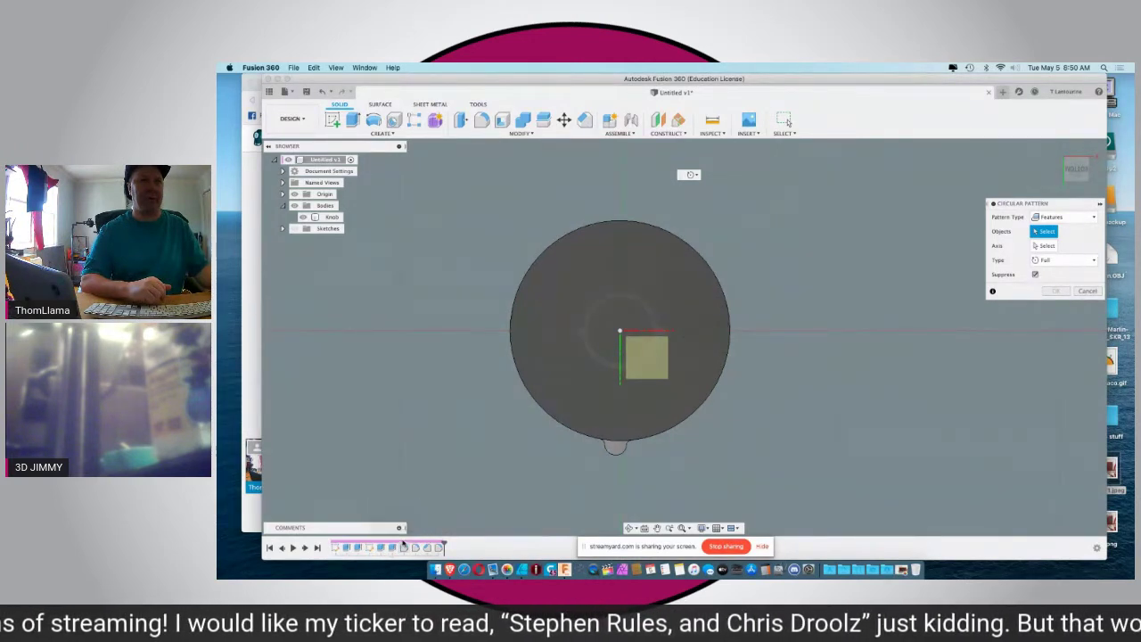
middle_click_drag(448, 445, 448, 411, "shift")
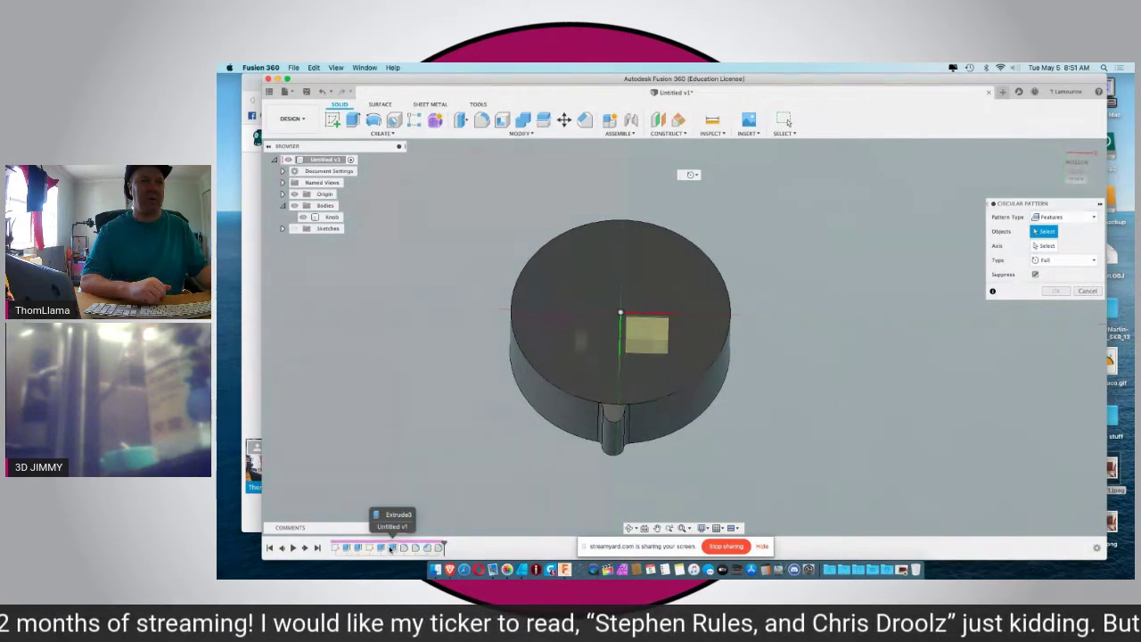
left_click(381, 549)
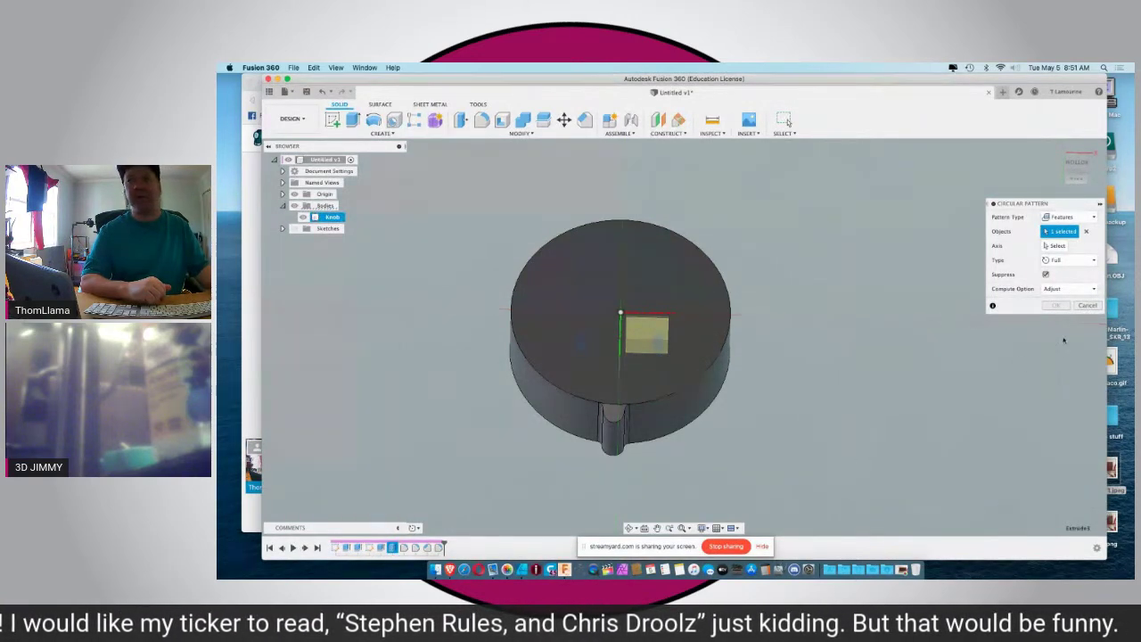
left_click(1088, 306)
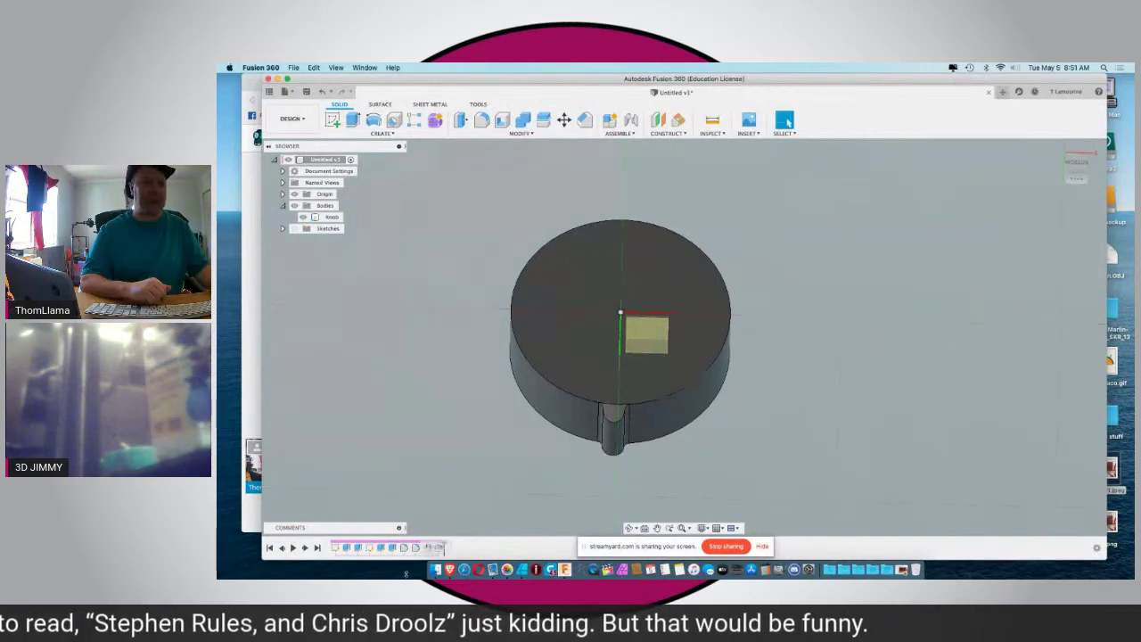
Step: Start a circular pattern of the bump's extrusion and every fillet and chamfer feature that follows it in the timeline
left_click(391, 548)
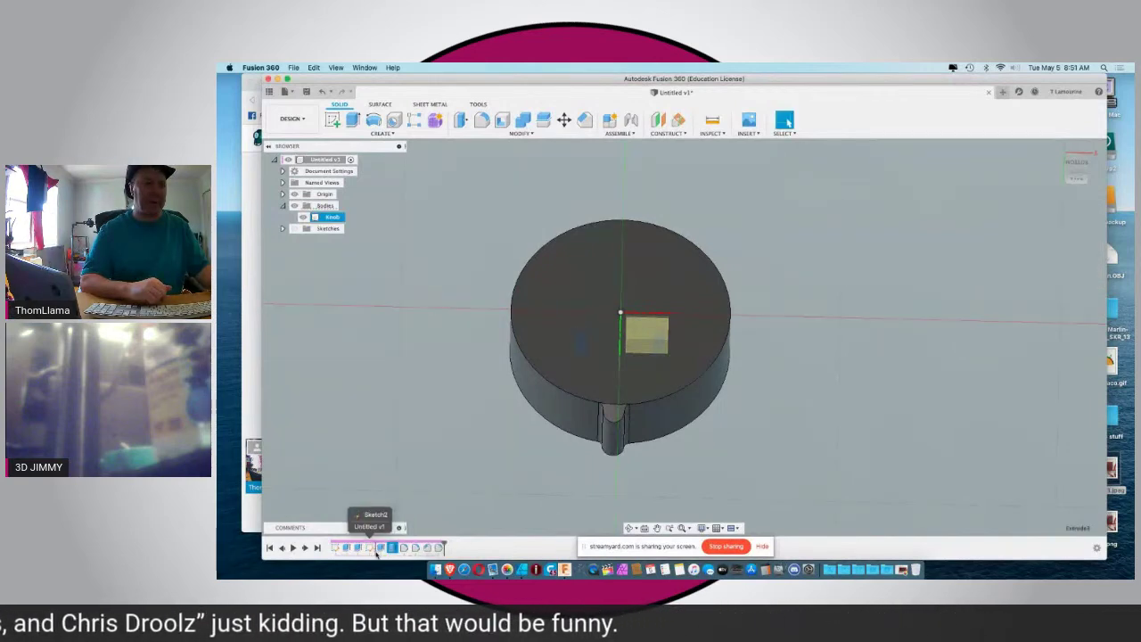
left_click(391, 548)
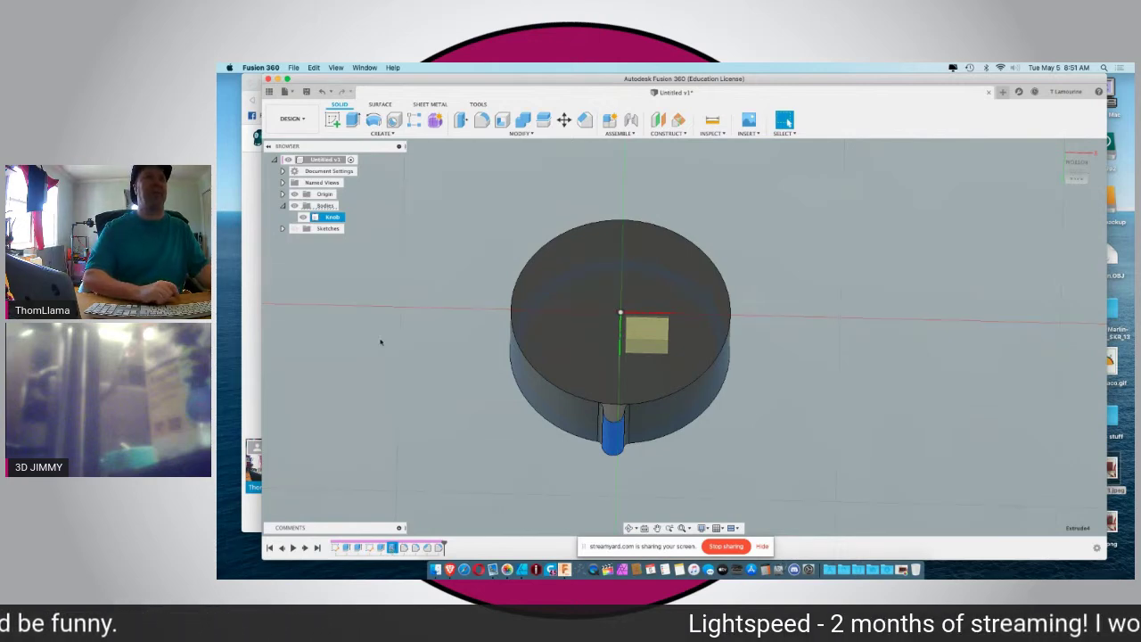
left_click(381, 133)
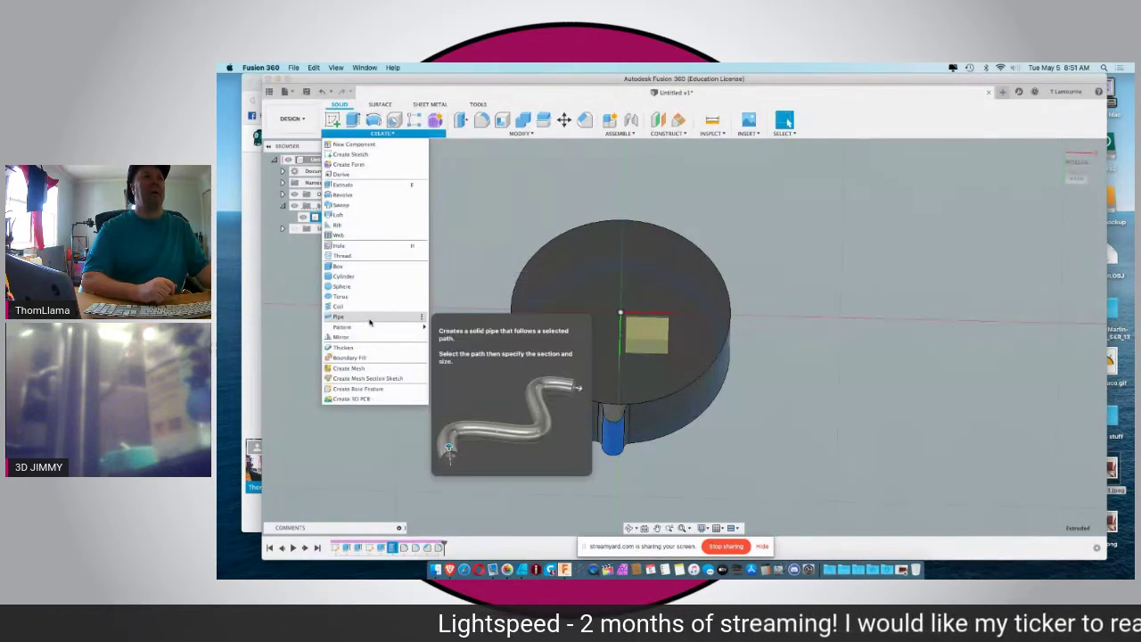
mouse_move(368, 328)
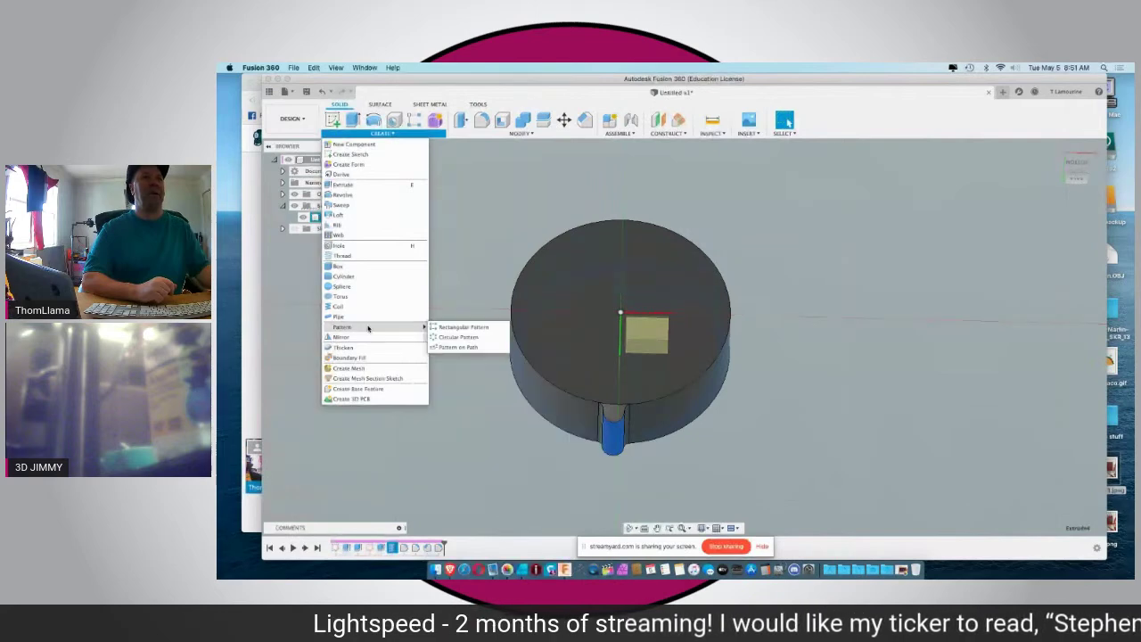
left_click(448, 337)
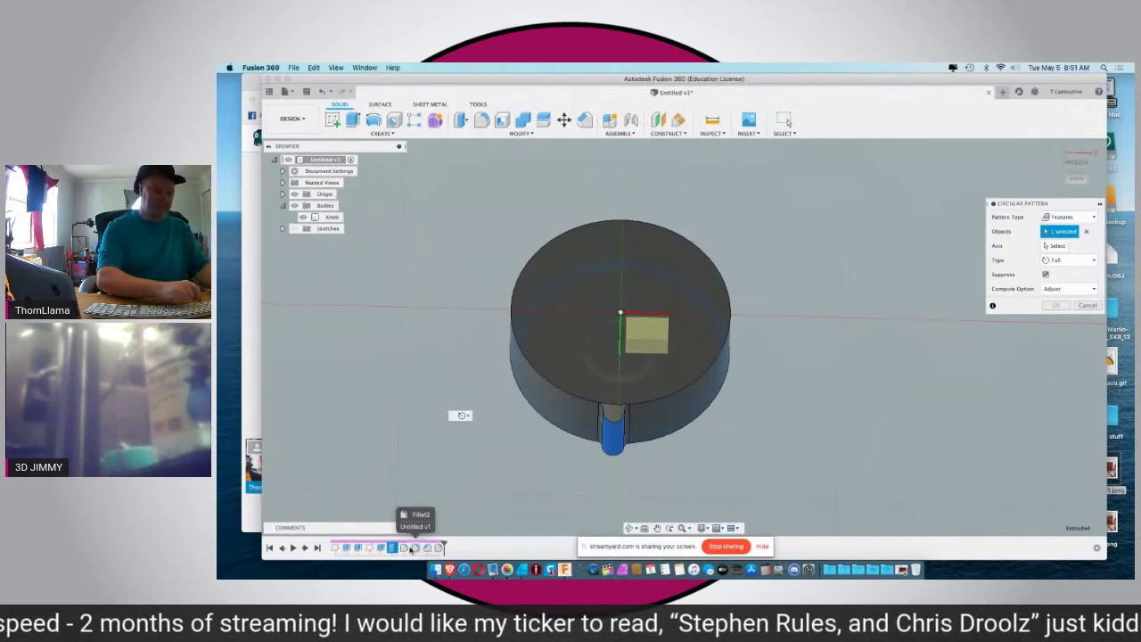
left_click(440, 549, "shift")
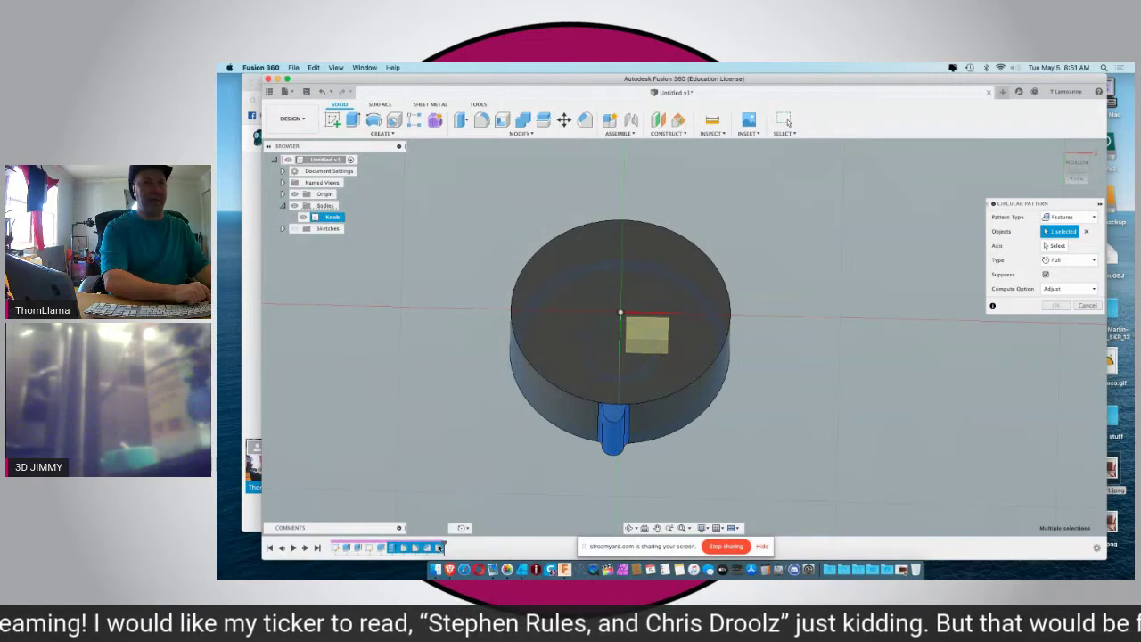
Step: Try to pattern the five selected features around the knob's central axis with a quantity of 15
left_click(1058, 246)
middle_click_drag(396, 389, 437, 333, "shift")
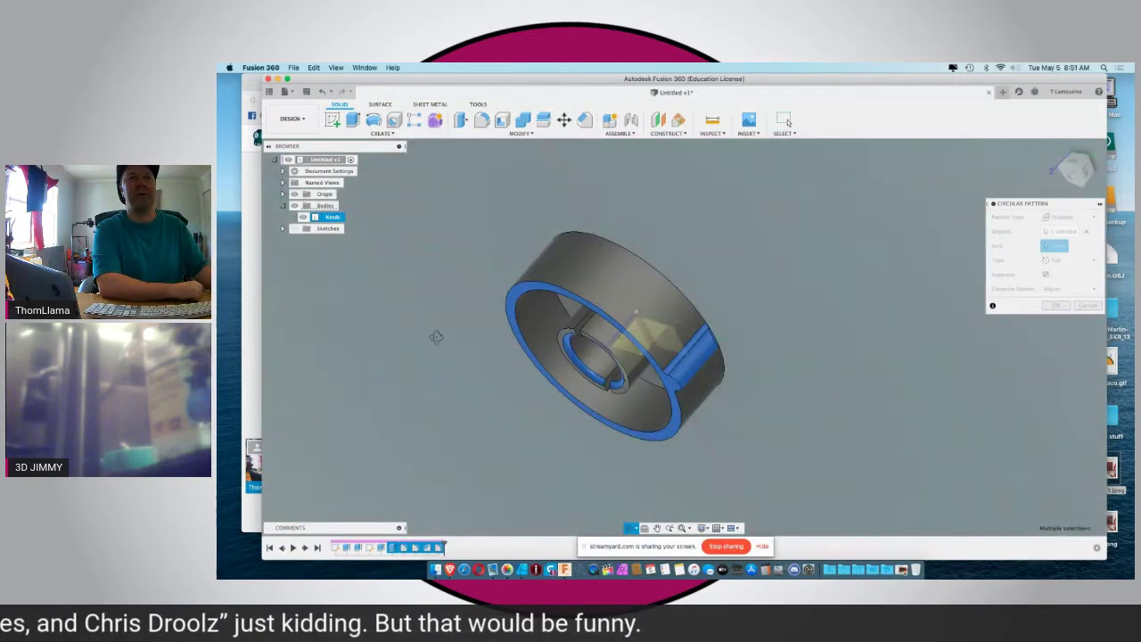
left_click(606, 349)
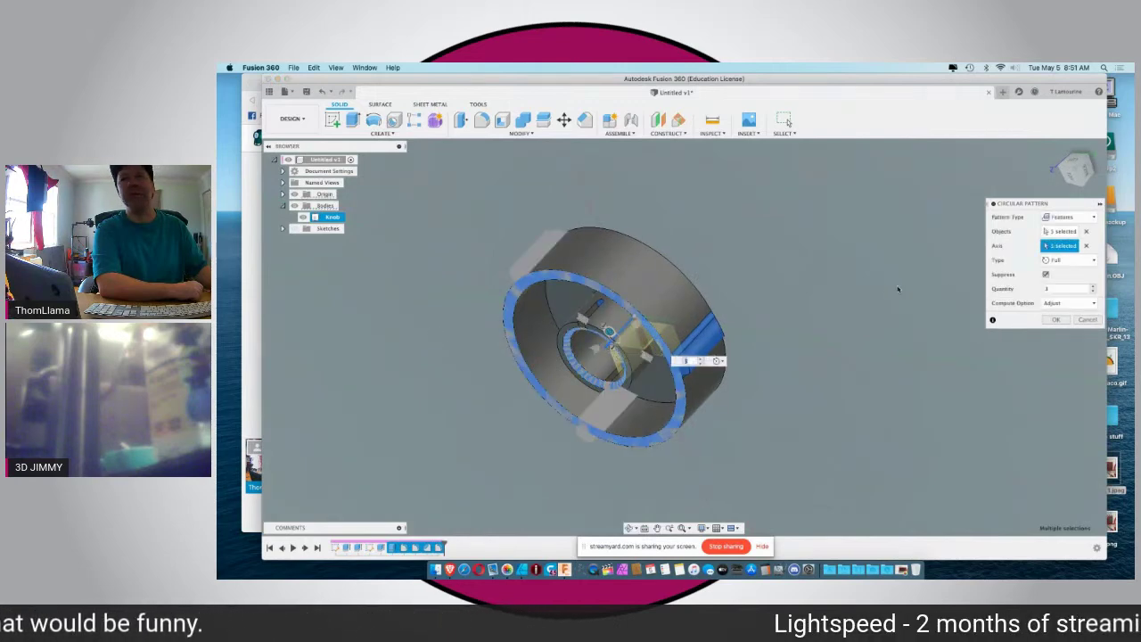
middle_click_drag(898, 288, 817, 363, "shift")
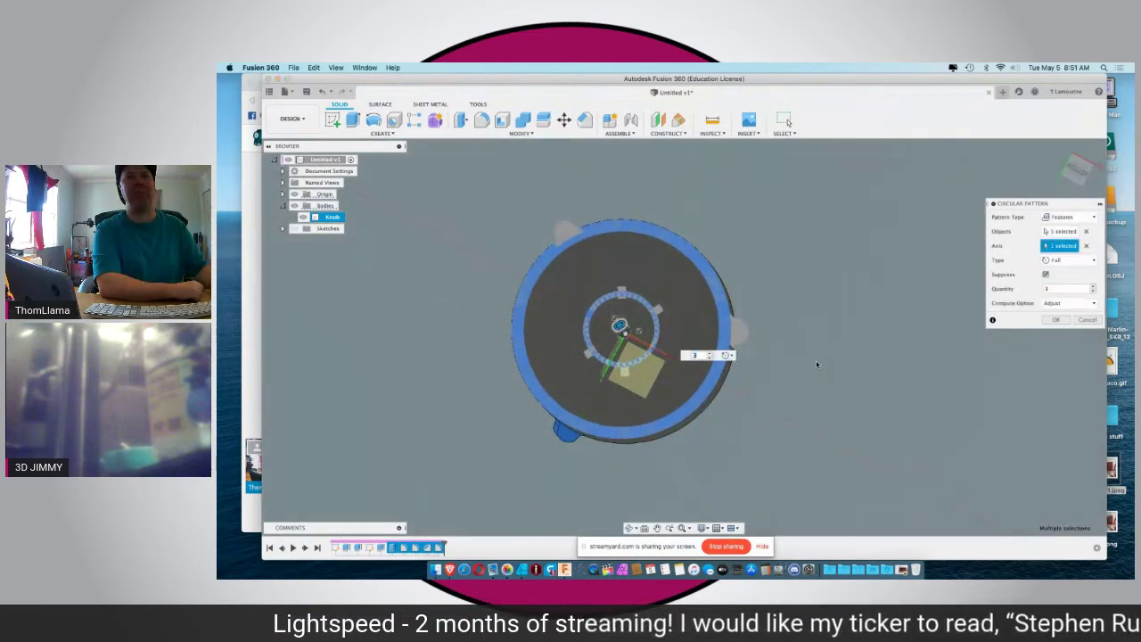
left_click(1074, 170)
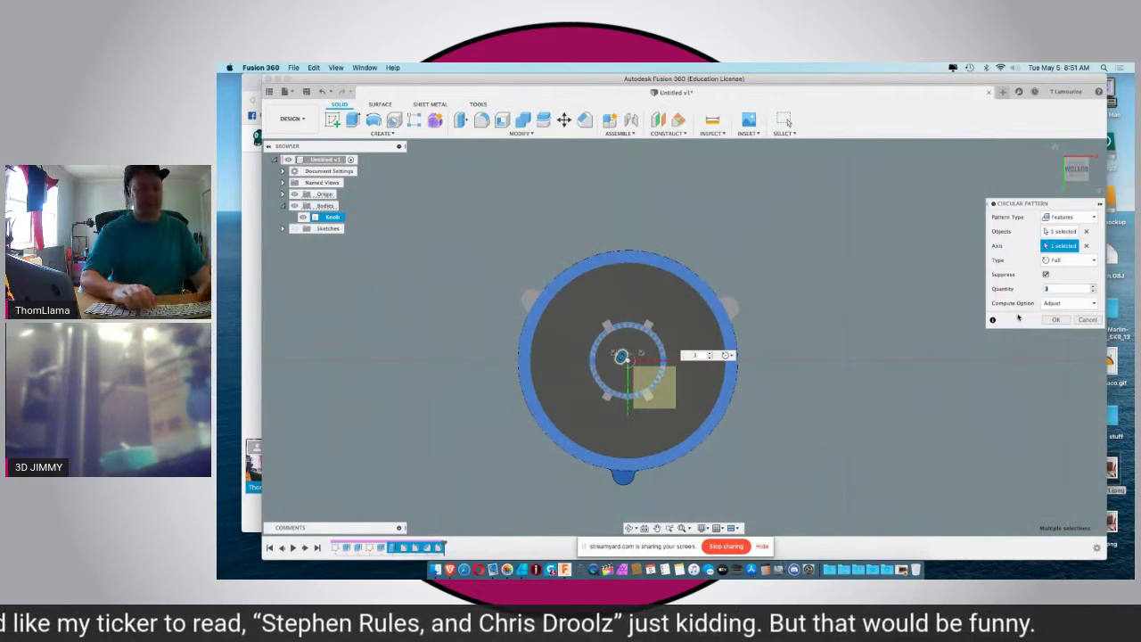
type("12")
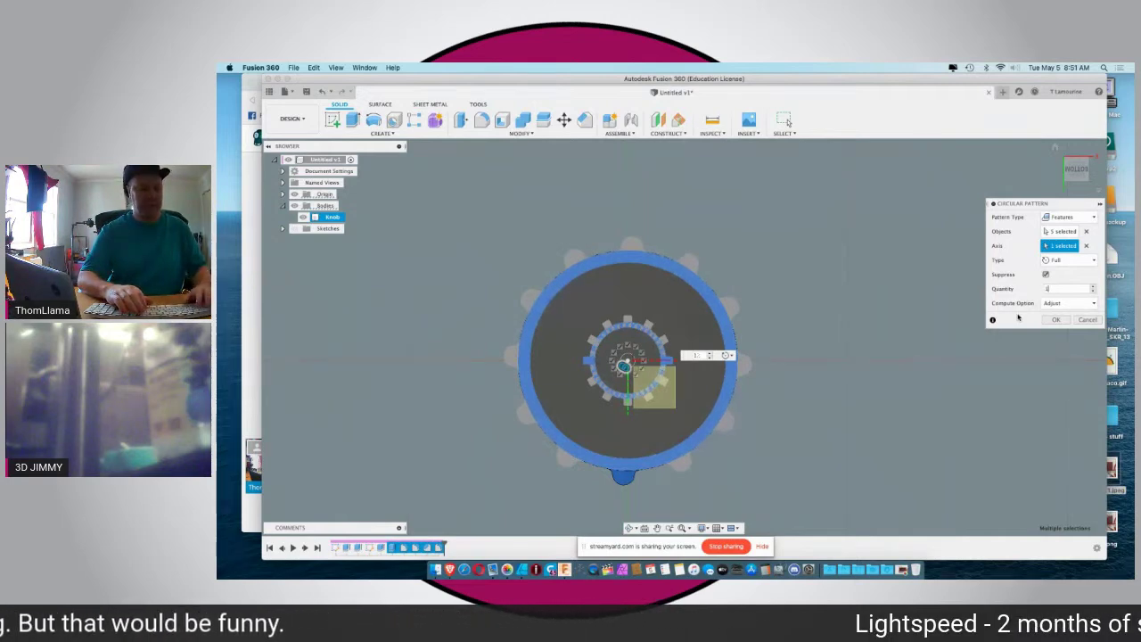
type("5")
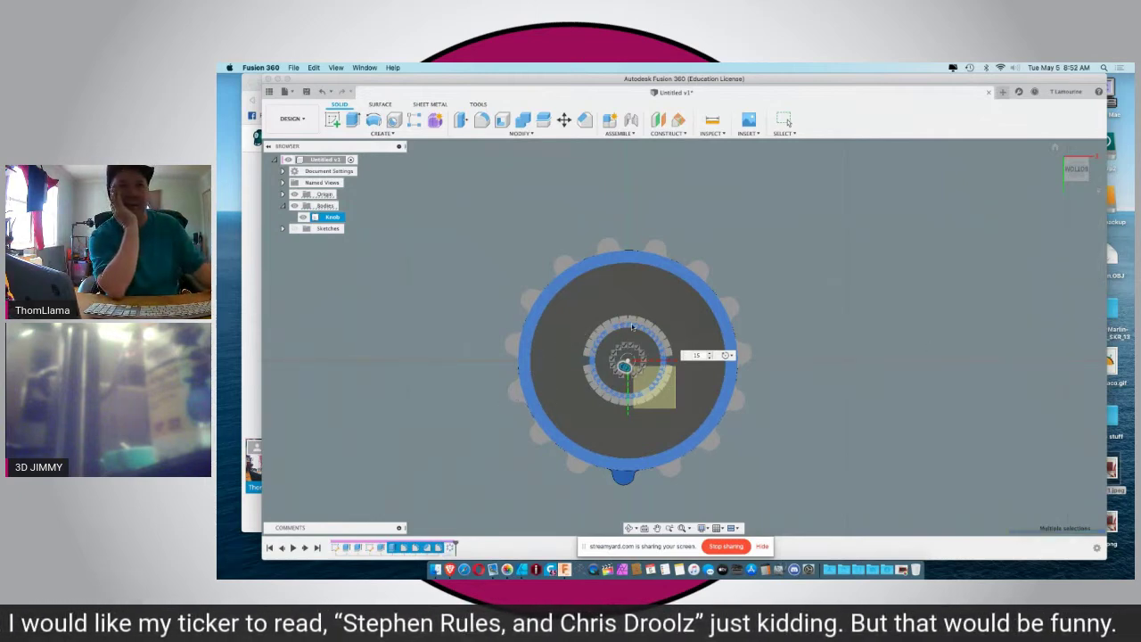
middle_click_drag(407, 400, 491, 303, "shift")
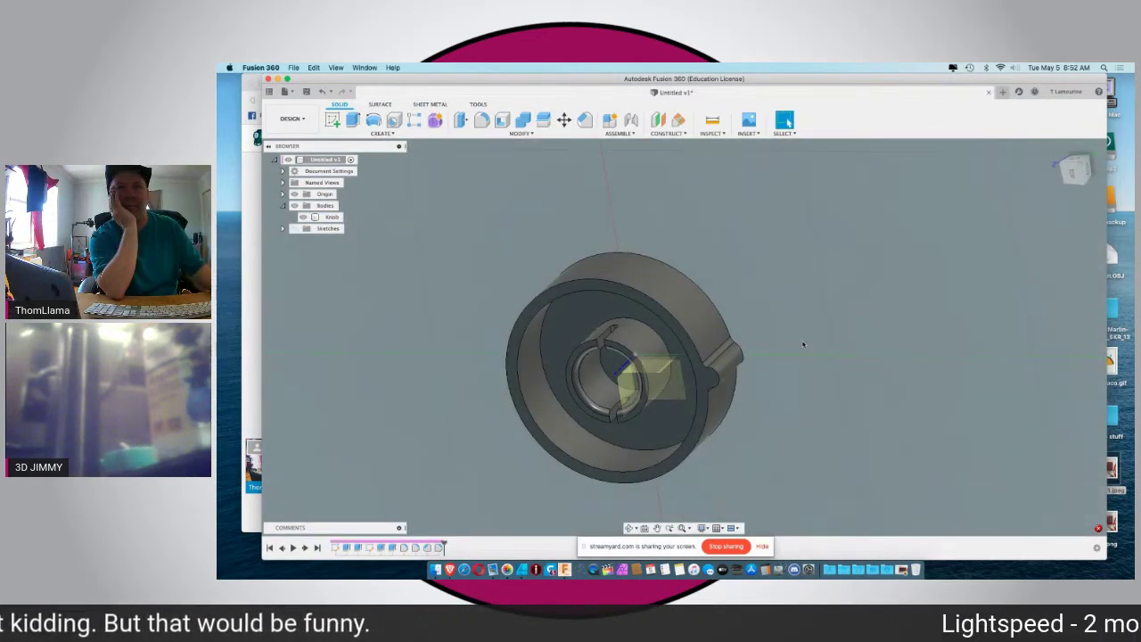
Step: Reorder the timeline so both inner boss fillets come before the bump's extrusion, using the history marker, and return the marker to the end
middle_click_drag(802, 344, 777, 331, "shift")
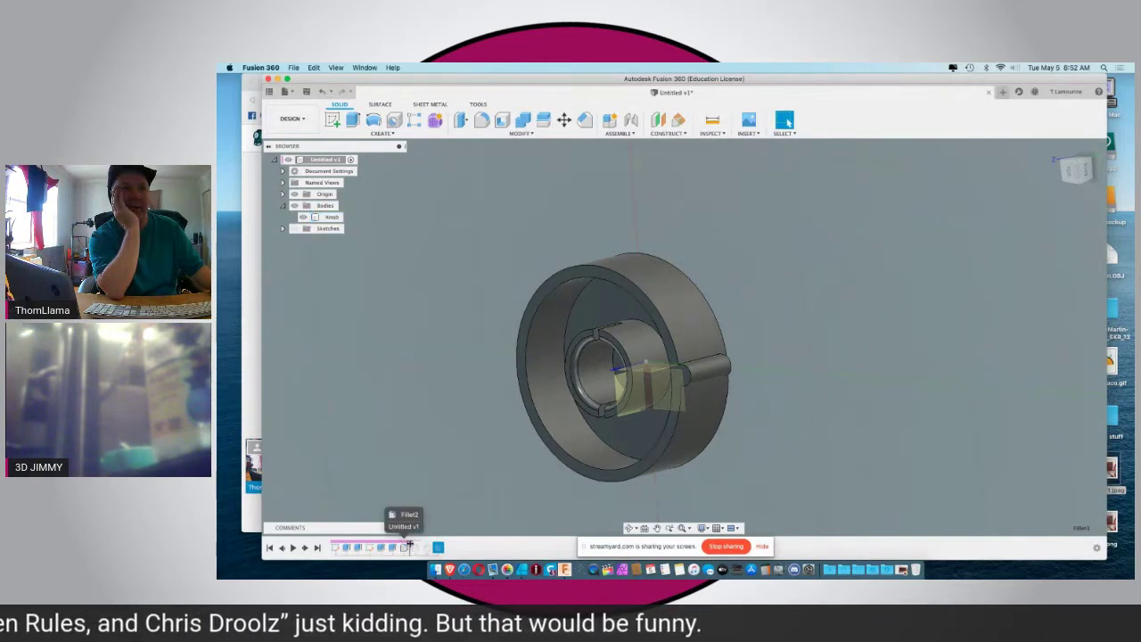
left_click_drag(419, 542, 409, 544)
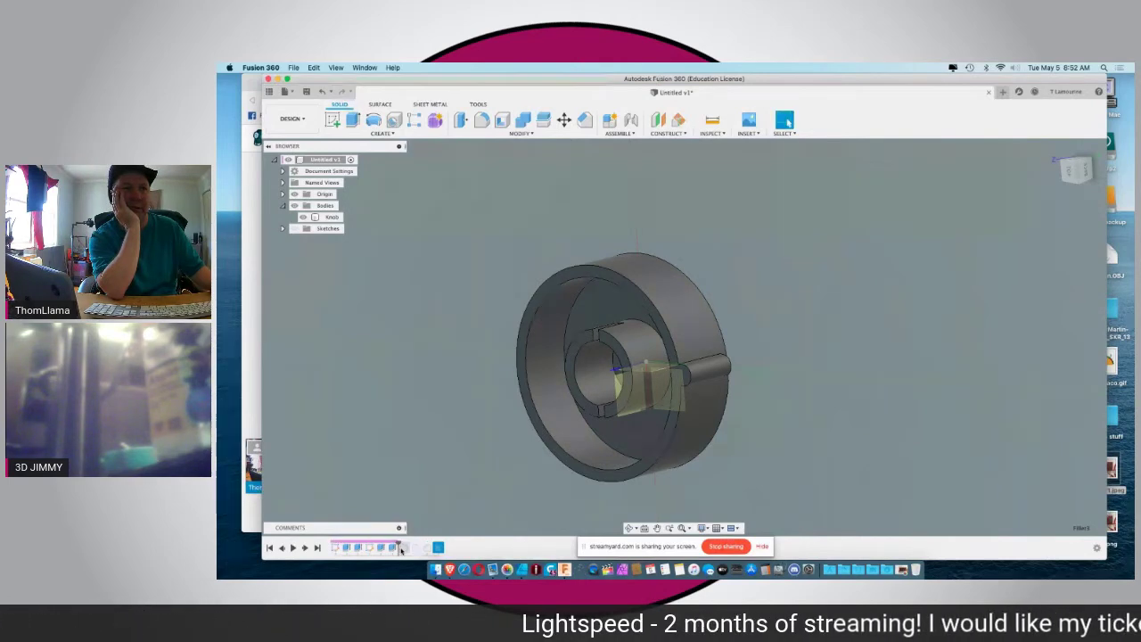
left_click(400, 549)
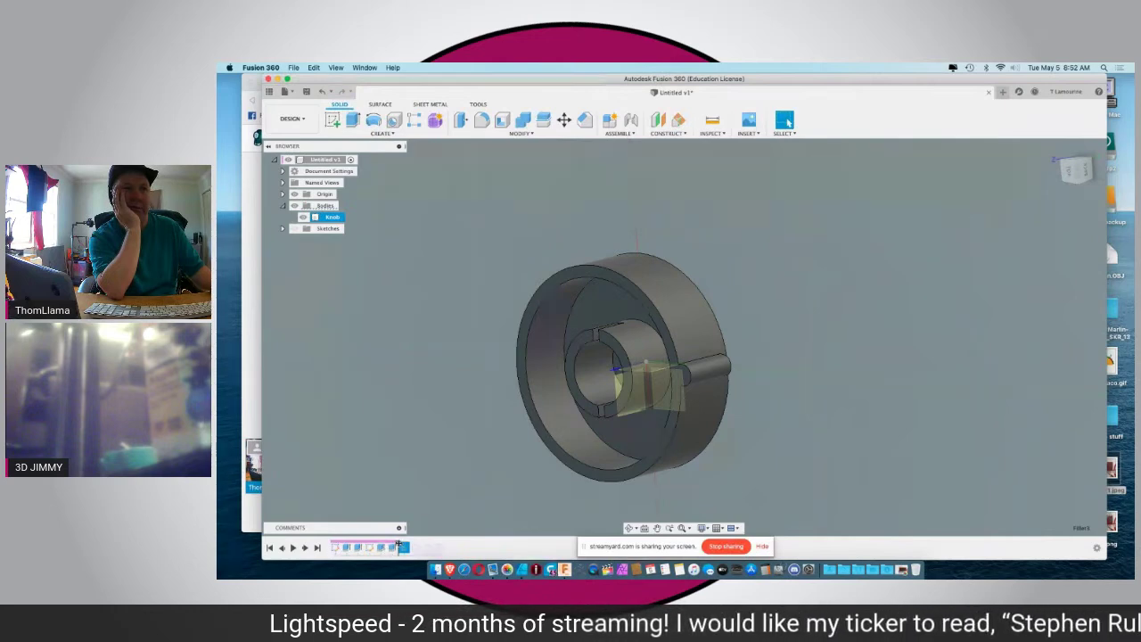
left_click(406, 551)
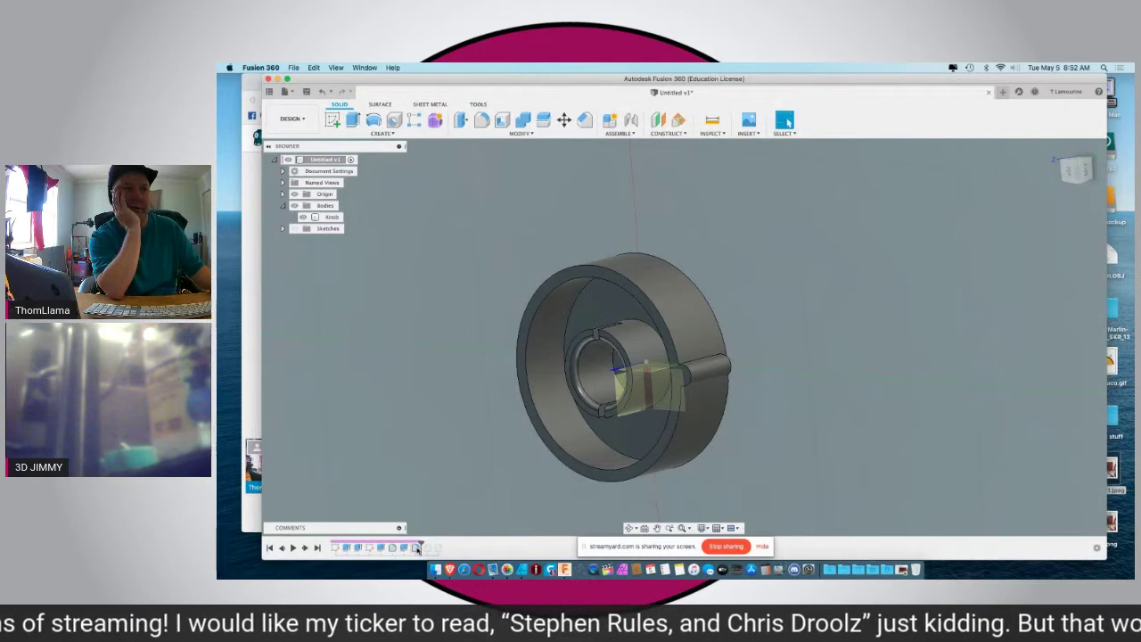
left_click(409, 549)
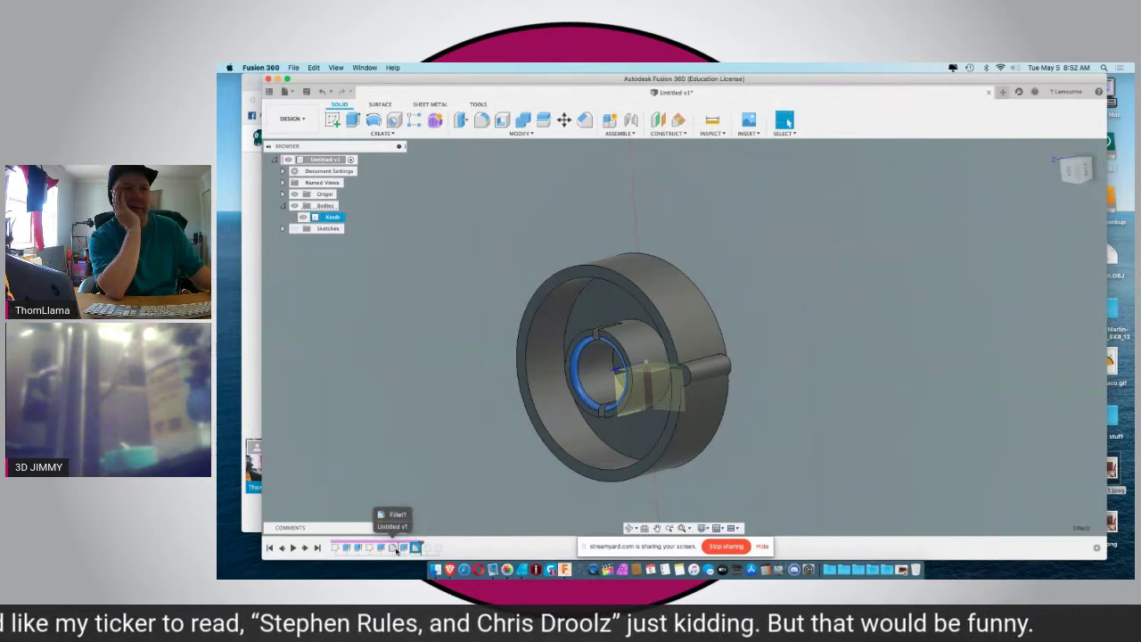
key("Escape")
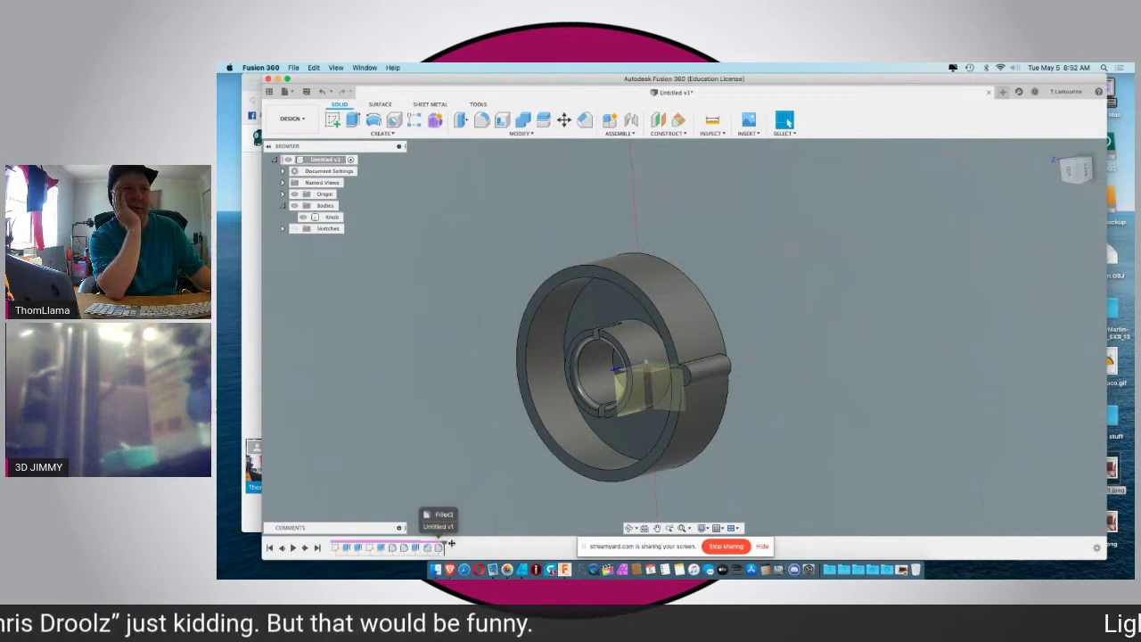
Step: Circular-pattern the bump's extrusion, chamfer and fillet features around the knob's central axis with a quantity of 15
left_click(415, 548)
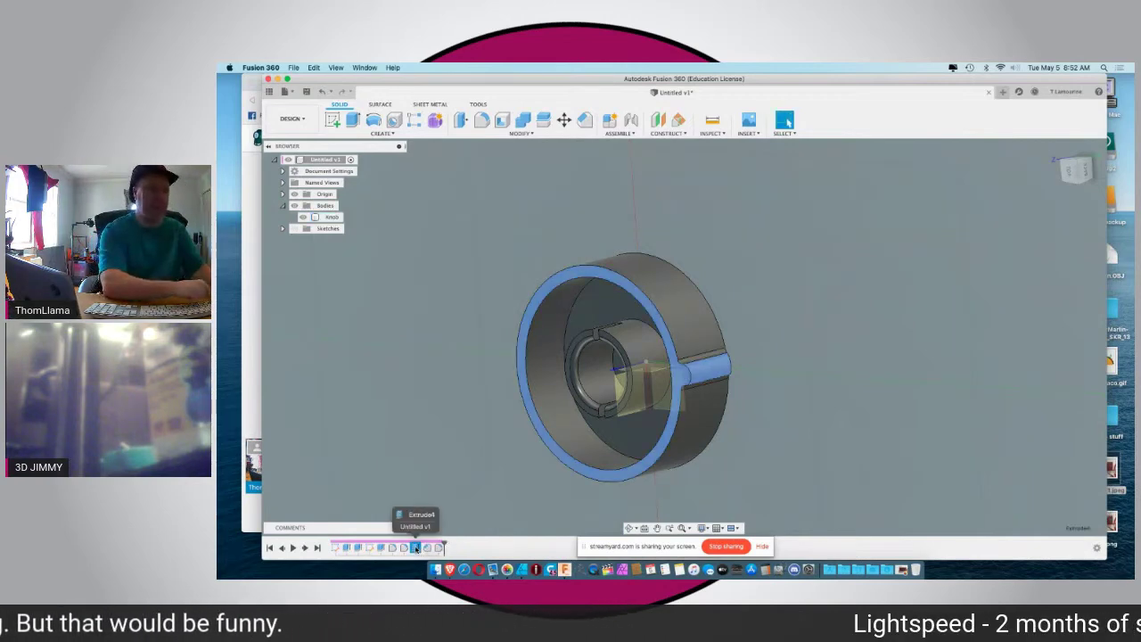
left_click(440, 547)
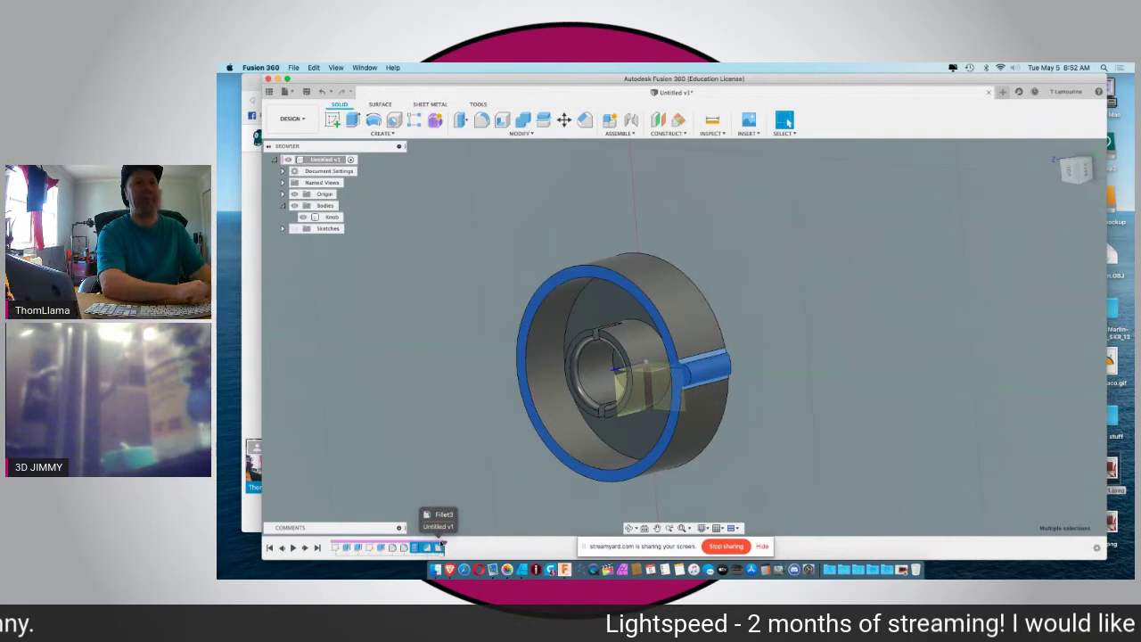
left_click(380, 134)
mouse_move(365, 328)
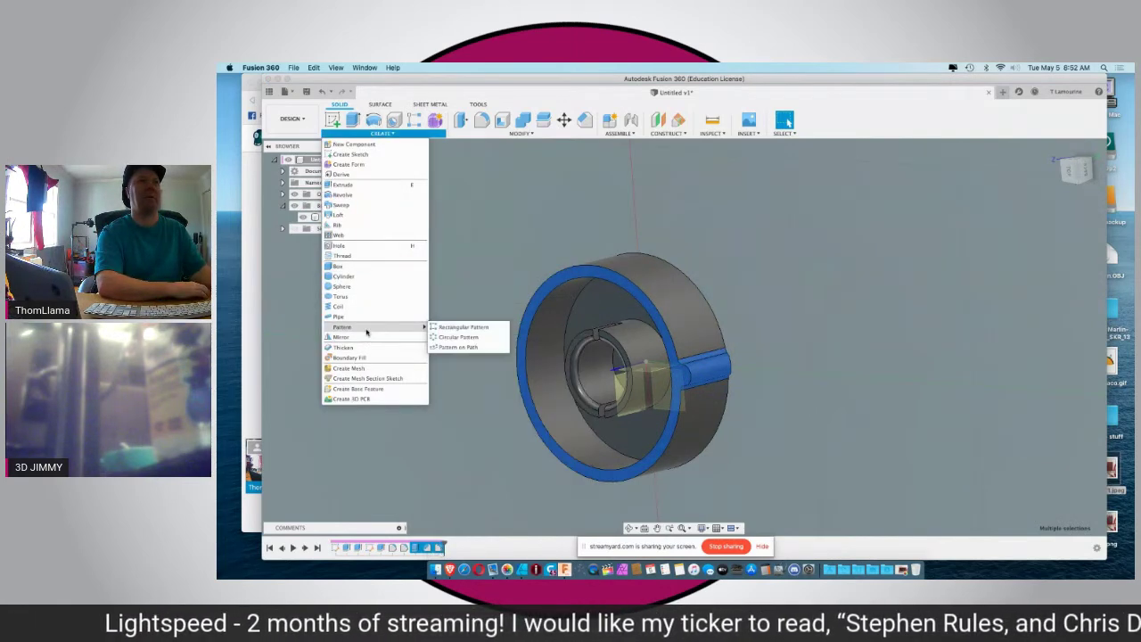
left_click(472, 337)
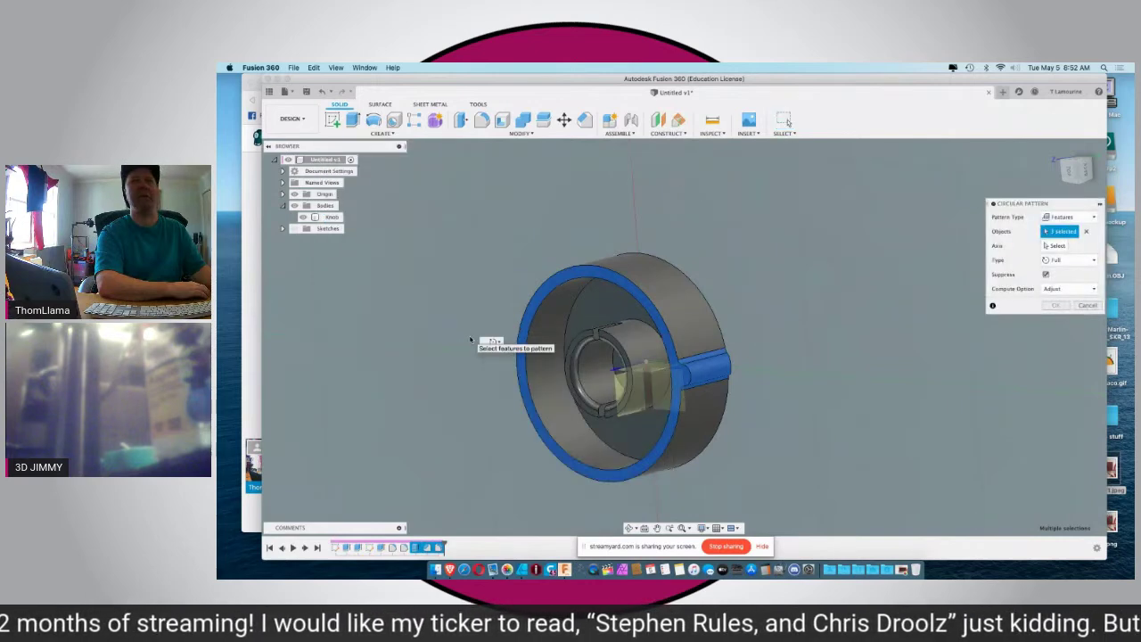
left_click(1053, 247)
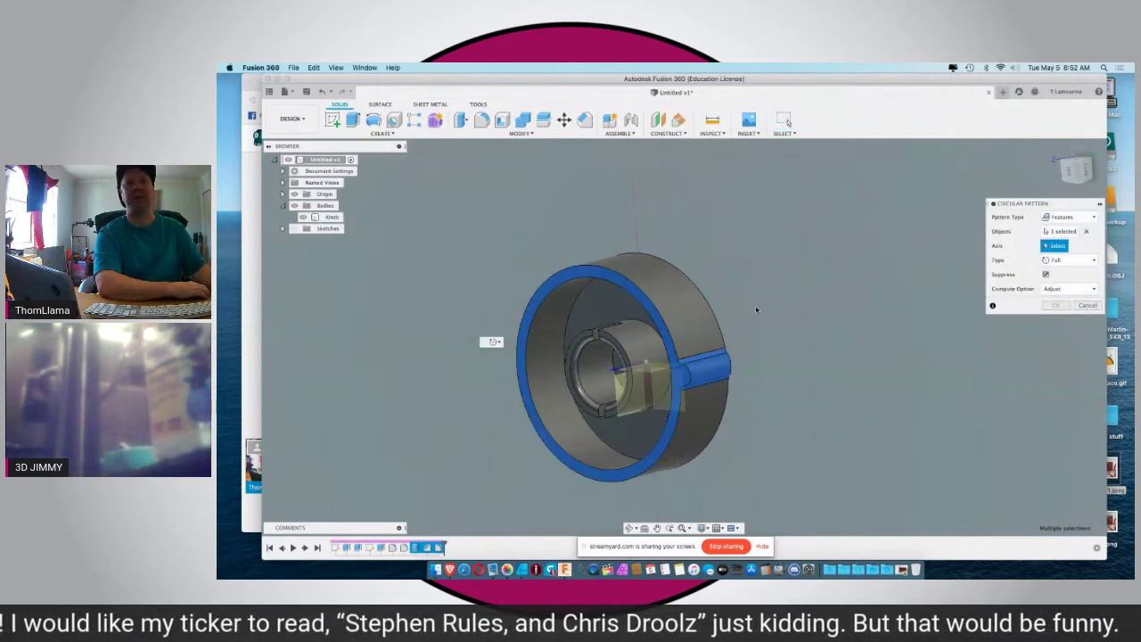
left_click(615, 372)
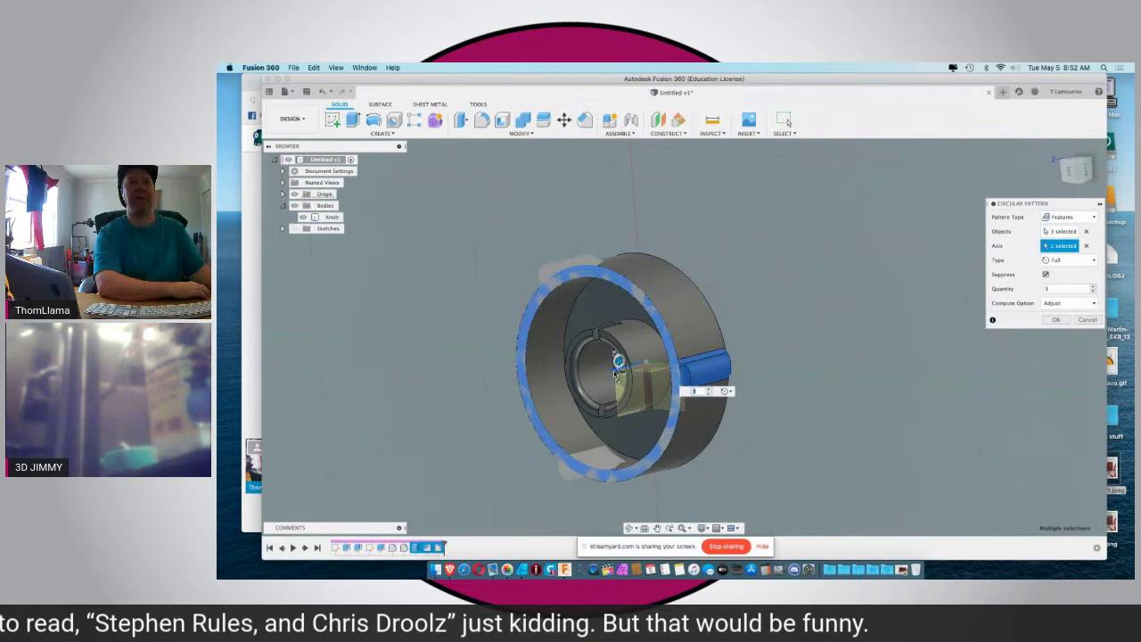
type("15")
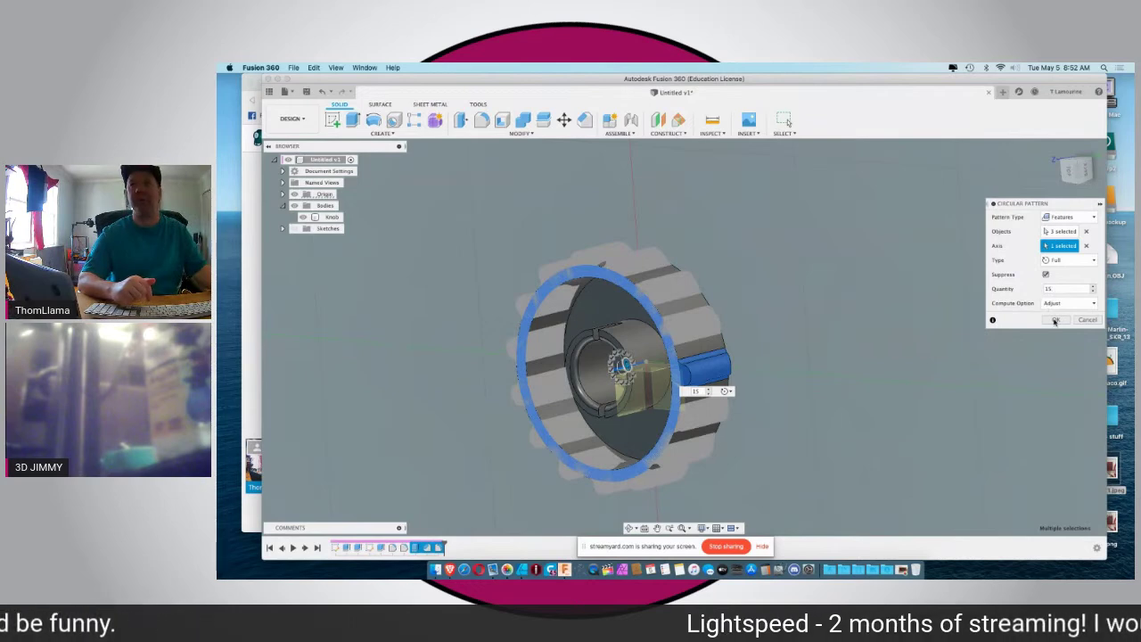
left_click(1055, 320)
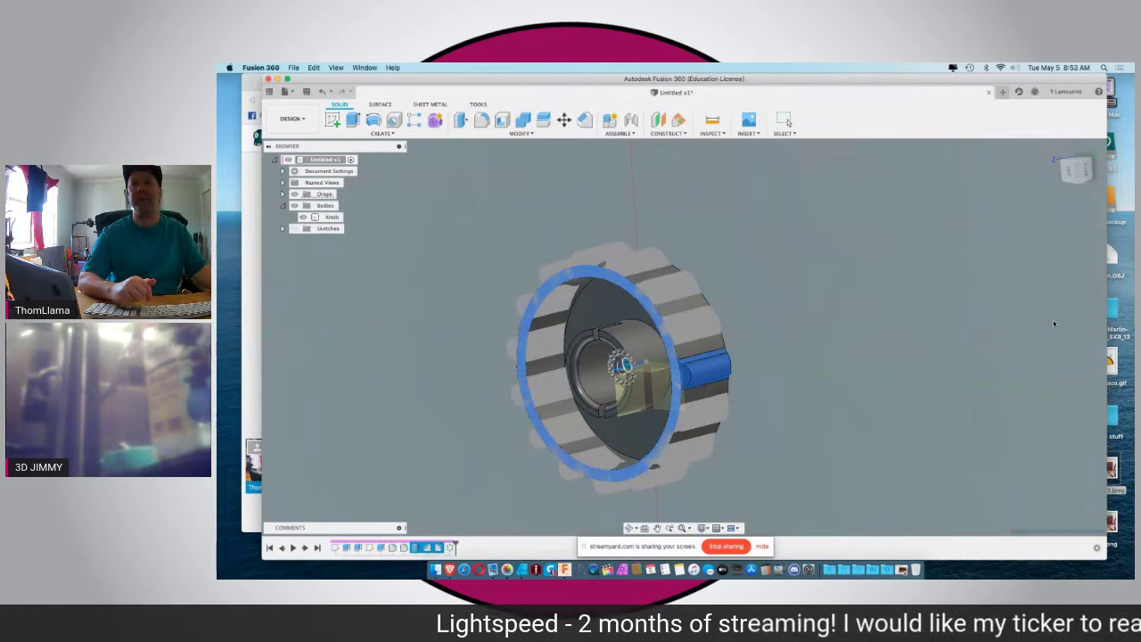
Step: Fillet the edge between the outer wall and the inner floor and the edge around the boss's base with a 2 mm radius
middle_click_drag(971, 318, 800, 276, "shift")
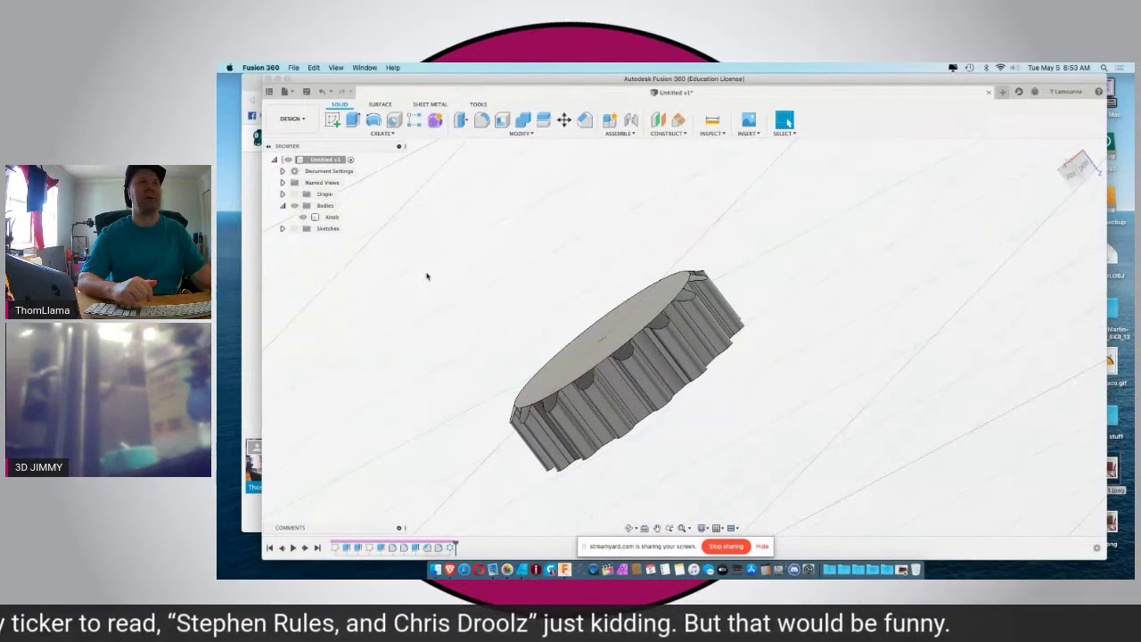
middle_click_drag(432, 278, 326, 315, "shift")
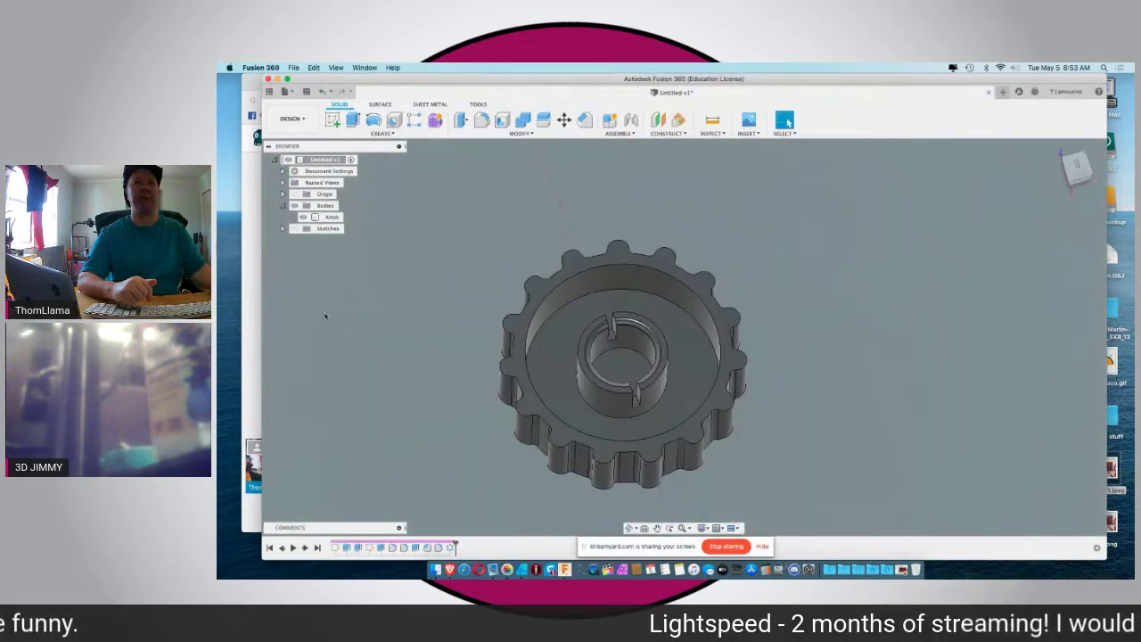
left_click(604, 294)
left_click(482, 120)
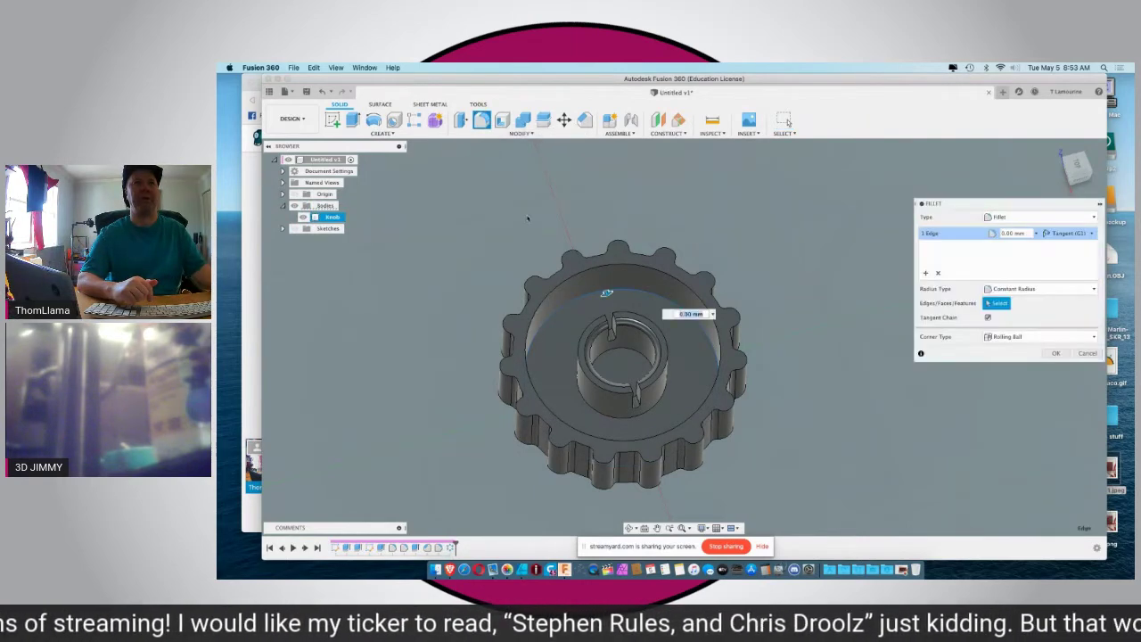
left_click(576, 396)
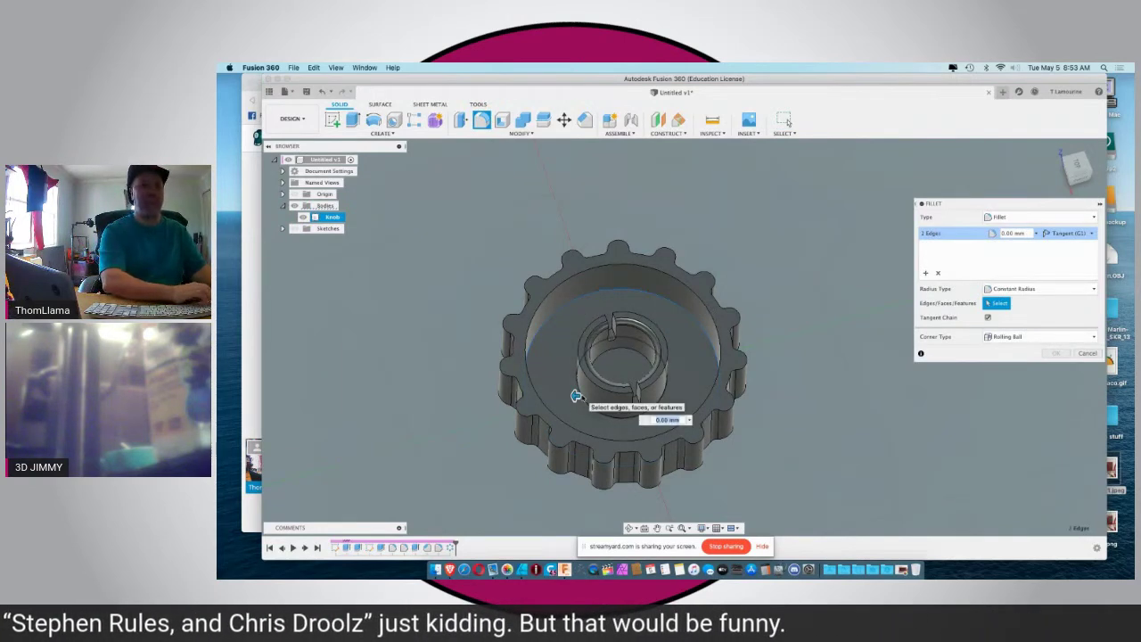
left_click_drag(576, 396, 572, 395)
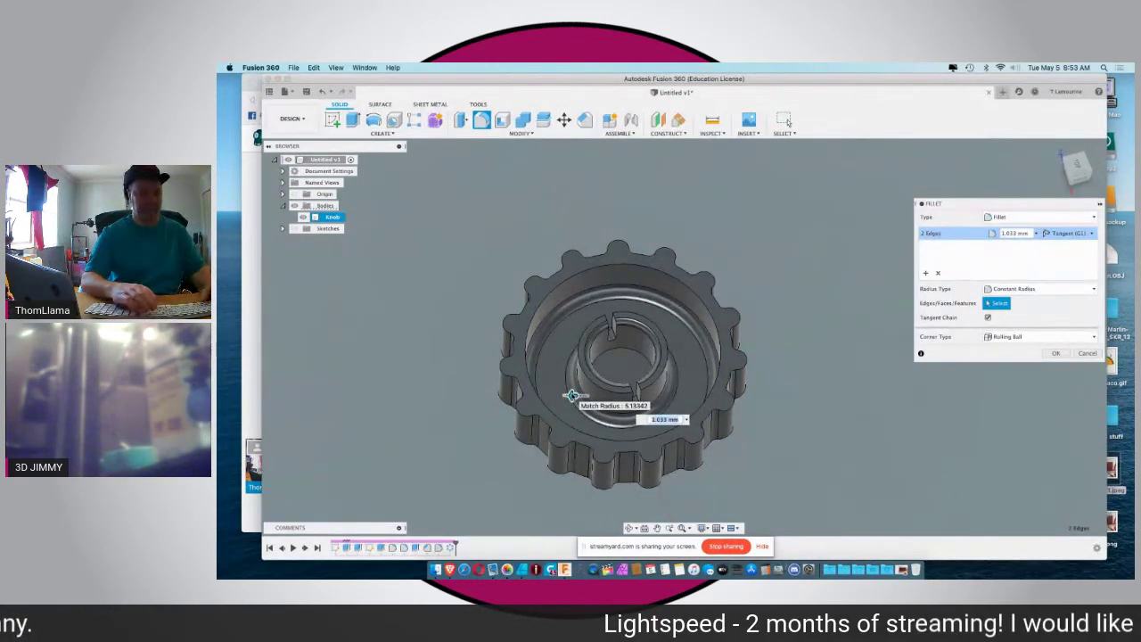
type("2")
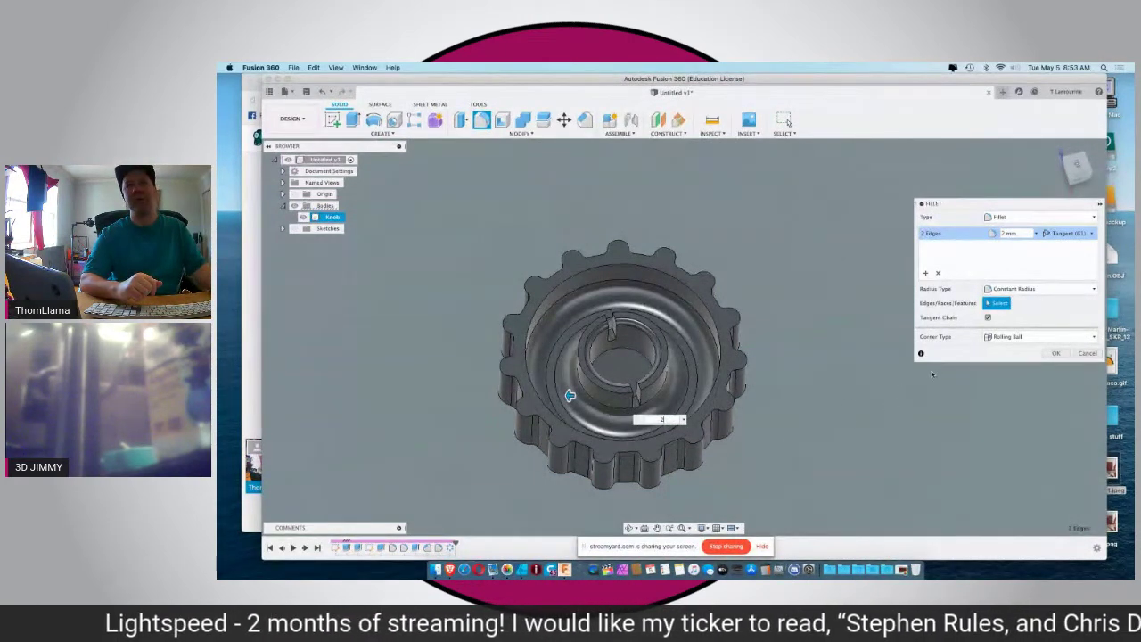
left_click(1055, 353)
Step: Save the design as a new version with the description "User Saved"
middle_click_drag(896, 437, 693, 261, "shift")
mouse_move(670, 305)
middle_mouse_down("shift")
mouse_move(679, 371)
mouse_move(650, 392)
mouse_move(617, 379)
mouse_move(624, 370)
mouse_move(539, 371)
mouse_move(606, 370)
mouse_move(629, 325)
mouse_move(613, 389)
middle_mouse_up("shift")
key("Escape")
left_click(612, 280)
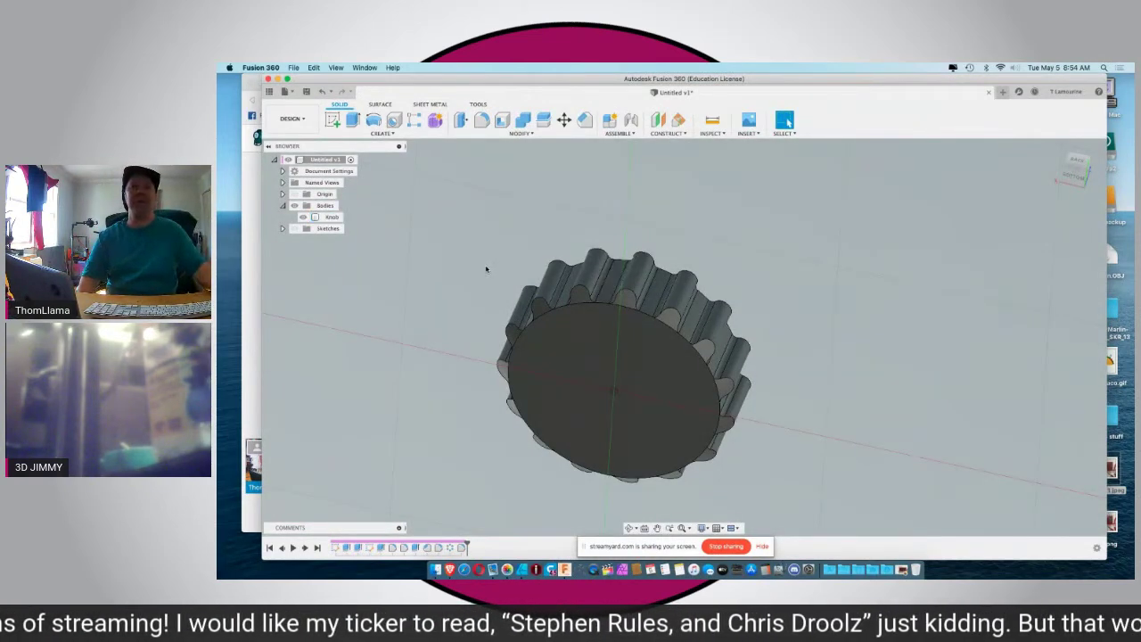
key("super+s")
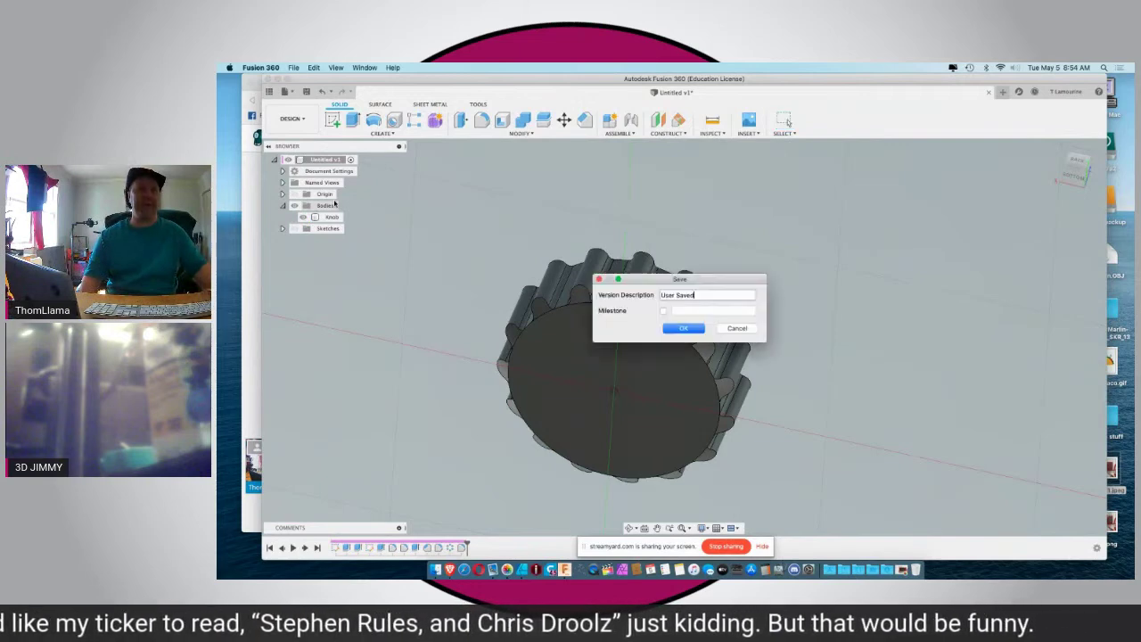
left_click(684, 328)
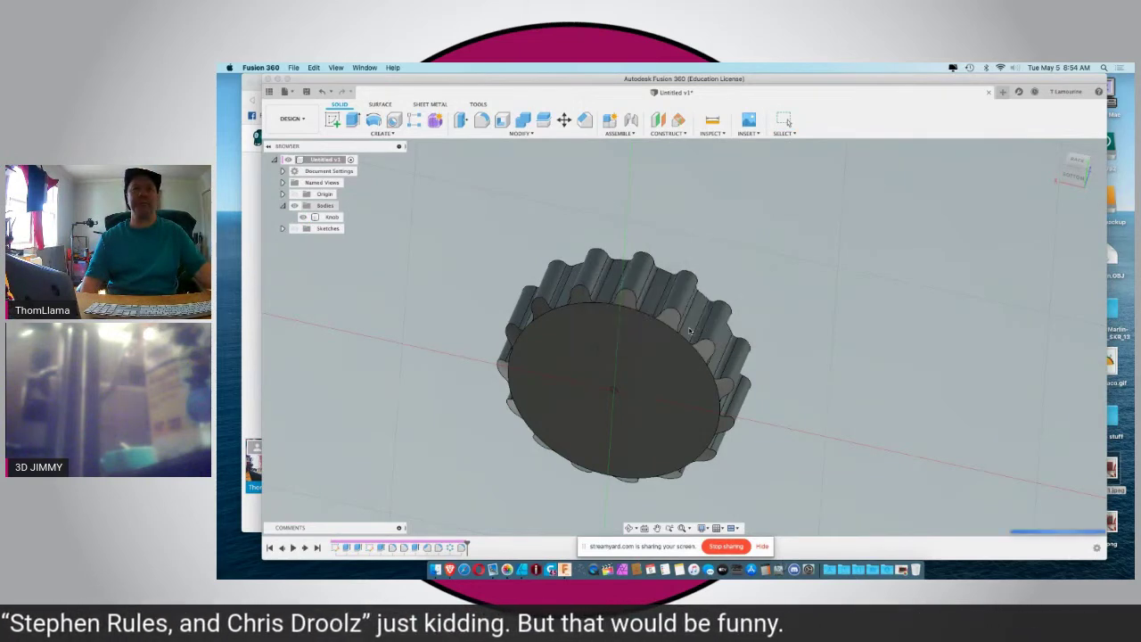
left_click_drag(770, 369, 696, 400)
key("Escape")
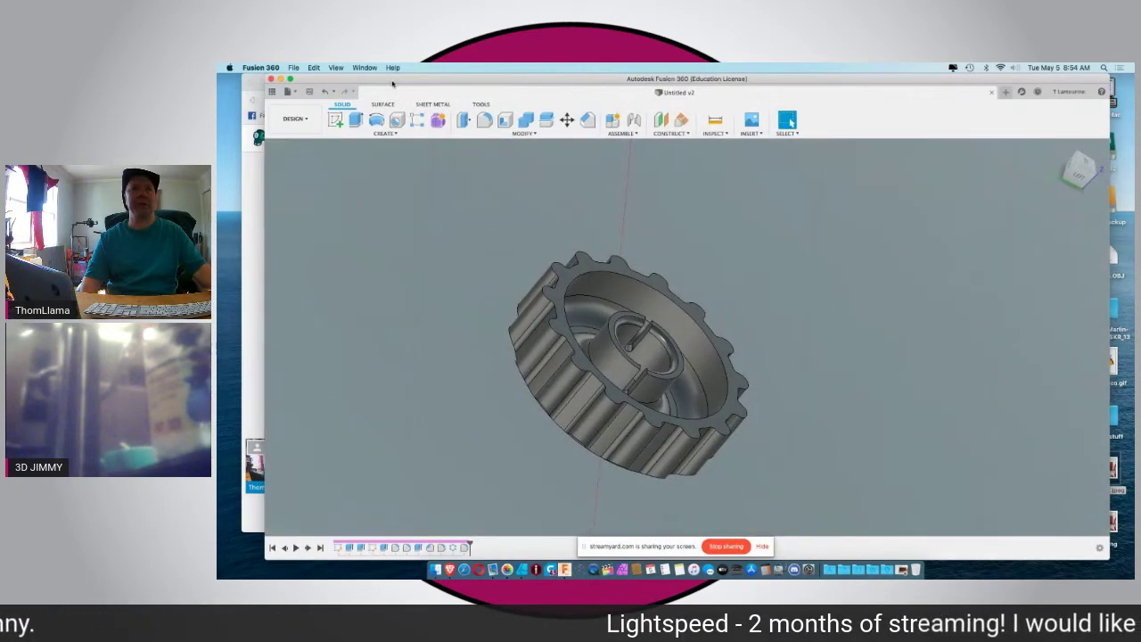
Step: Switch to the StreamYard broadcast to check the viewer comments, and return to the Fusion 360 design
left_click_drag(388, 82, 423, 210)
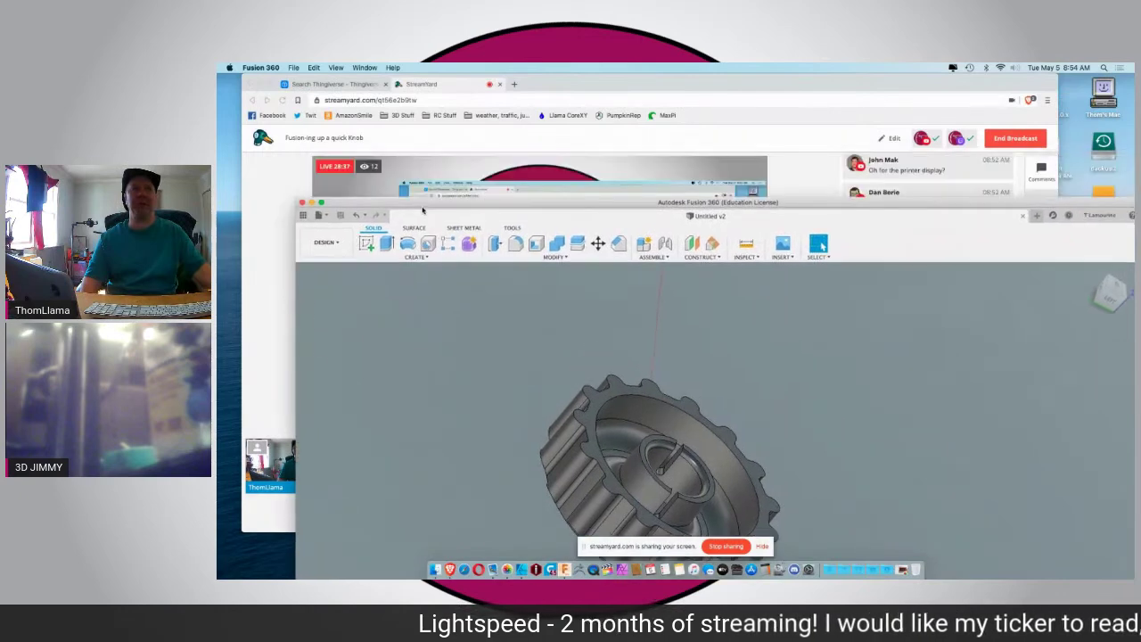
left_click(252, 211)
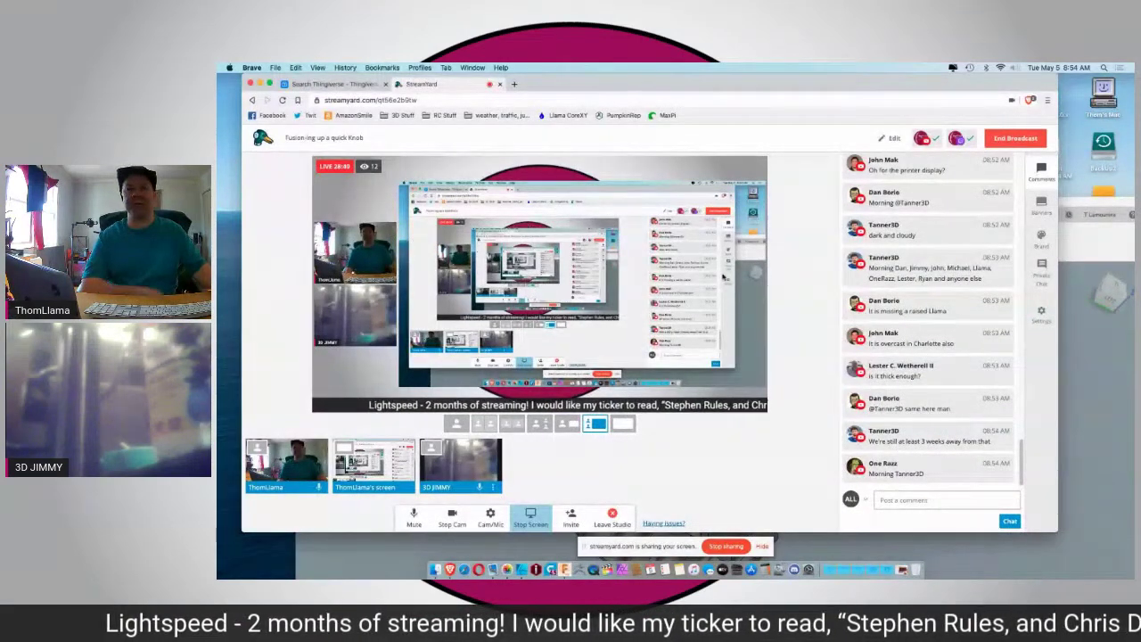
left_click(1082, 398)
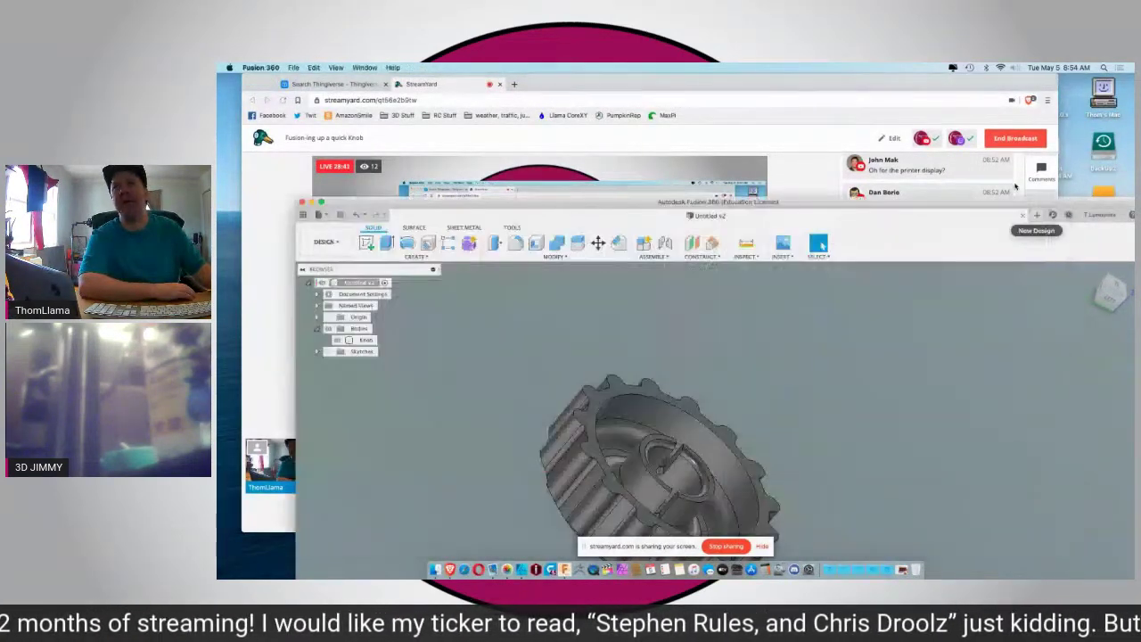
left_click_drag(980, 202, 977, 82)
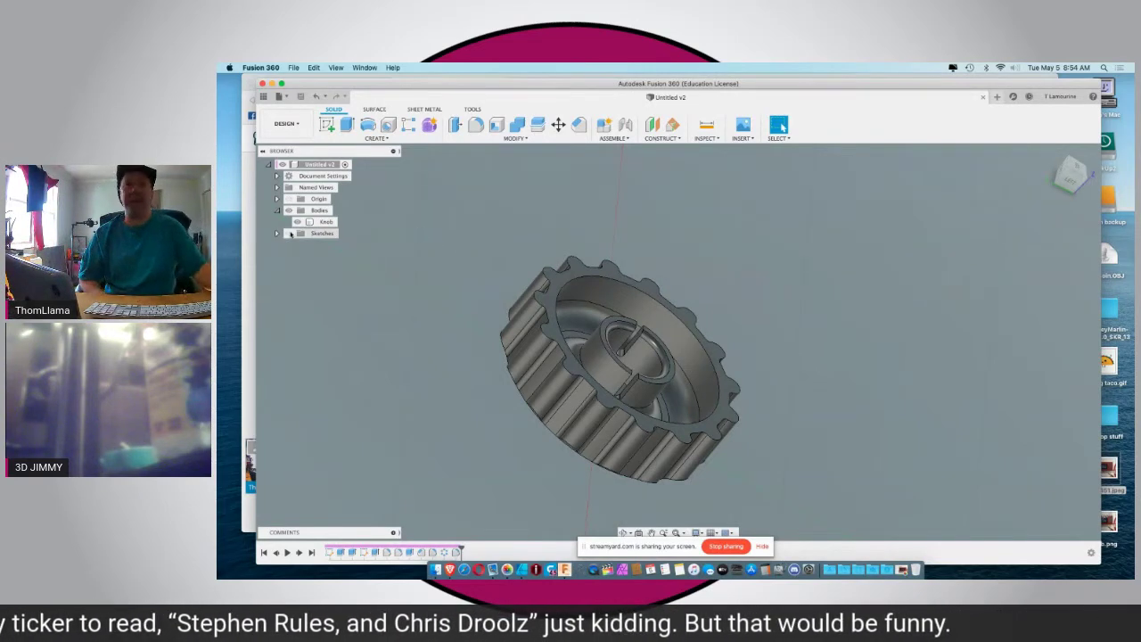
Step: Roll the history back to just after the bump's extrusion and set its extrusion distance to -4.50 mm
middle_click_drag(445, 352, 433, 308, "shift")
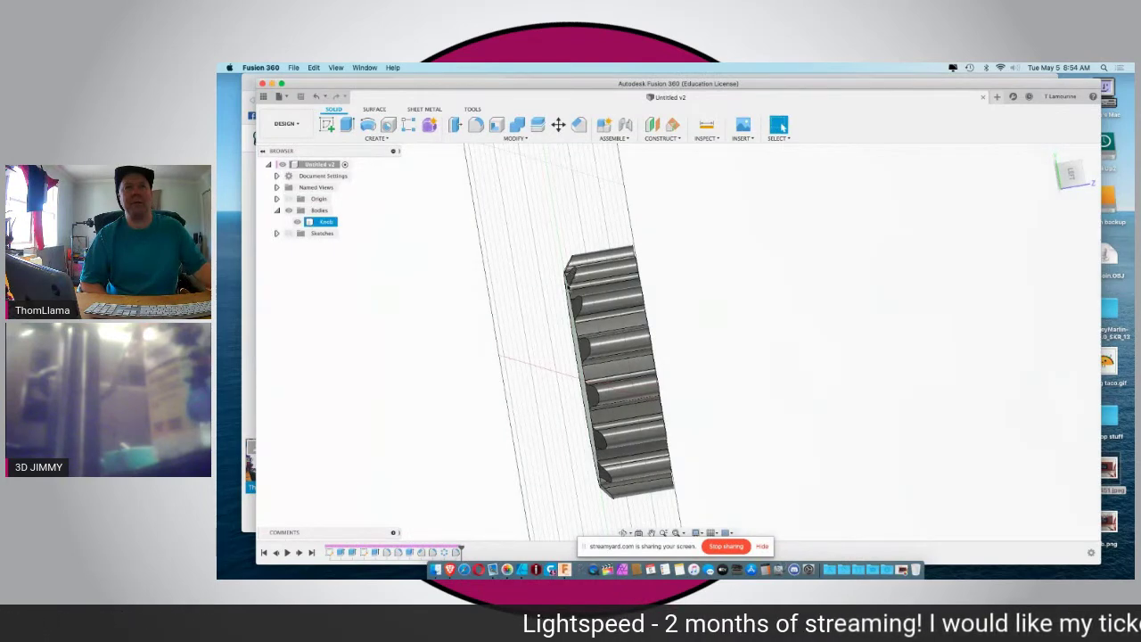
left_click(552, 287)
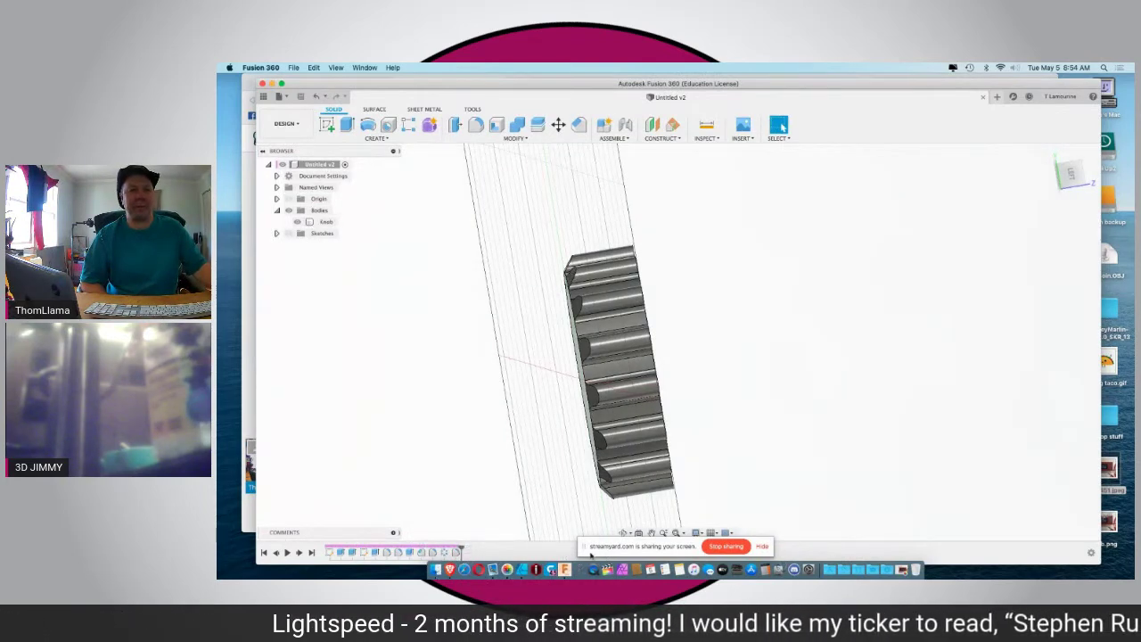
left_click_drag(460, 545, 414, 547)
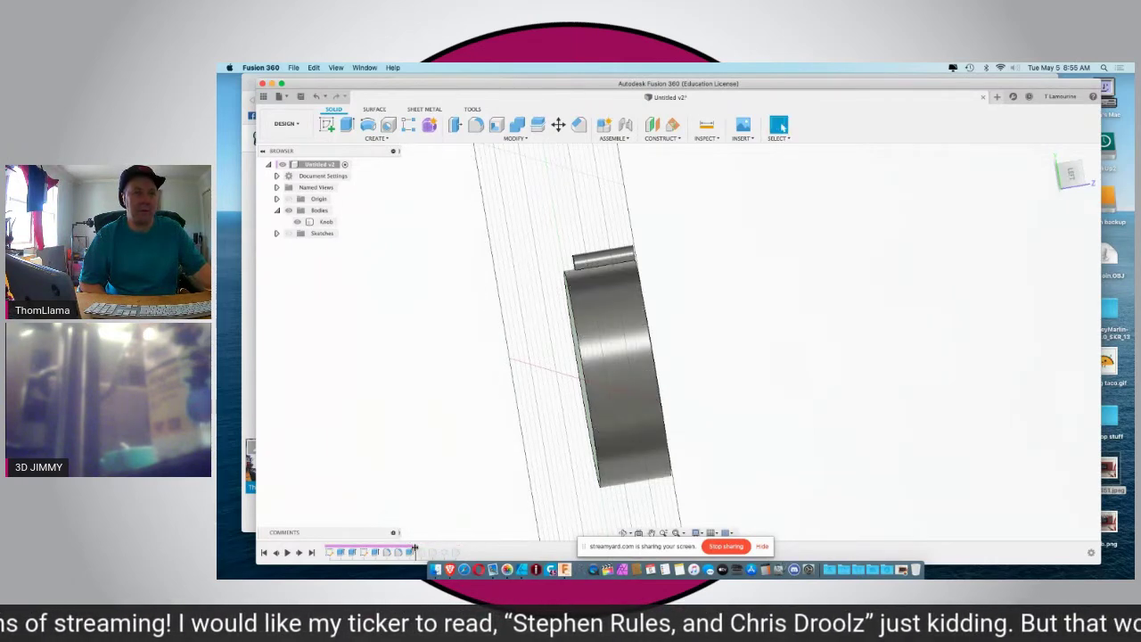
right_click(410, 551)
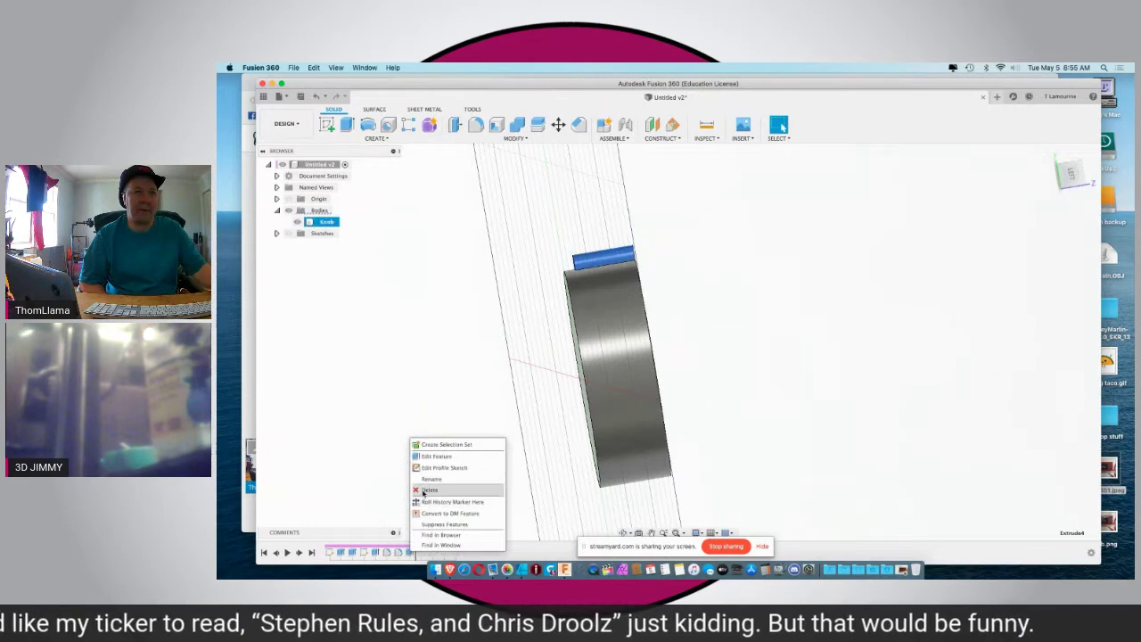
left_click(436, 456)
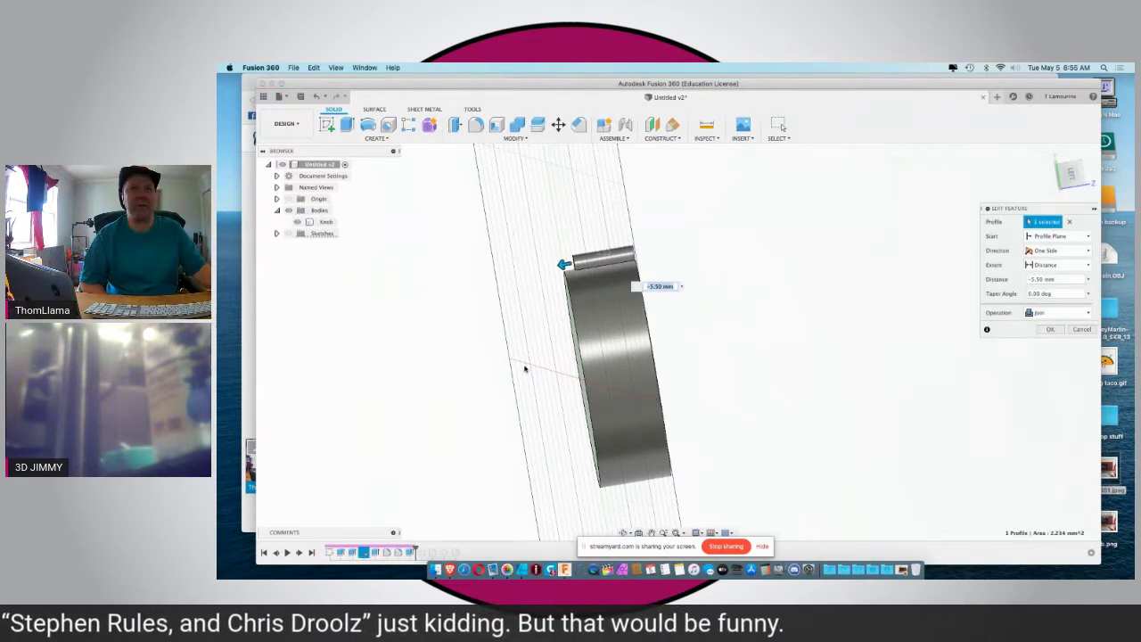
left_click(651, 286)
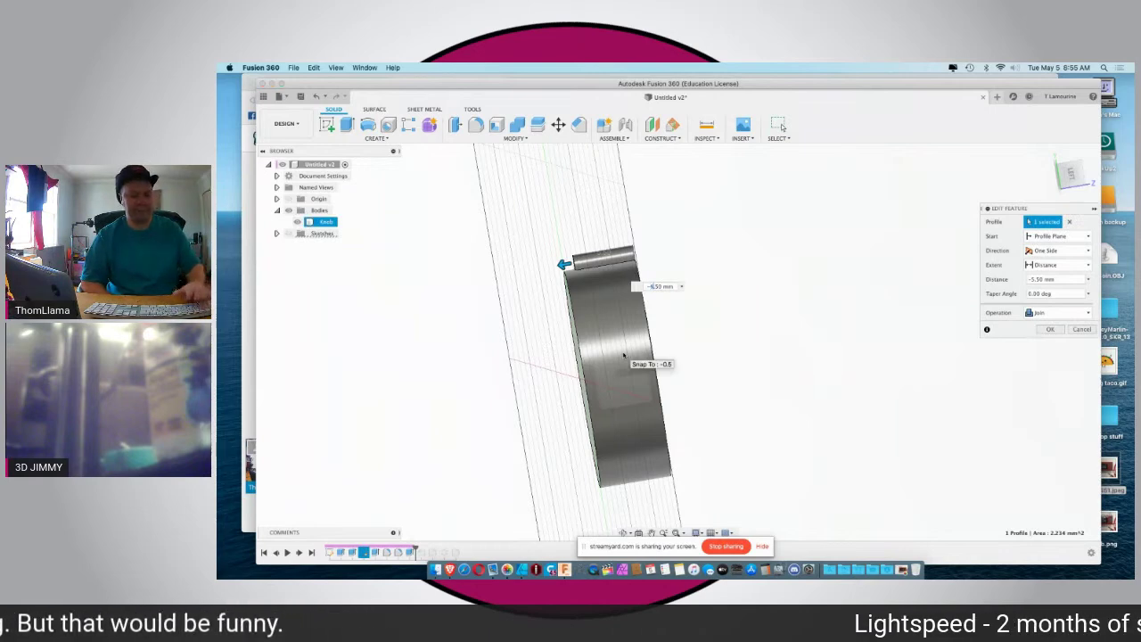
type("4")
key("Return")
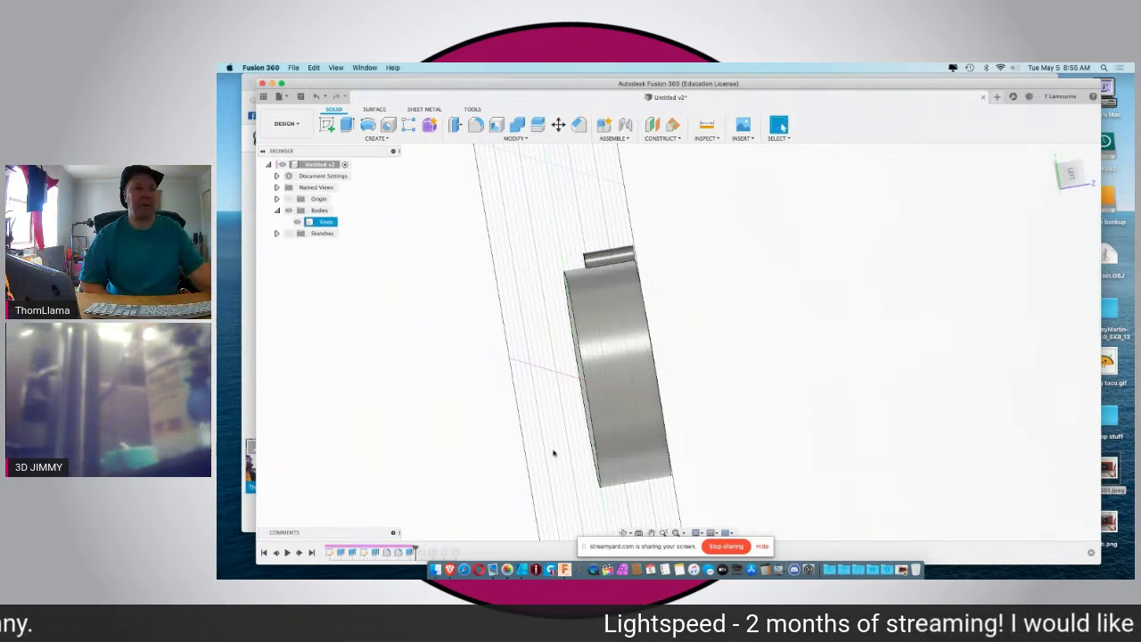
Step: Set the first distance of the bump's chamfer to 2 mm and roll the history forward to the end of the timeline
left_click(299, 554)
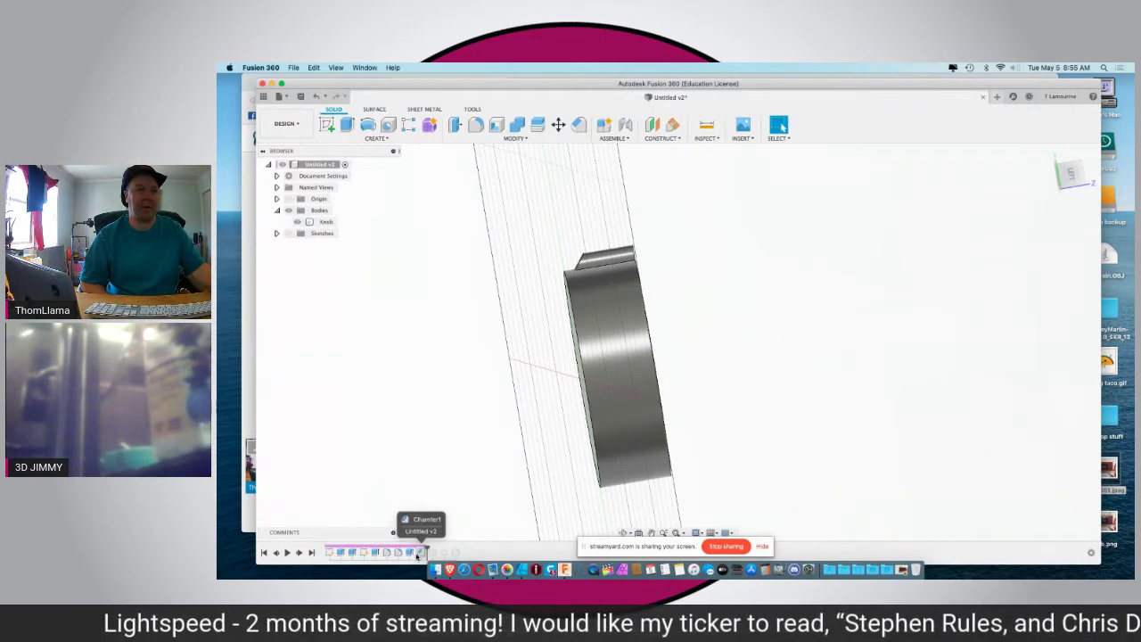
right_click(417, 554)
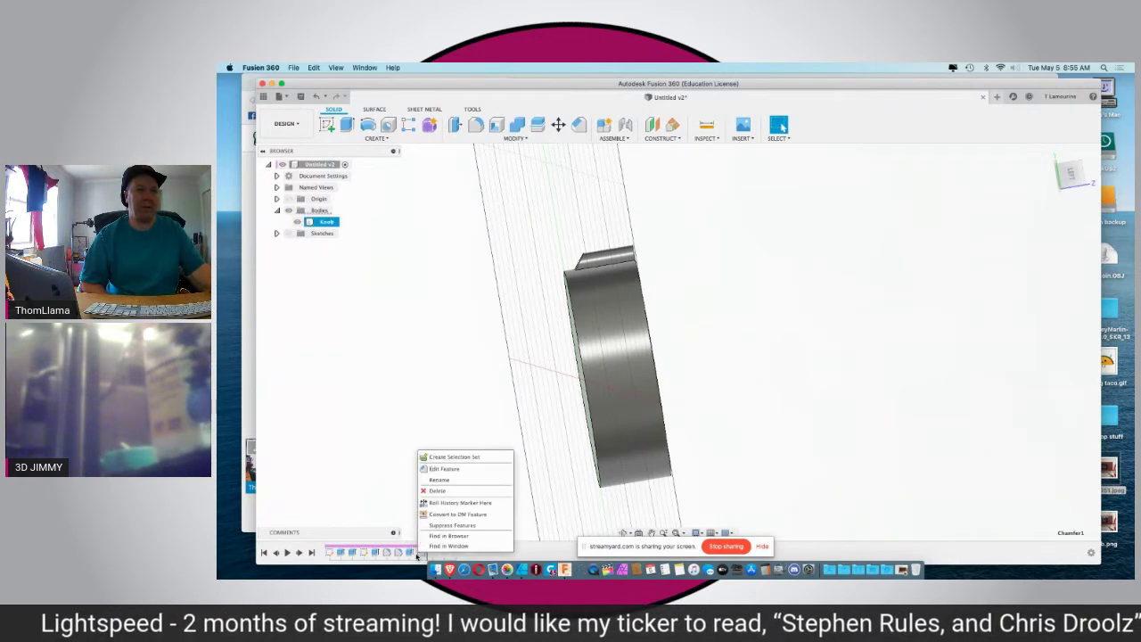
left_click(439, 468)
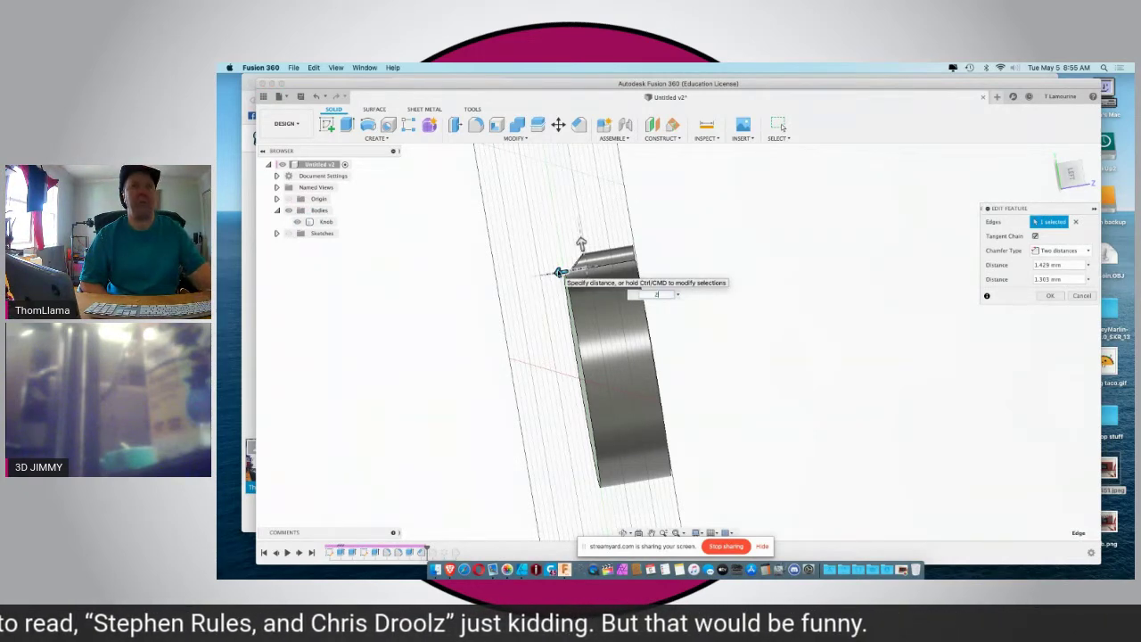
type("2")
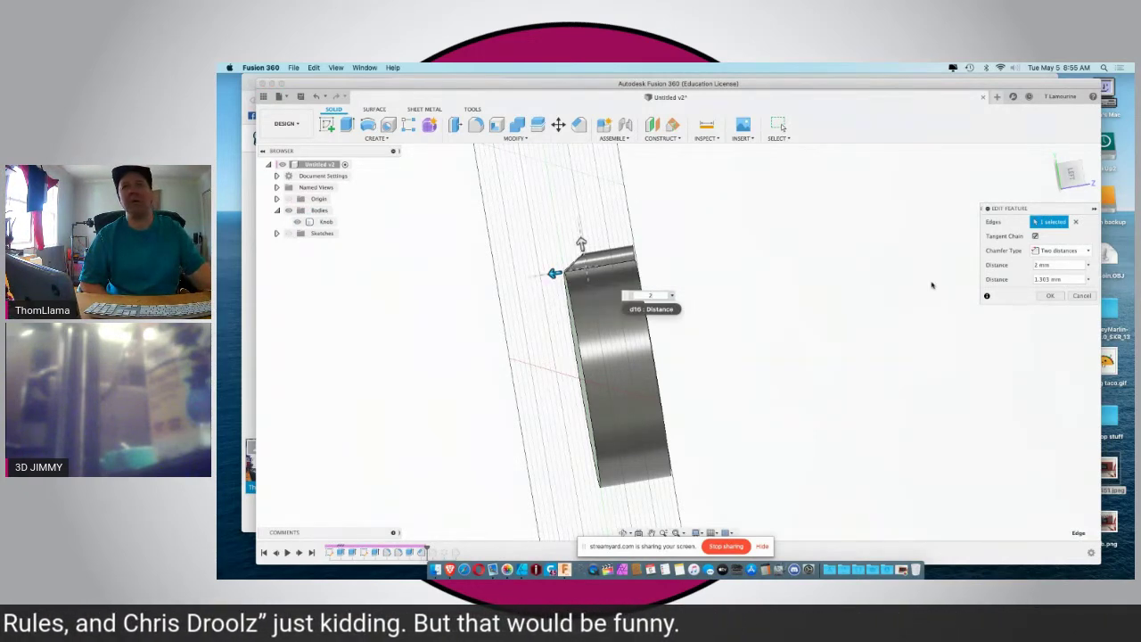
left_click(1050, 295)
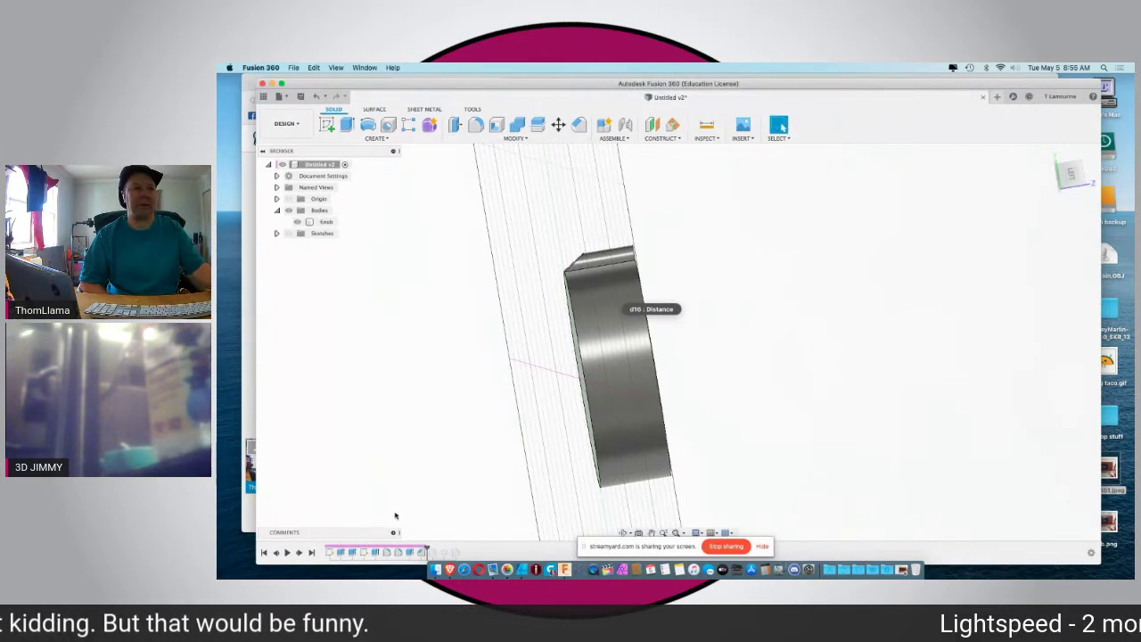
left_click(311, 553)
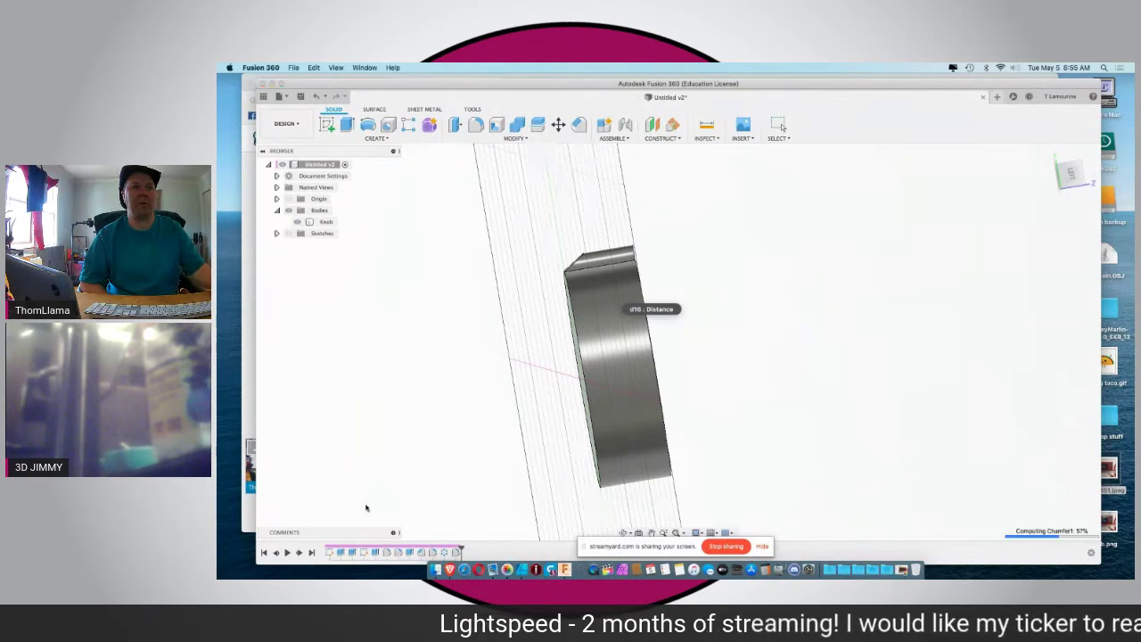
Step: Edit the extruded cut that forms the slot across the inner boss and set its distance to -2.75 mm
middle_click_drag(453, 431, 561, 287, "shift")
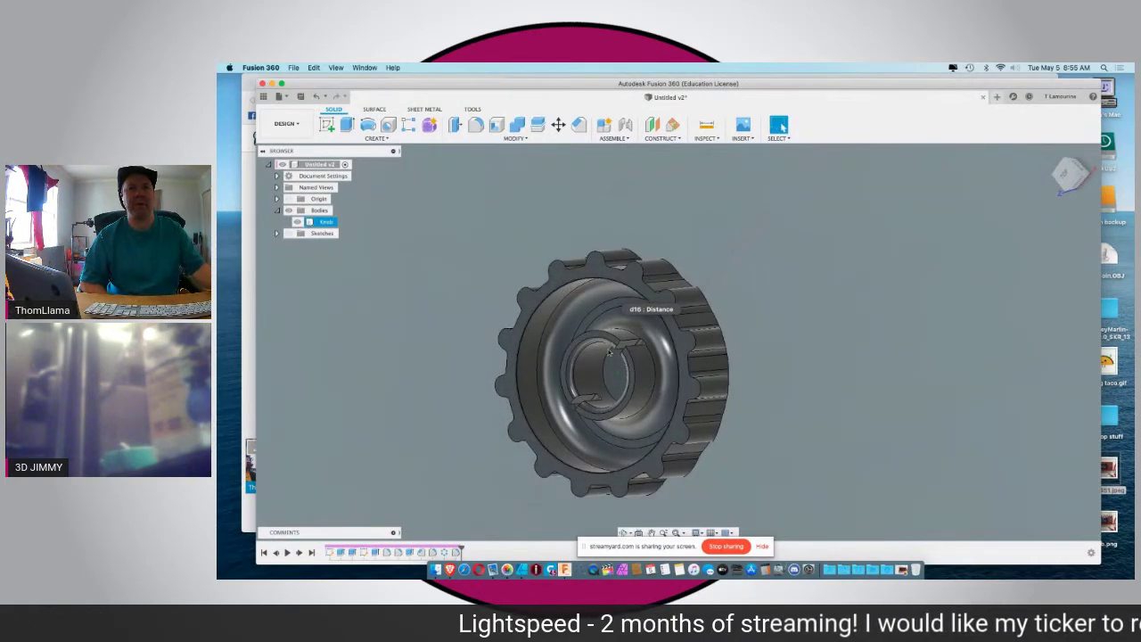
right_click(374, 552)
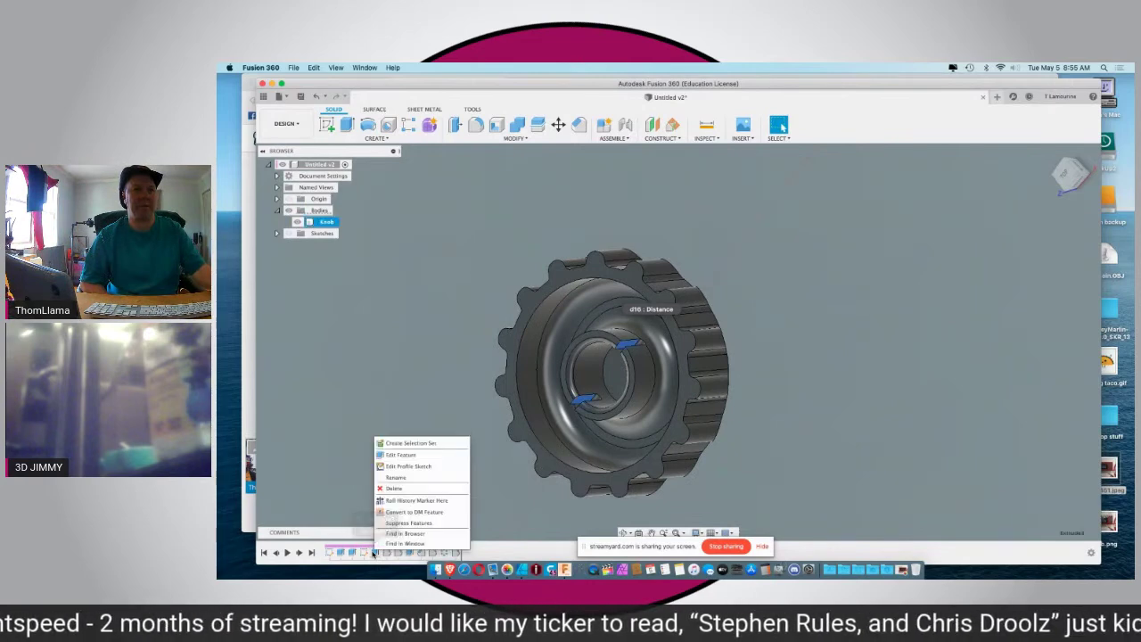
left_click(387, 456)
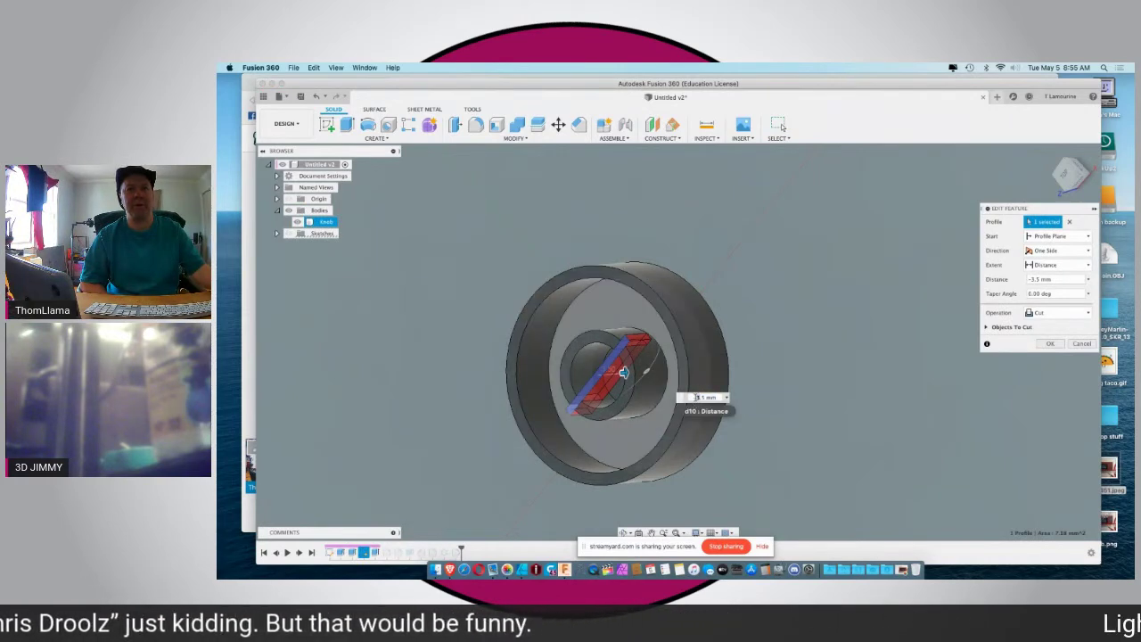
type("-3")
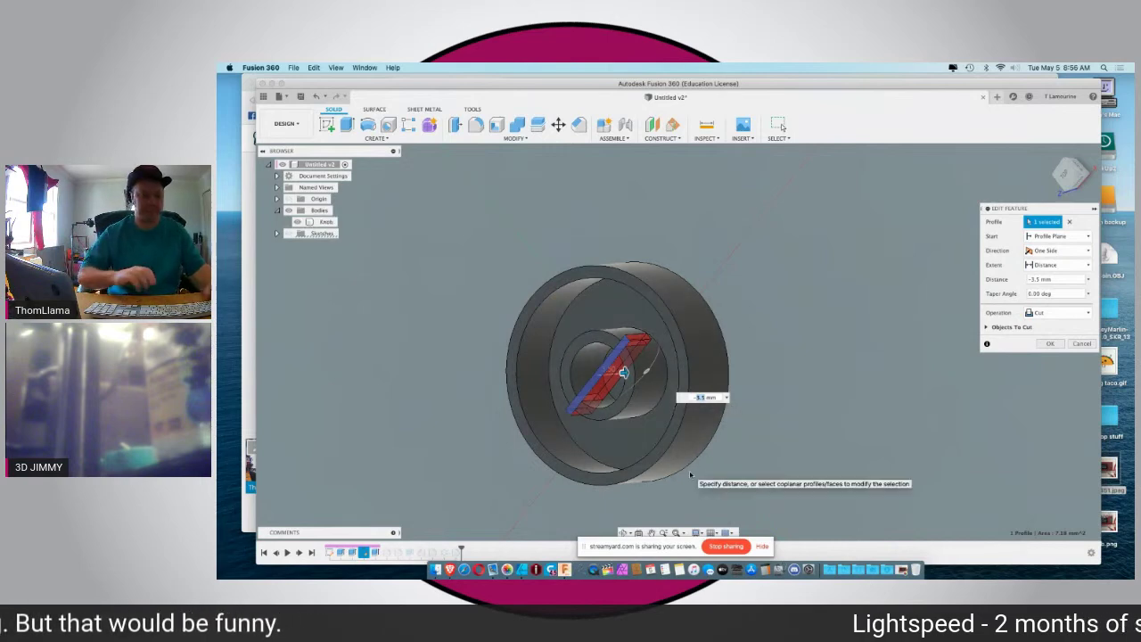
type(".75")
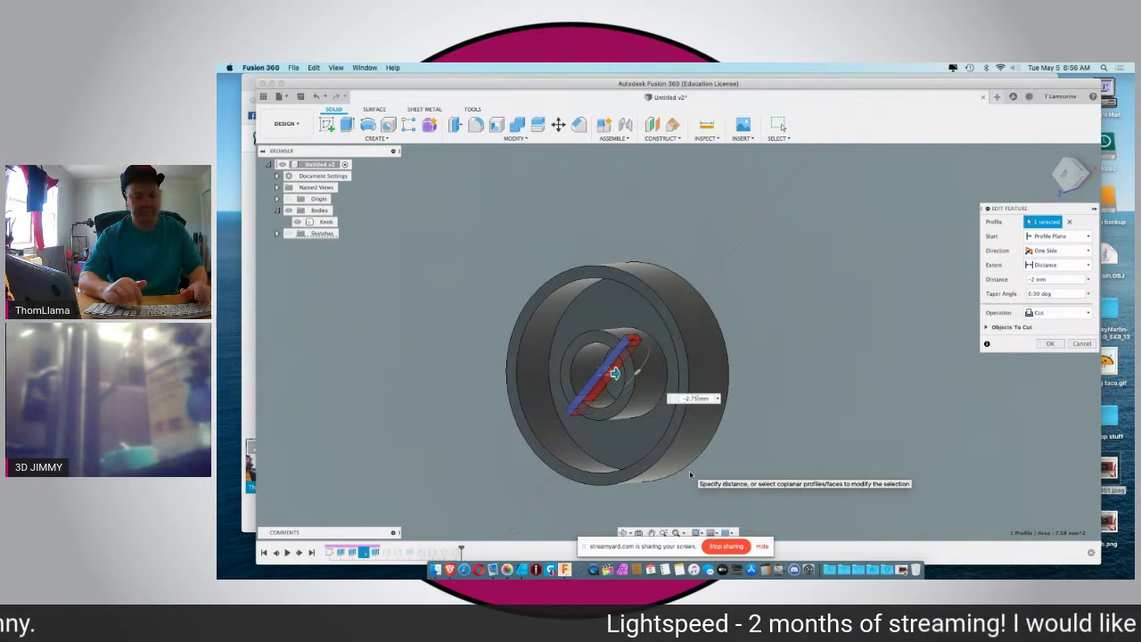
key("Return")
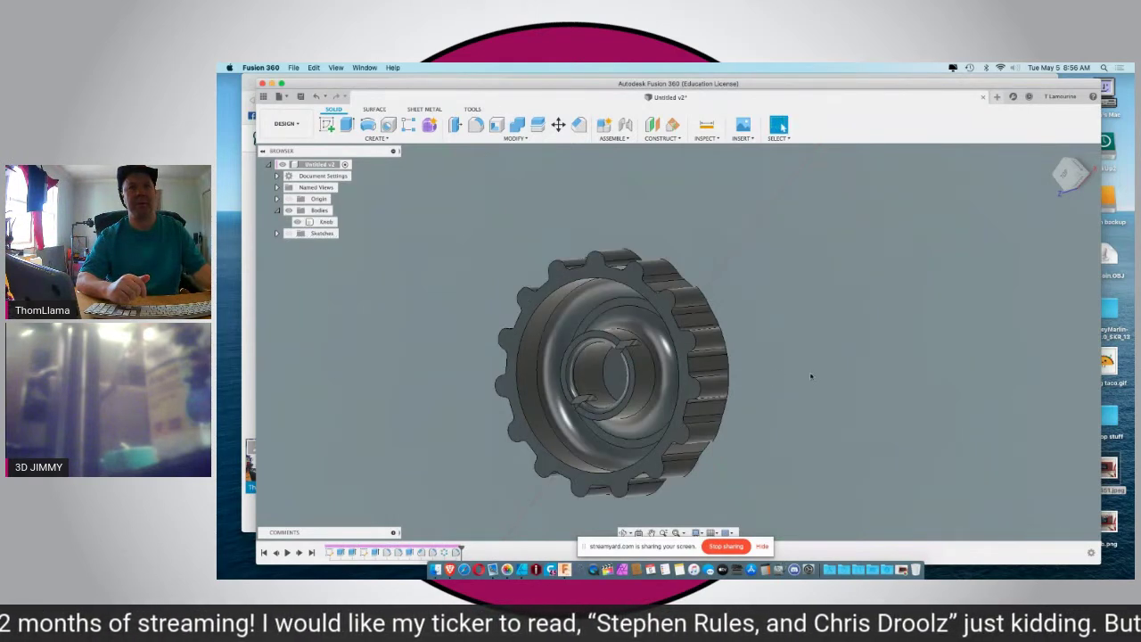
Step: Save the edited knob design as a new version
middle_click_drag(713, 397, 847, 377, "shift")
key("super+s")
key("Return")
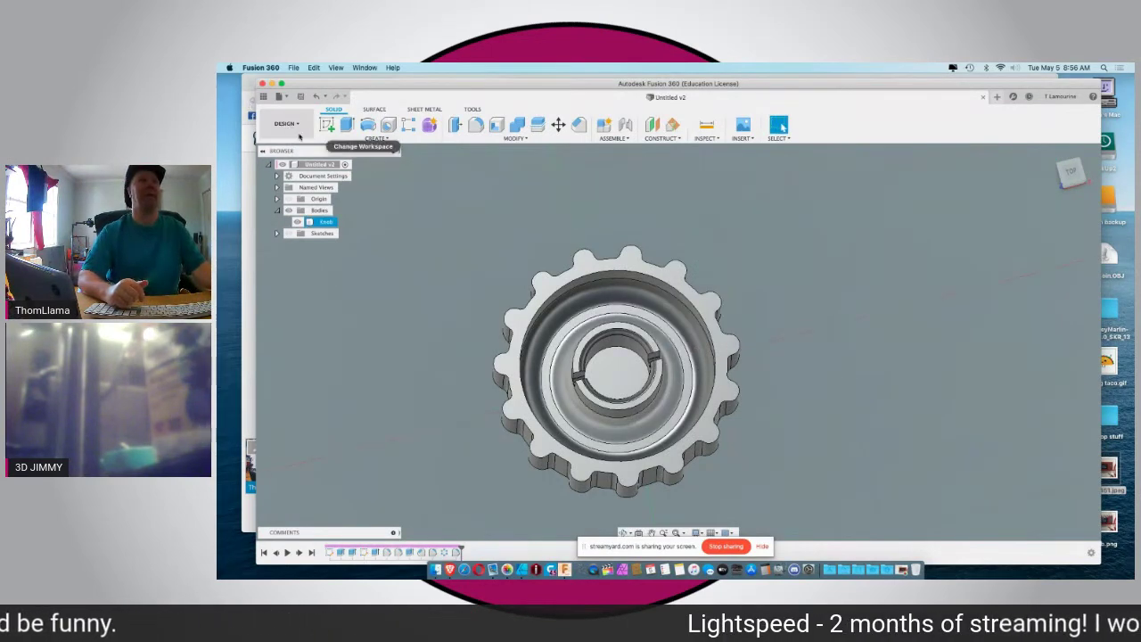
Step: Export the Knob body as a binary STL with high refinement, named Knob, to the Desktop
right_click(323, 222)
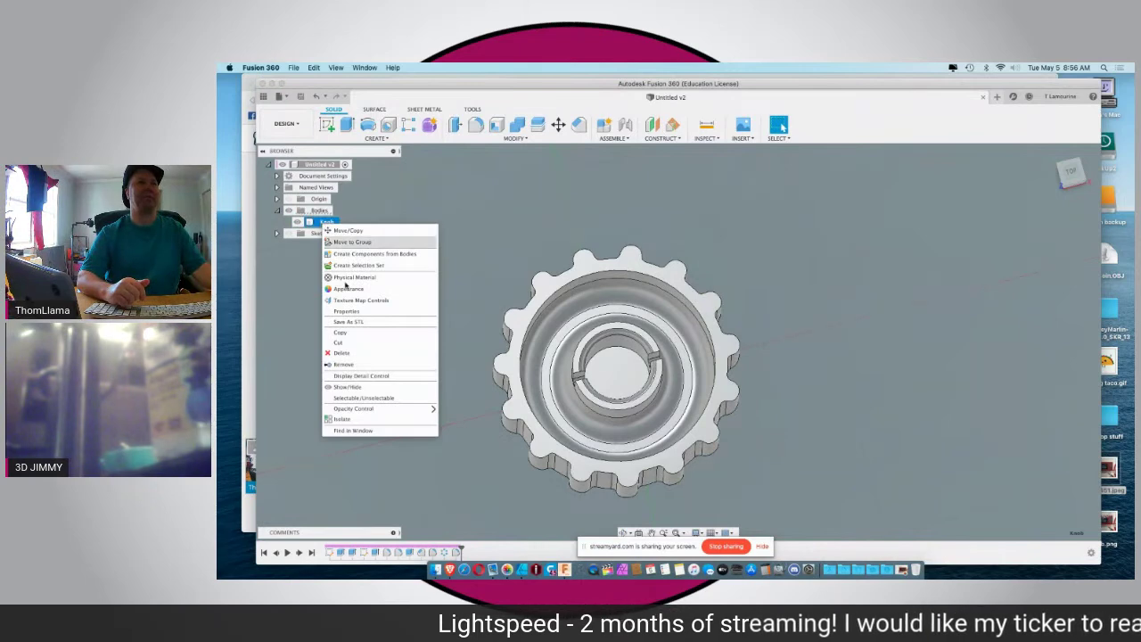
left_click(360, 324)
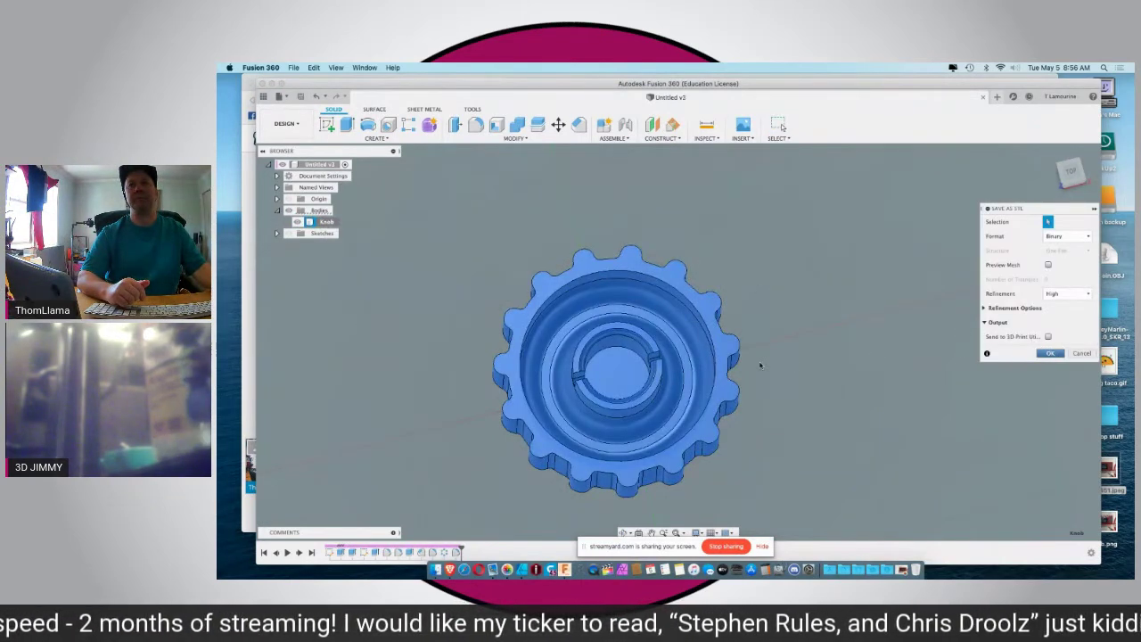
key("Return")
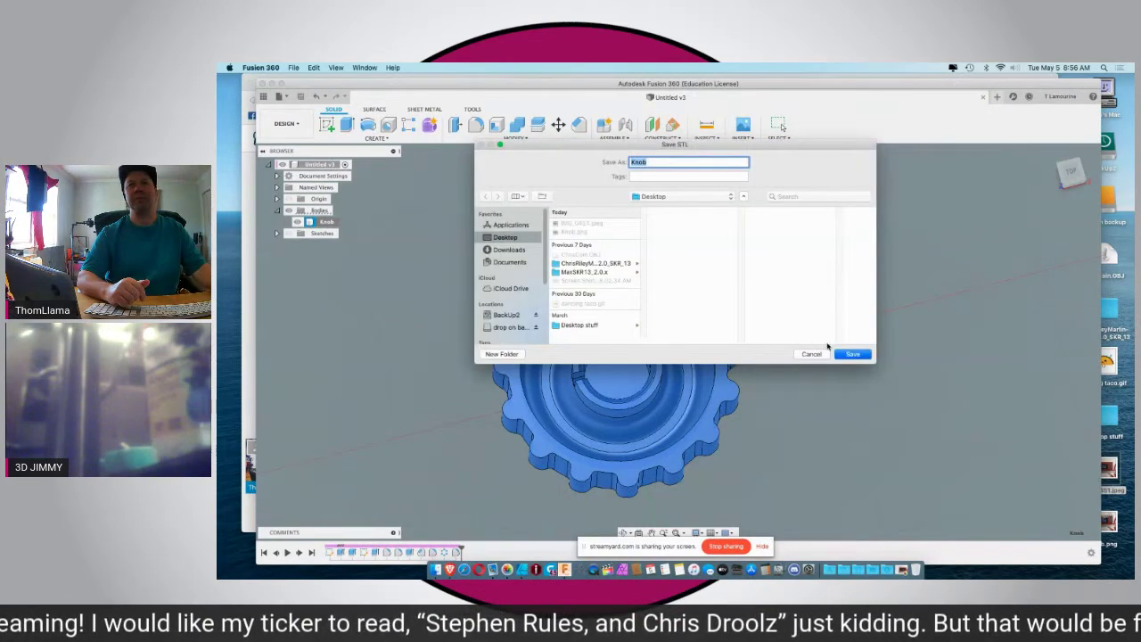
left_click(851, 354)
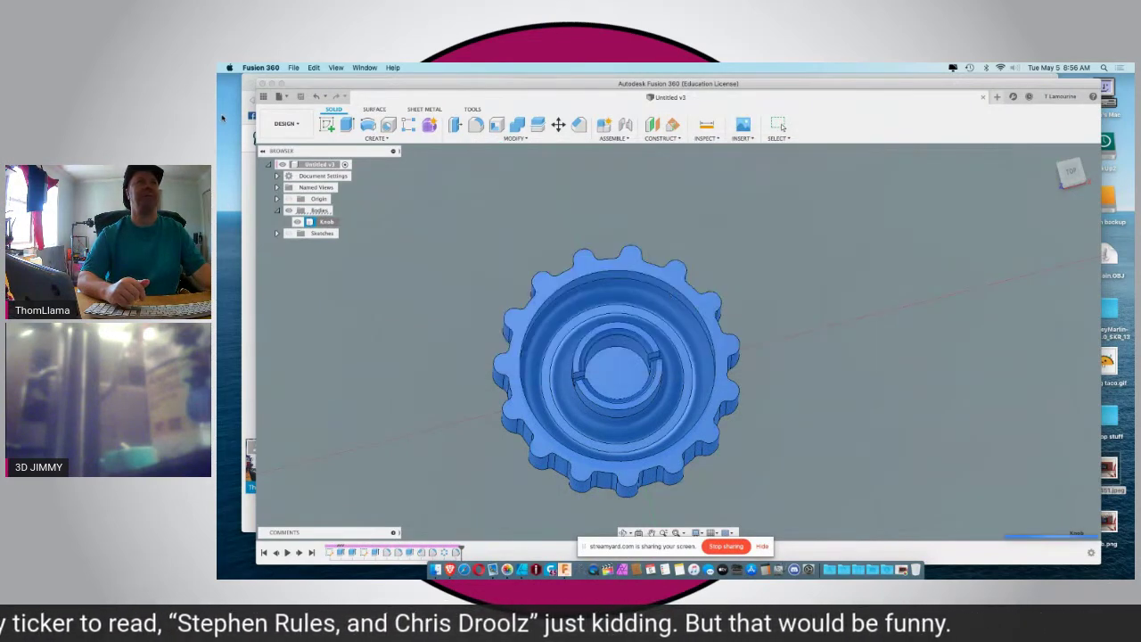
Step: Switch to ideaMaker, set the current printer type to Max and import Knob.stl from the Desktop
left_click(272, 84)
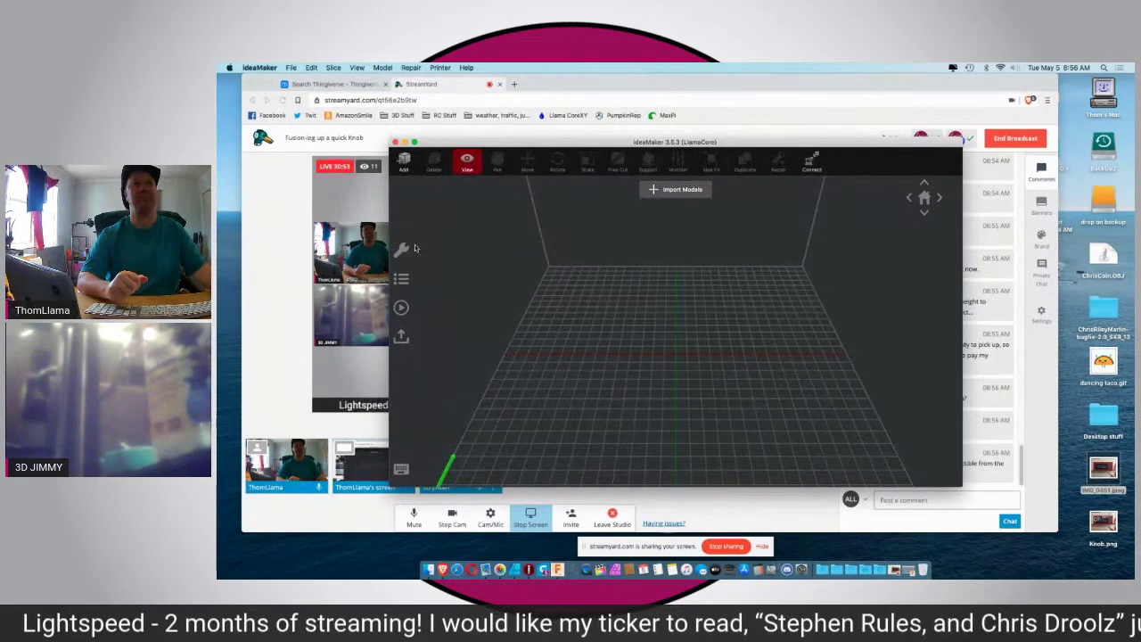
left_click(451, 67)
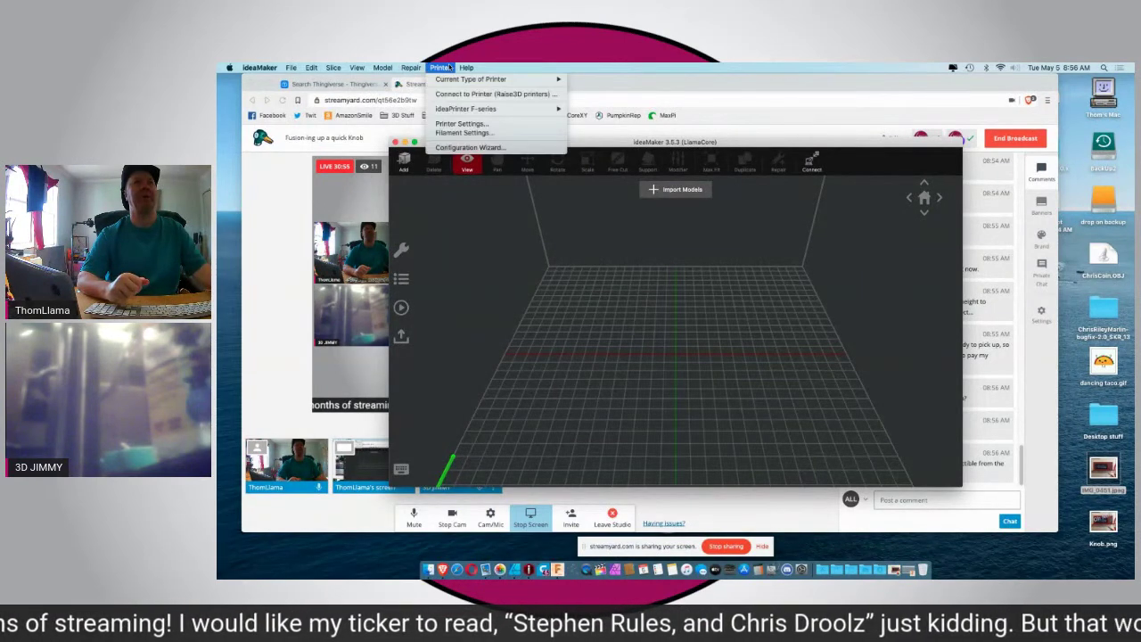
mouse_move(464, 79)
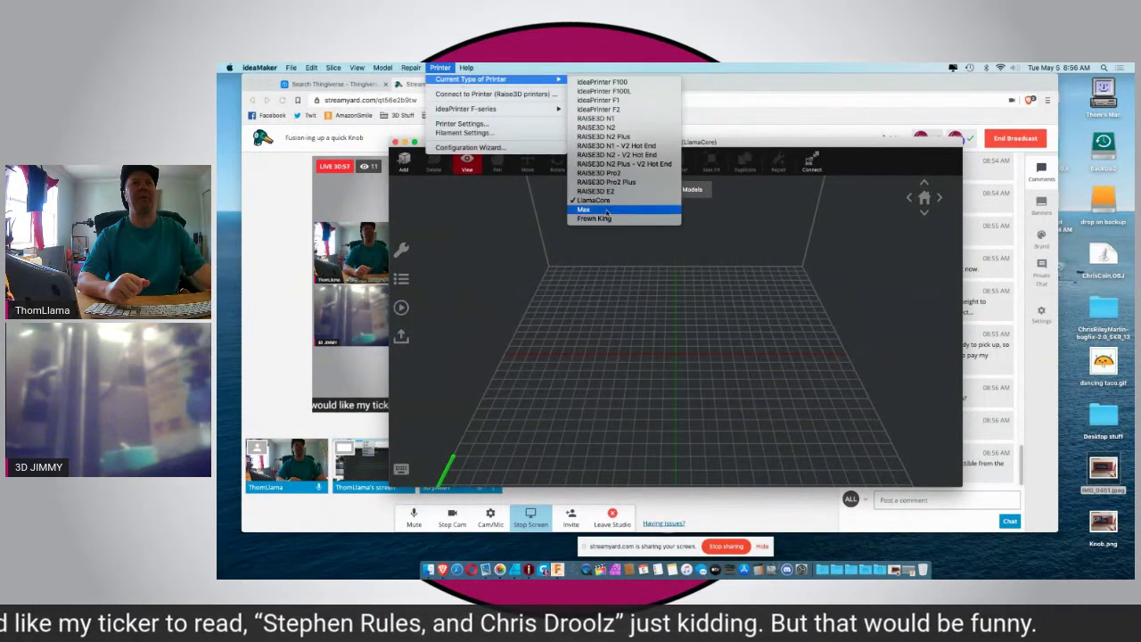
left_click(585, 210)
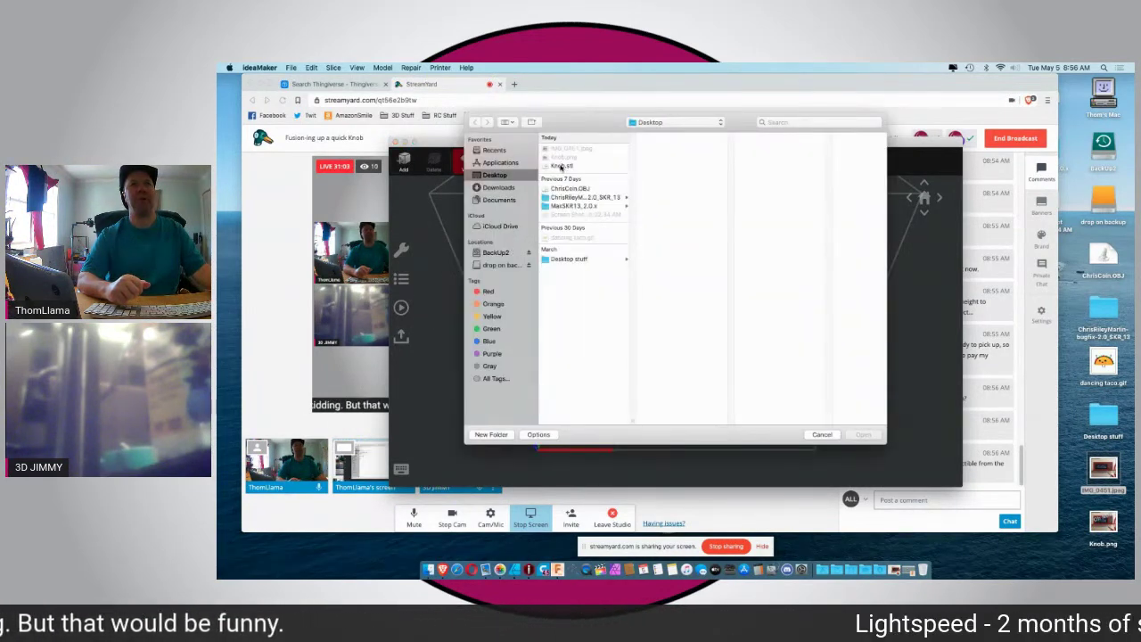
left_click(561, 167)
left_click(859, 435)
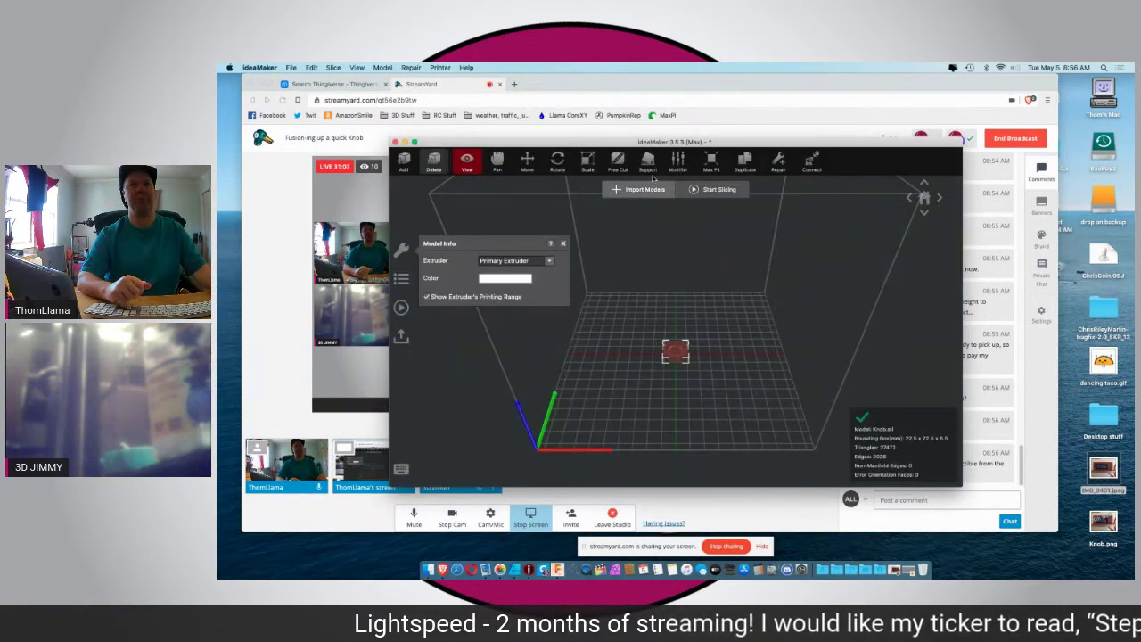
Step: Start slicing, open the MaxBasePLA template for editing and set its layer height to 0.12 mm
left_click(713, 189)
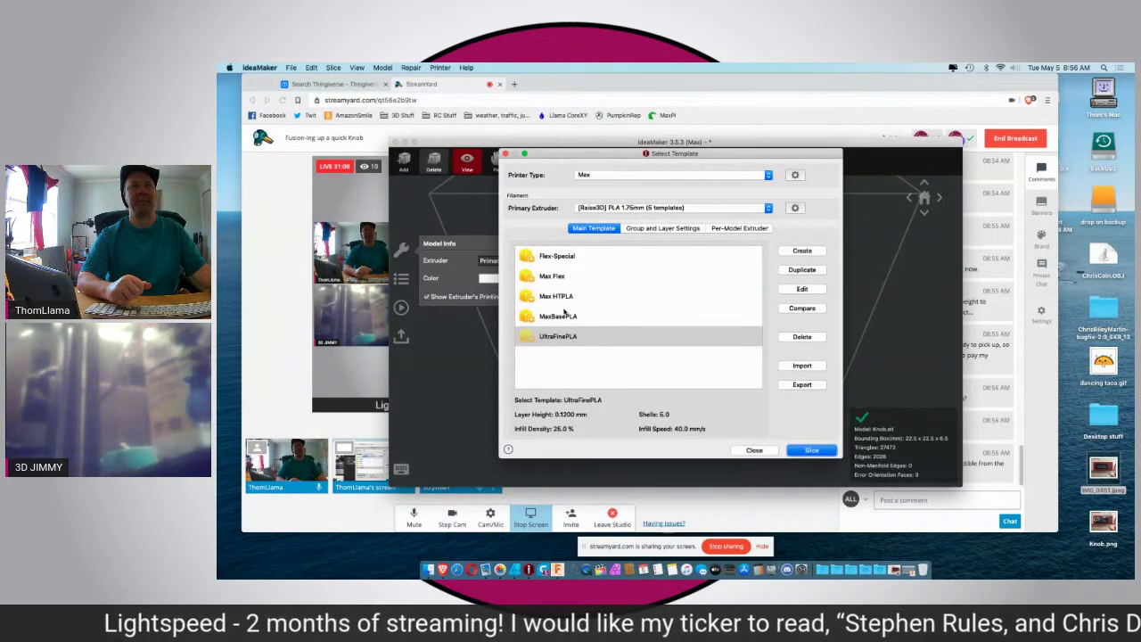
left_click(553, 299)
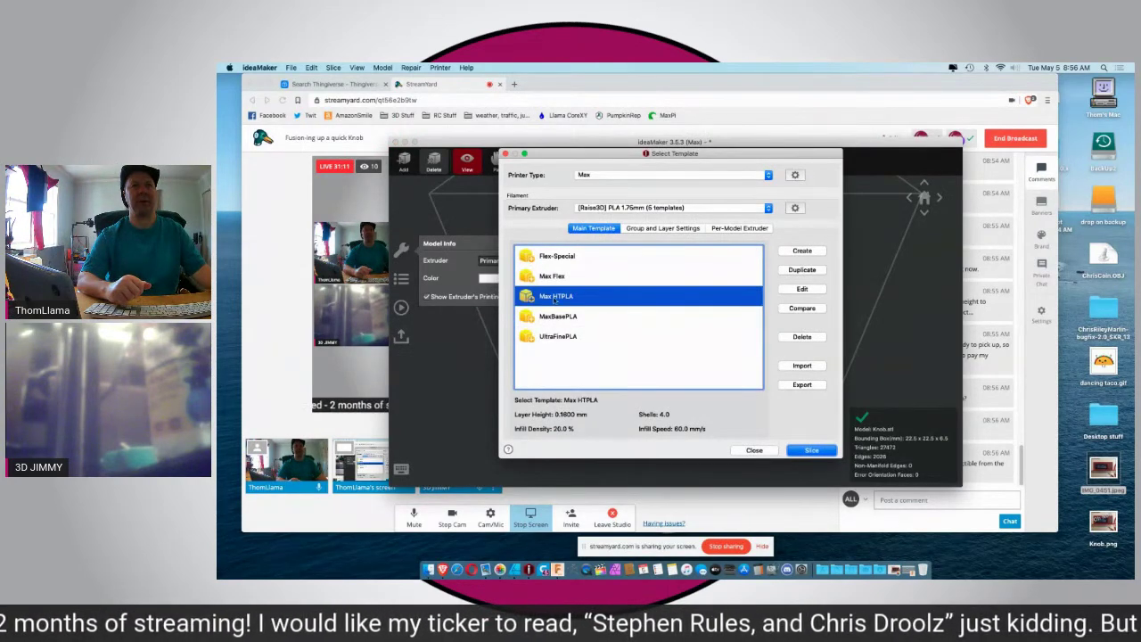
left_click(553, 317)
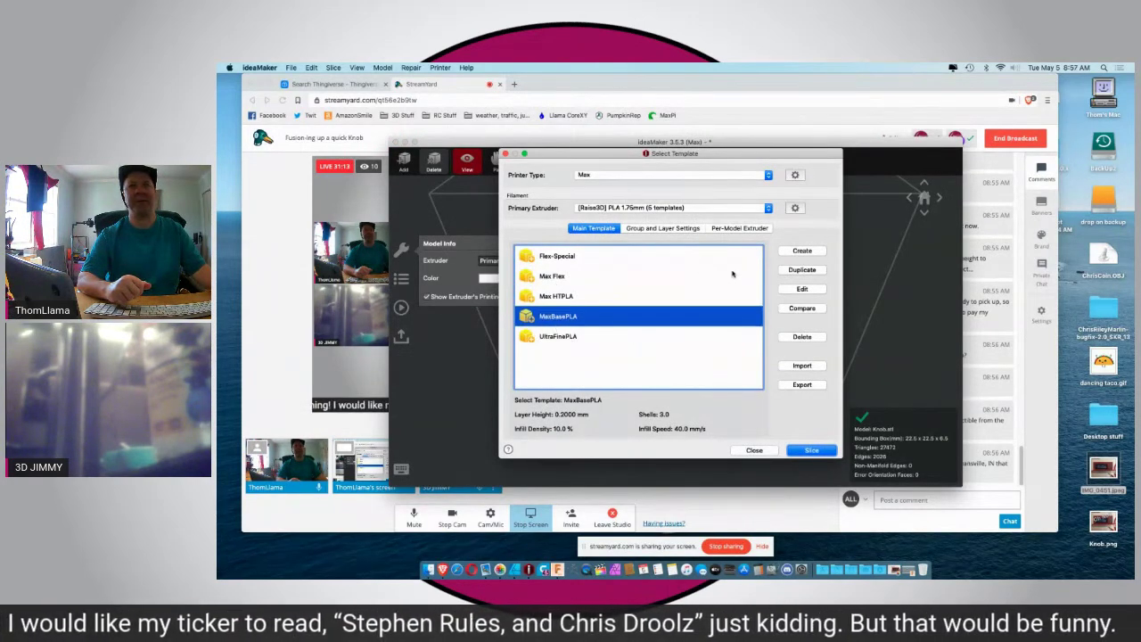
left_click(794, 289)
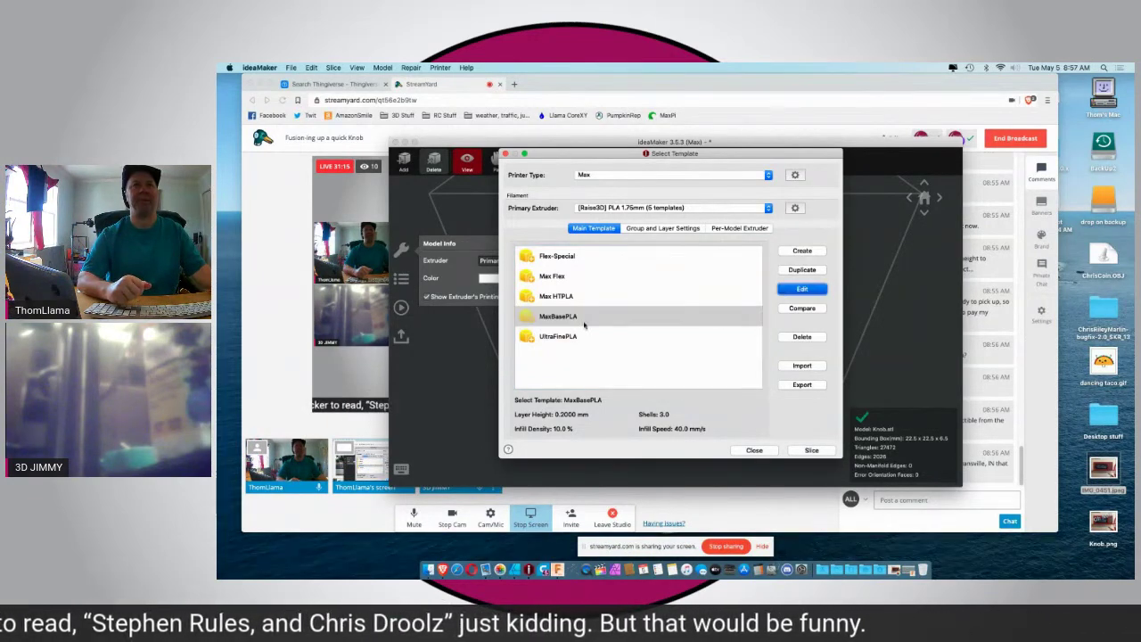
double_click(584, 326)
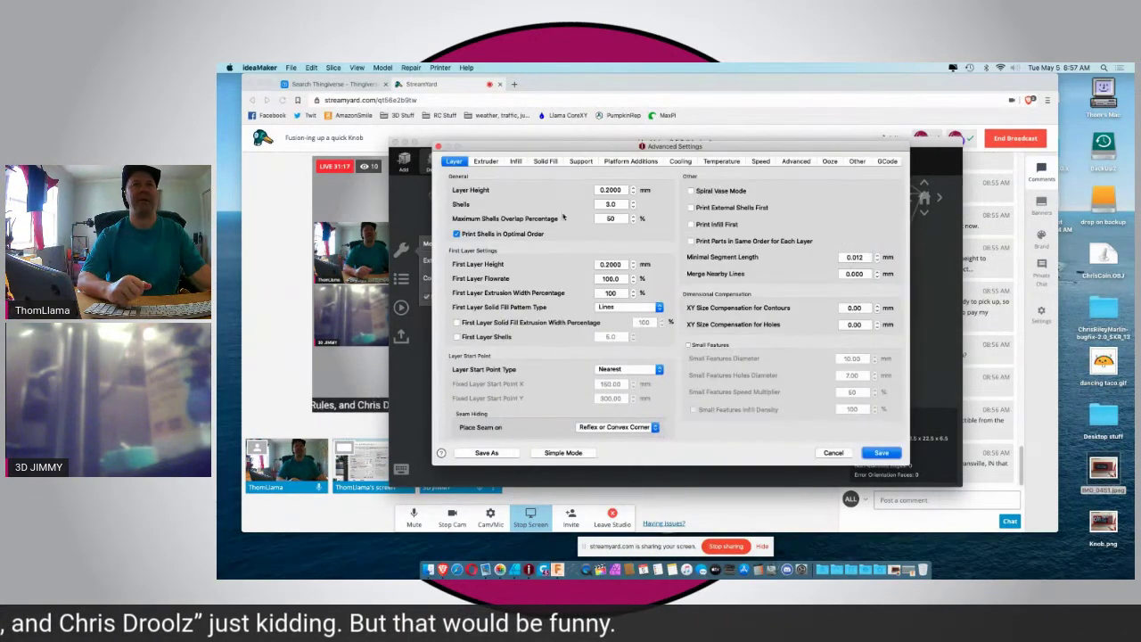
left_click(605, 189)
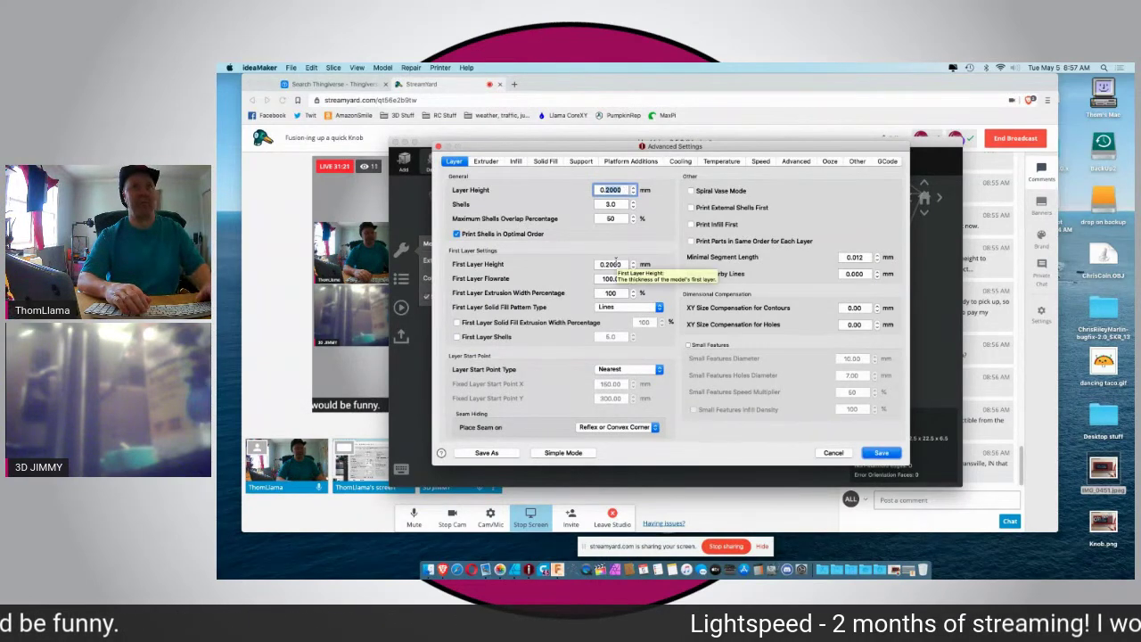
type("0.12")
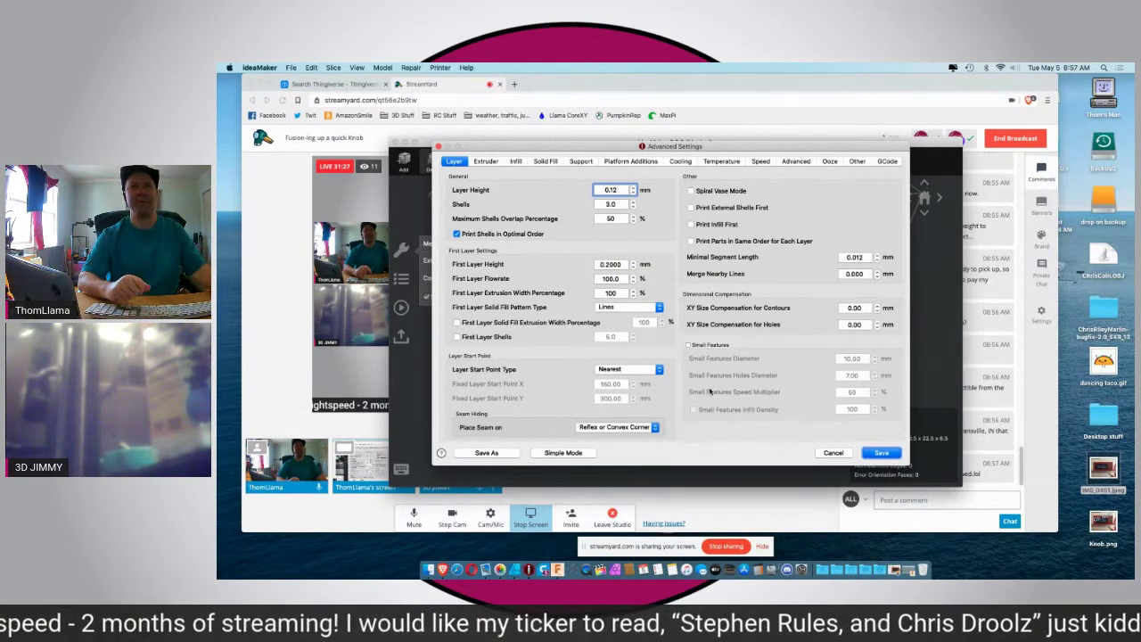
Step: Set the primary extruder's extrusion width to 0.41 mm and check the template's infill settings
left_click(485, 161)
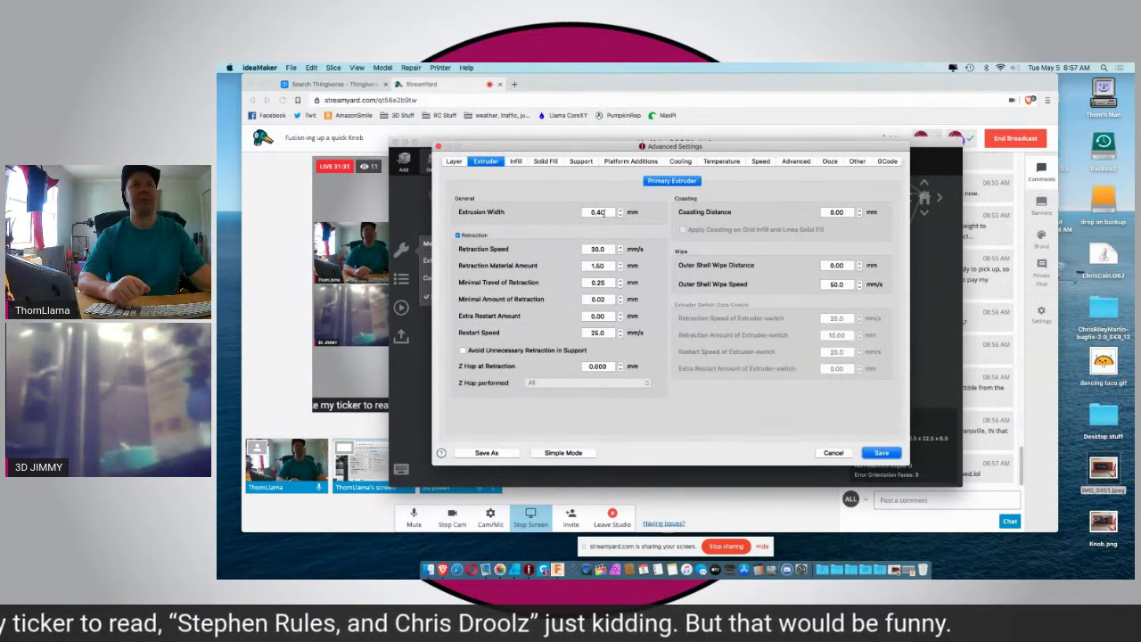
left_click_drag(604, 213, 518, 300)
type("0.41")
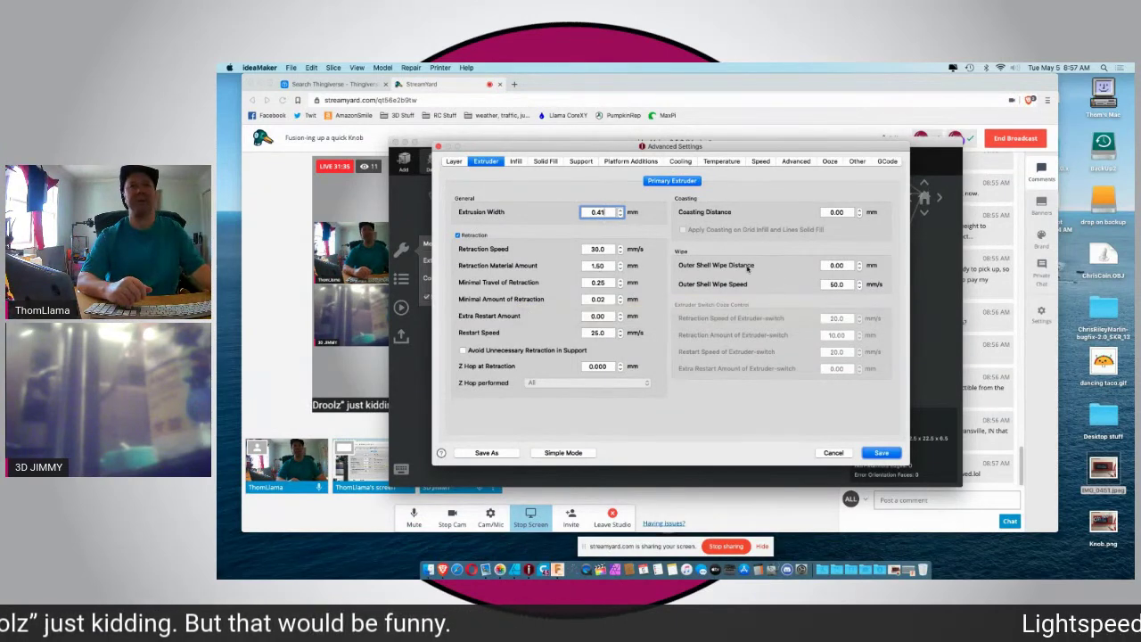
left_click(515, 161)
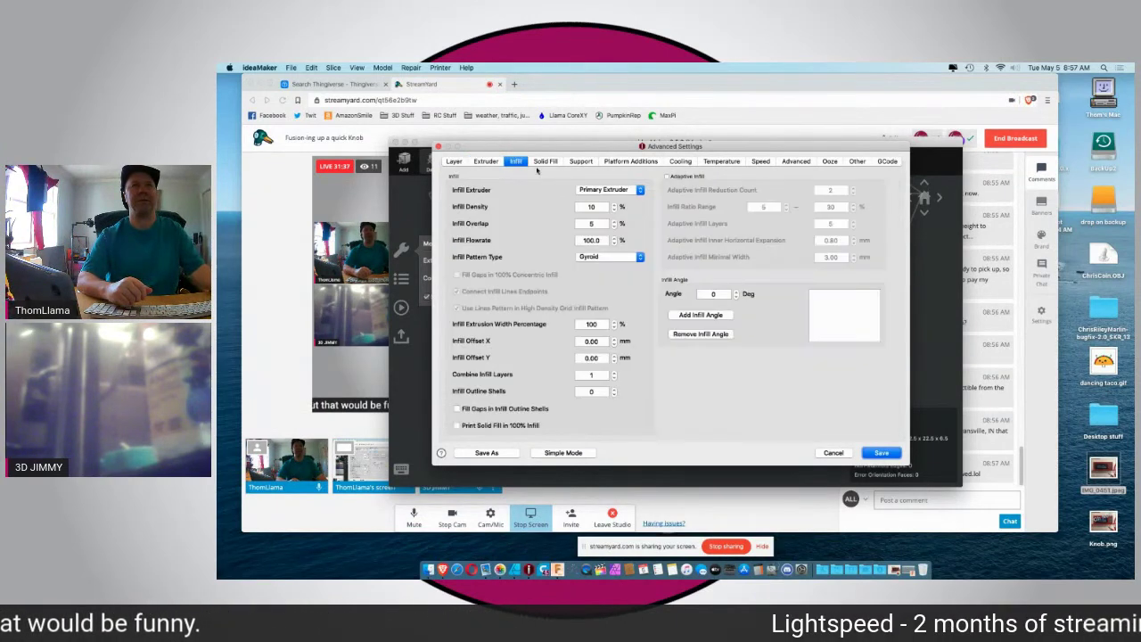
left_click(485, 161)
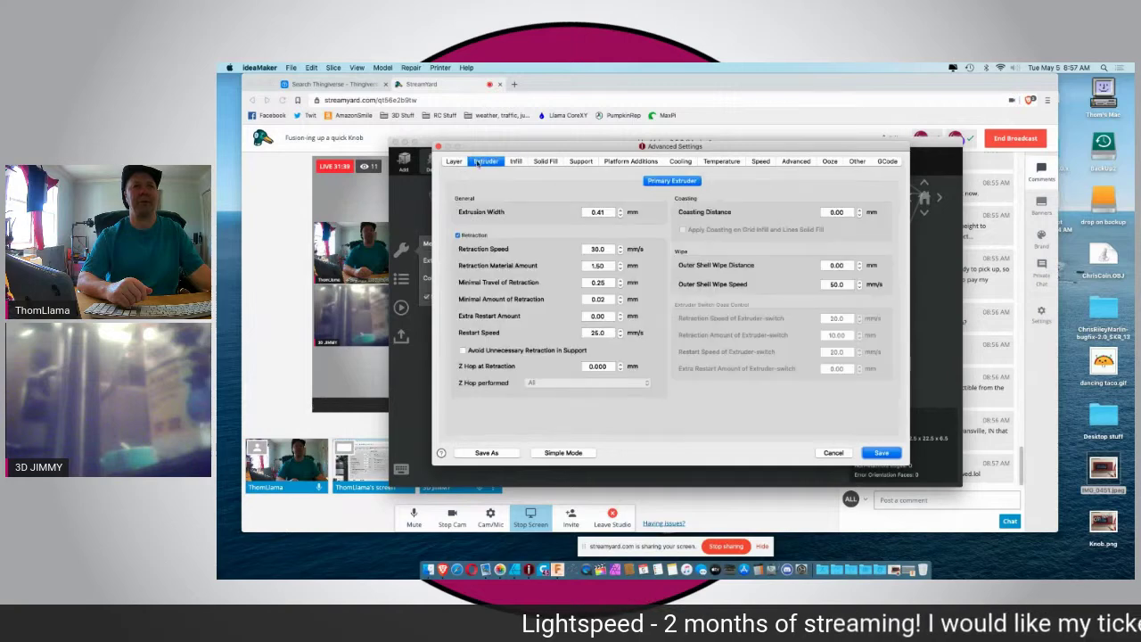
left_click(515, 161)
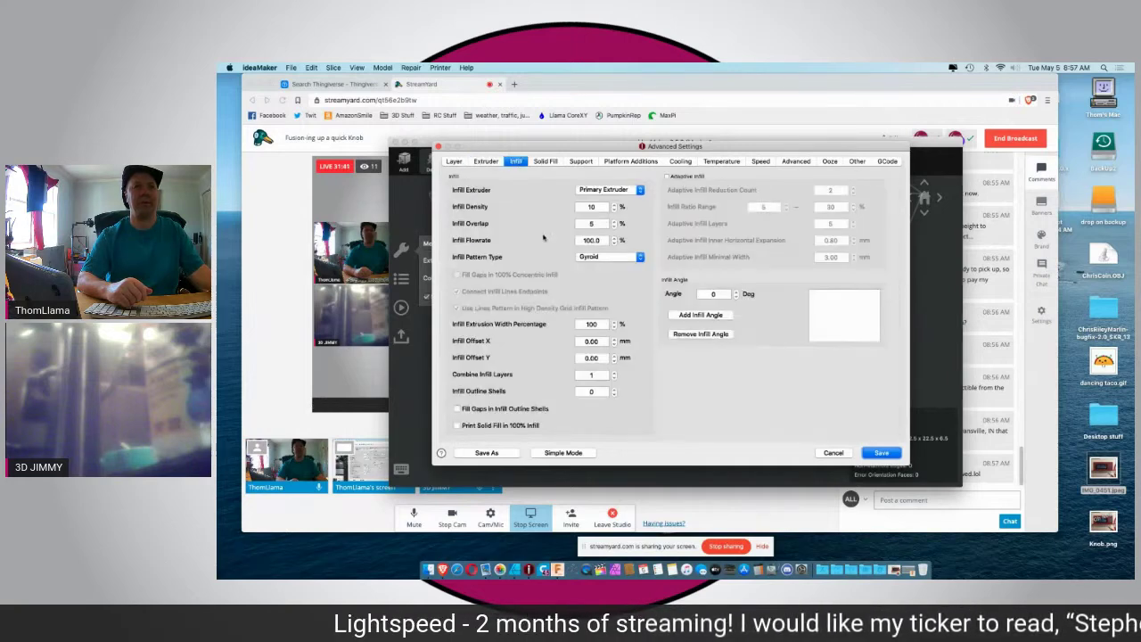
Step: Set the layer start point type to Fixed, with the fixed start point X at 145 mm
left_click(455, 161)
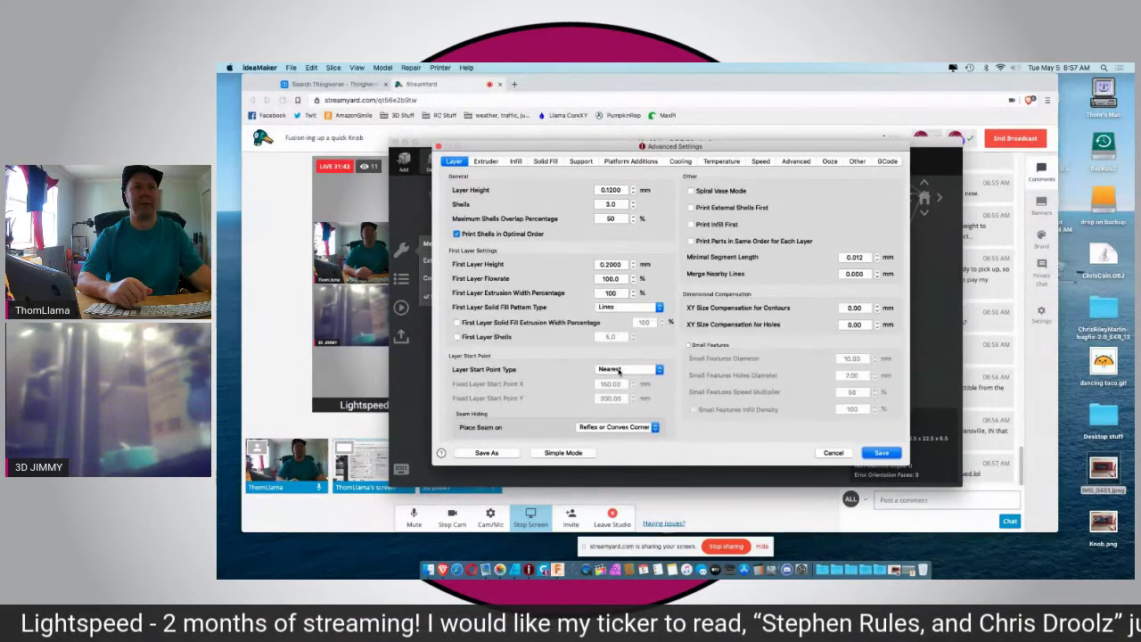
left_click(620, 371)
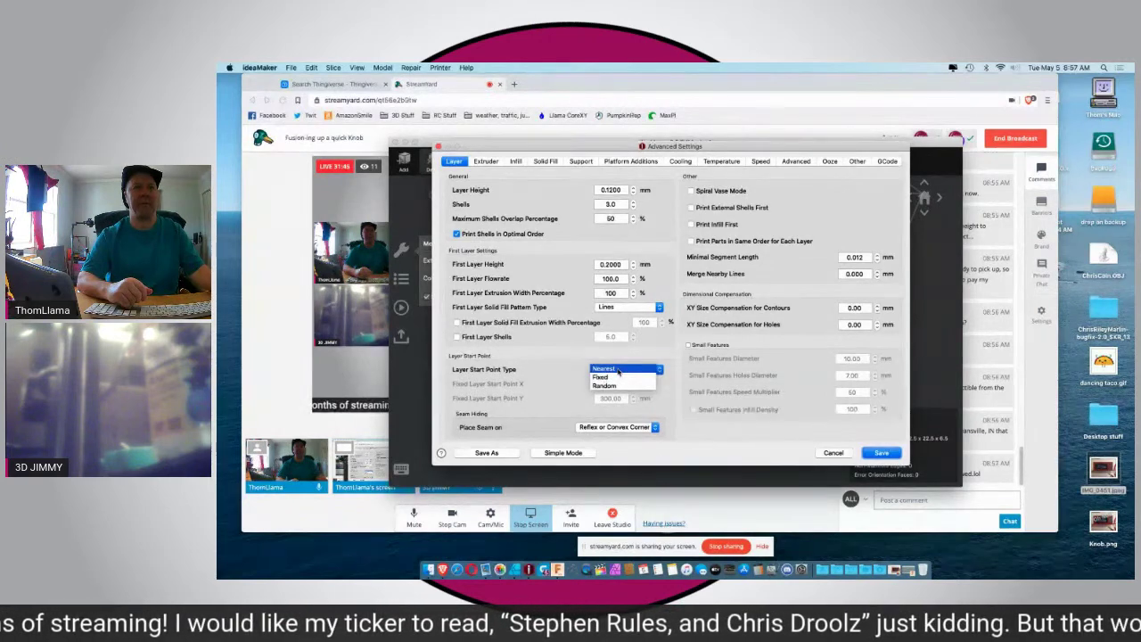
left_click(609, 377)
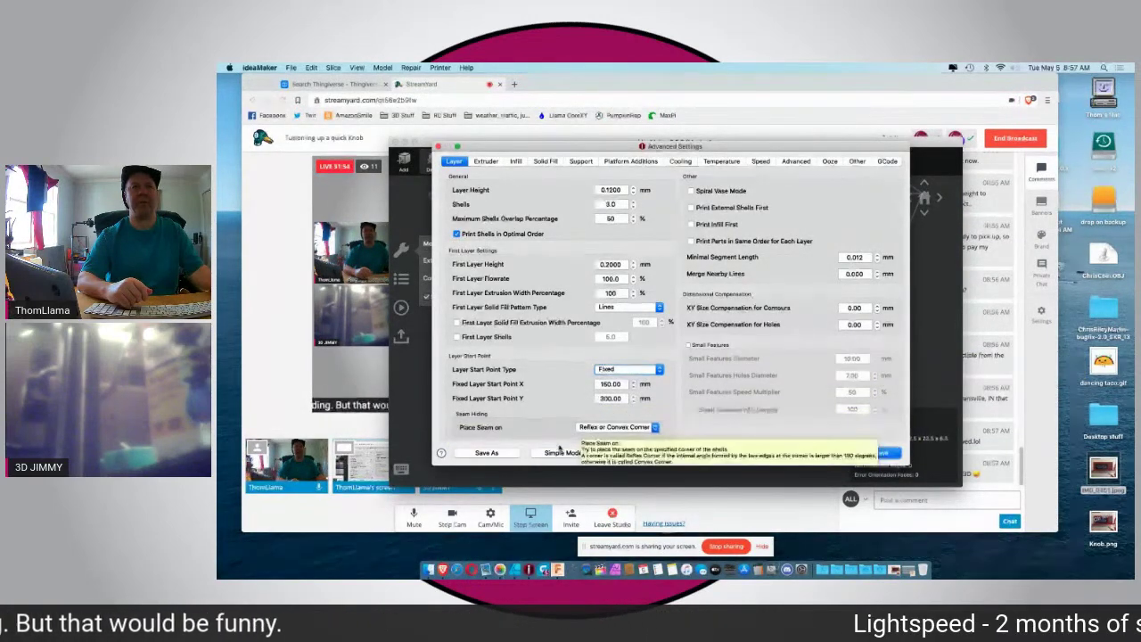
left_click(605, 383)
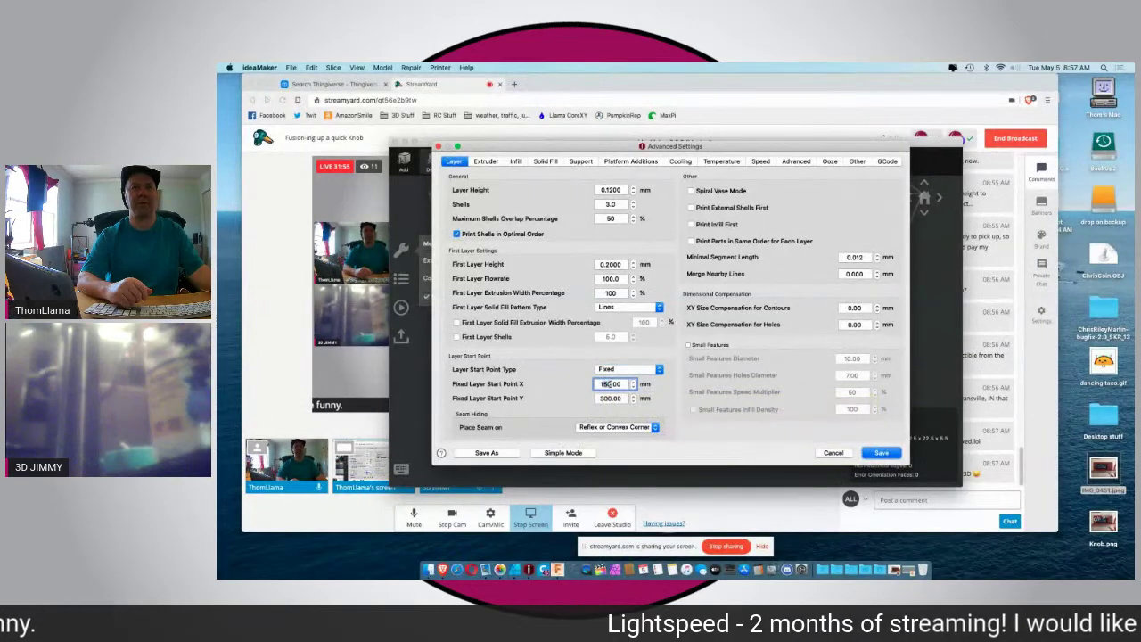
key("BackSpace")
key("BackSpace")
type("45")
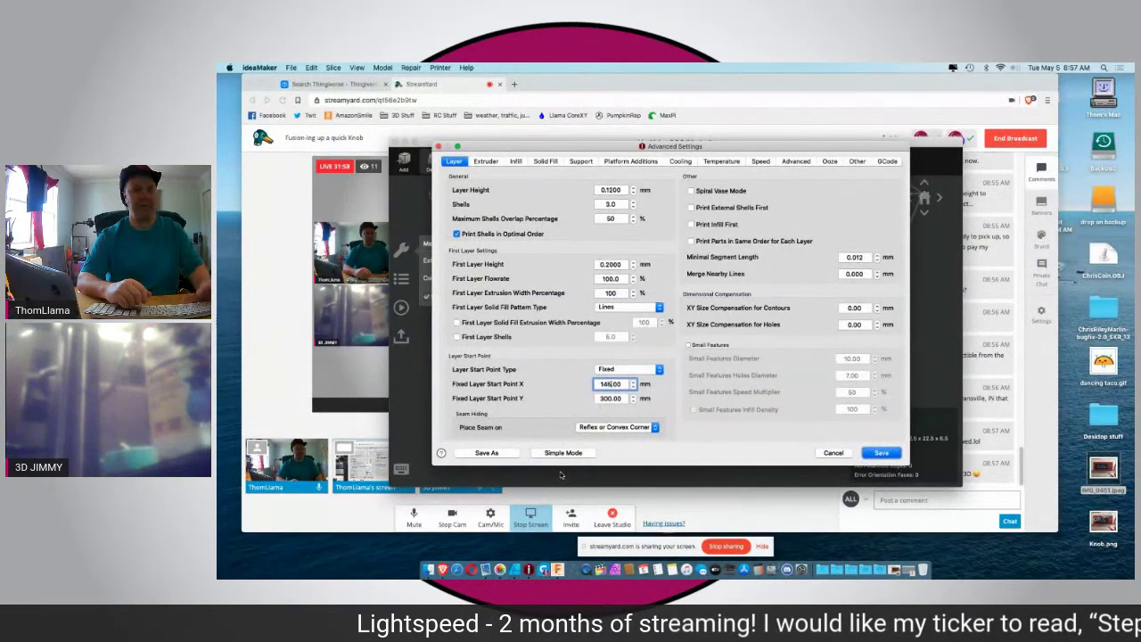
Step: Check the support, platform addition, cooling, temperature and speed settings, save the MaxBasePLA template and slice the knob
left_click(579, 163)
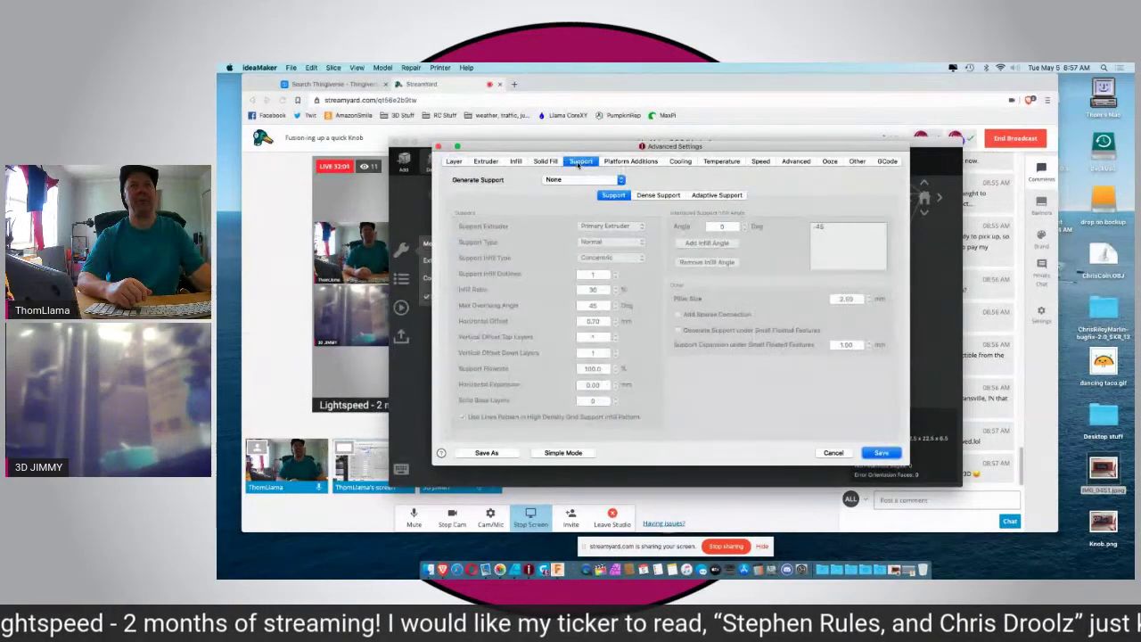
left_click(628, 162)
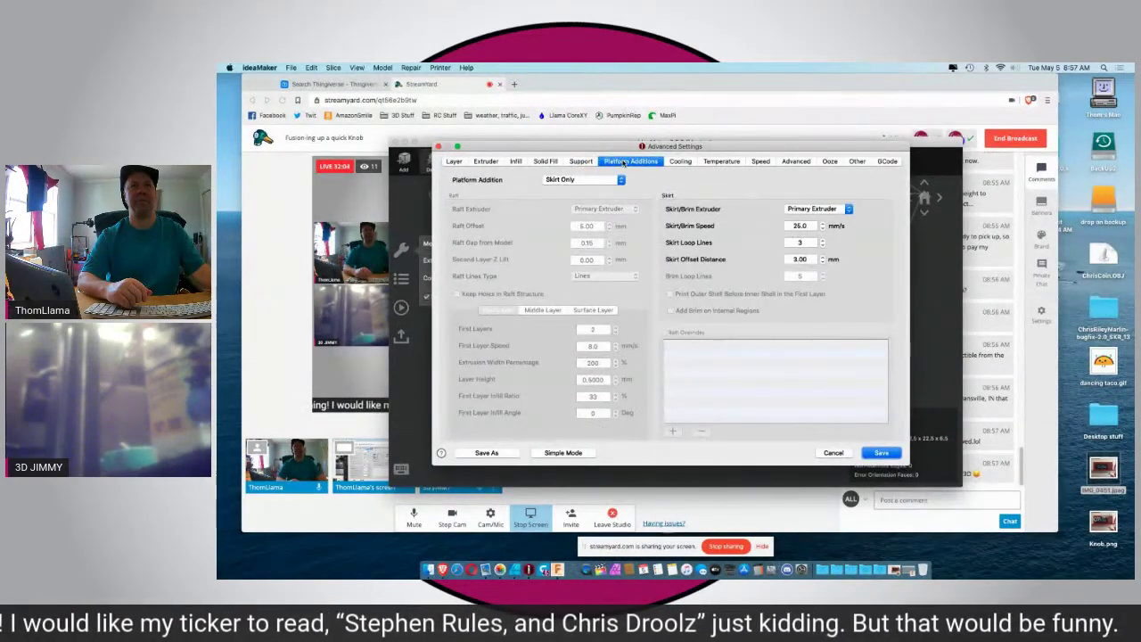
left_click(680, 162)
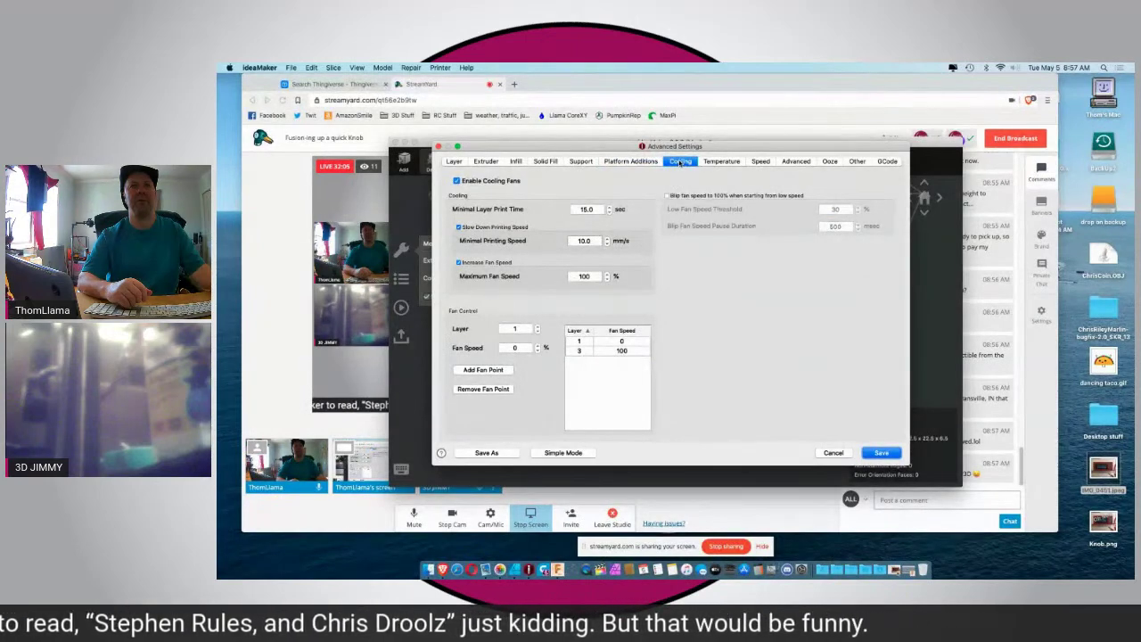
left_click(720, 161)
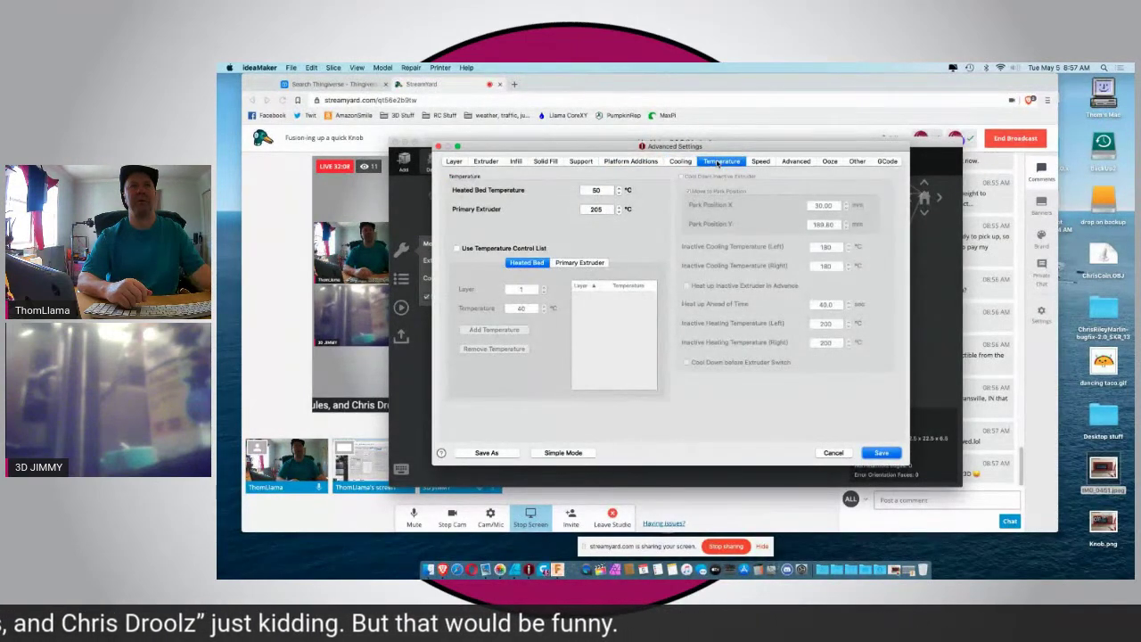
left_click(761, 162)
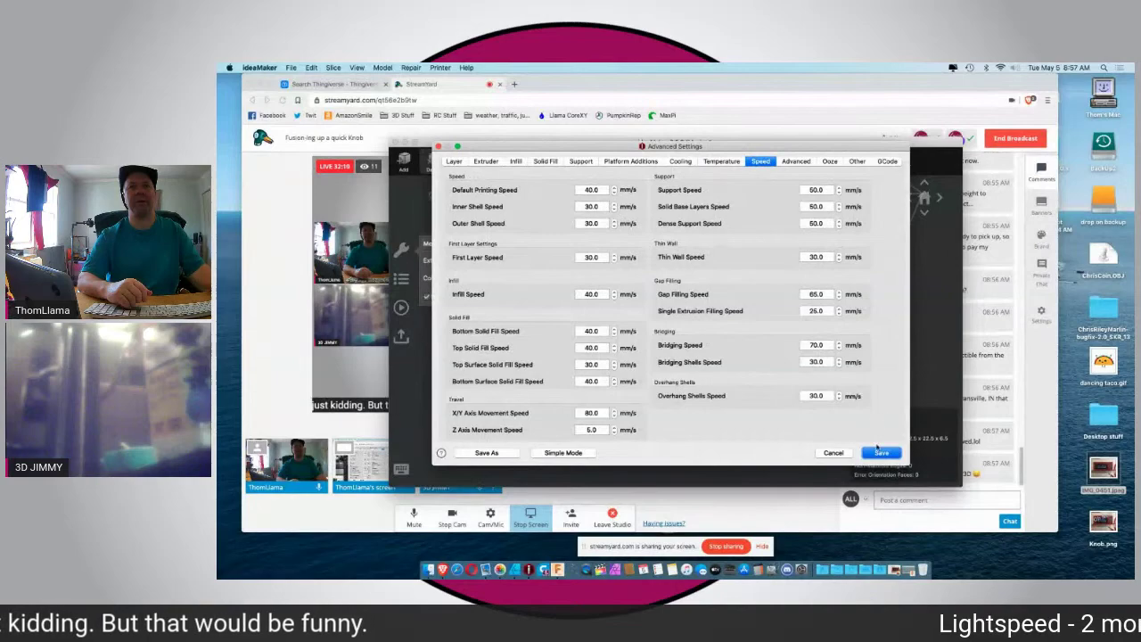
left_click(881, 452)
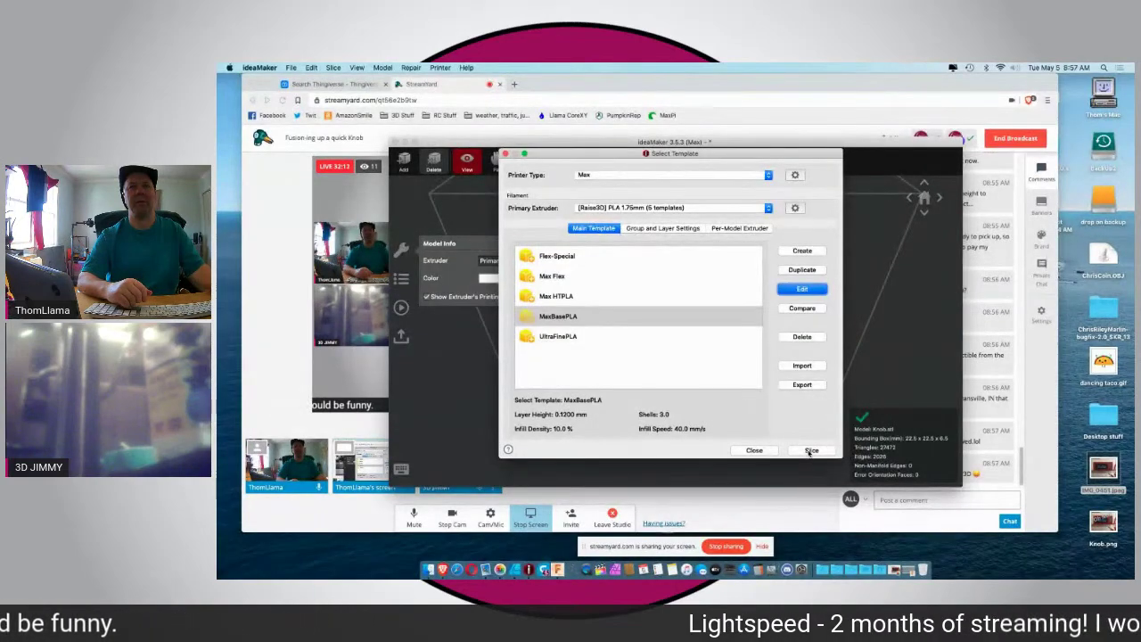
left_click(809, 450)
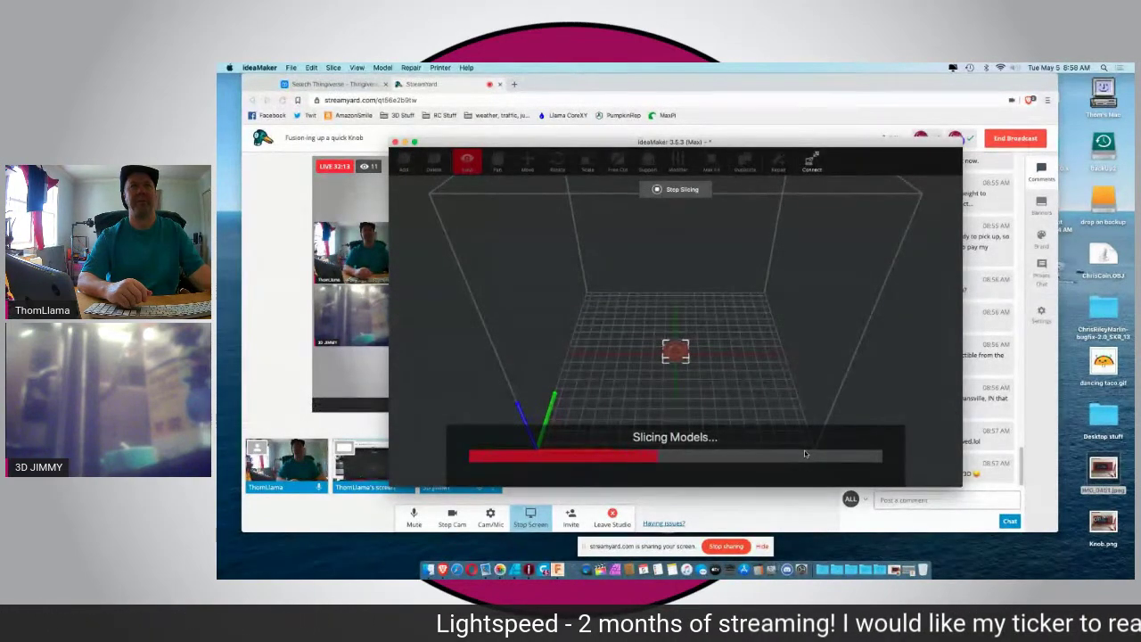
Step: Open the bookmarked MaxPi OctoPrint page in a new browser tab
left_click(513, 83)
left_click(664, 115)
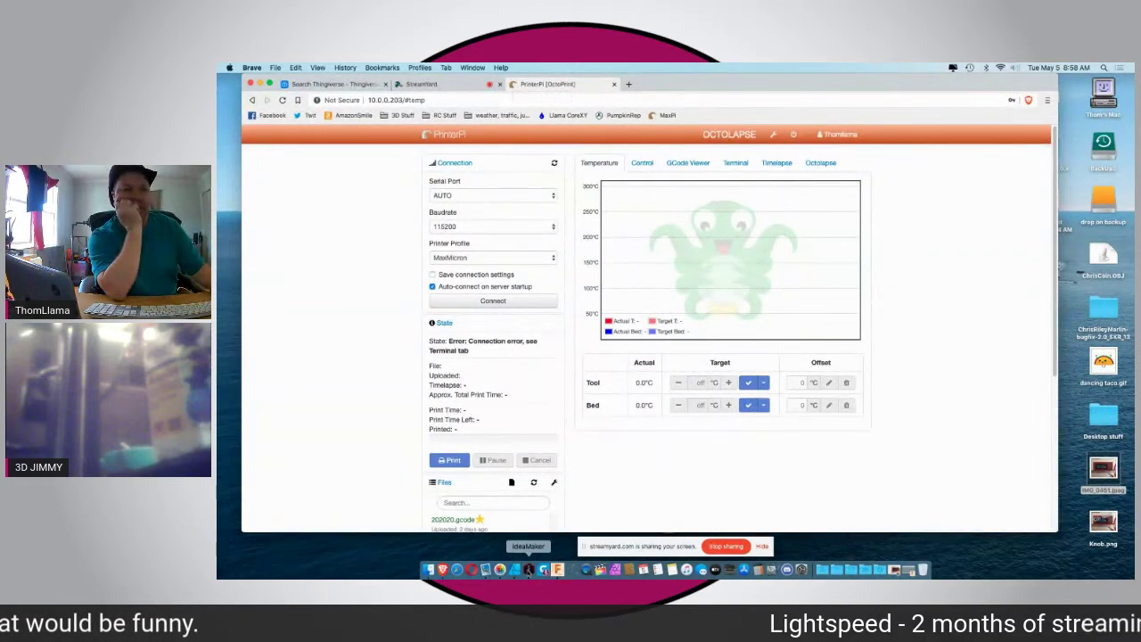
Step: Switch back to ideaMaker, export the sliced print file as Knob to the Desktop and close the print estimate
left_click(529, 569)
left_click(749, 359)
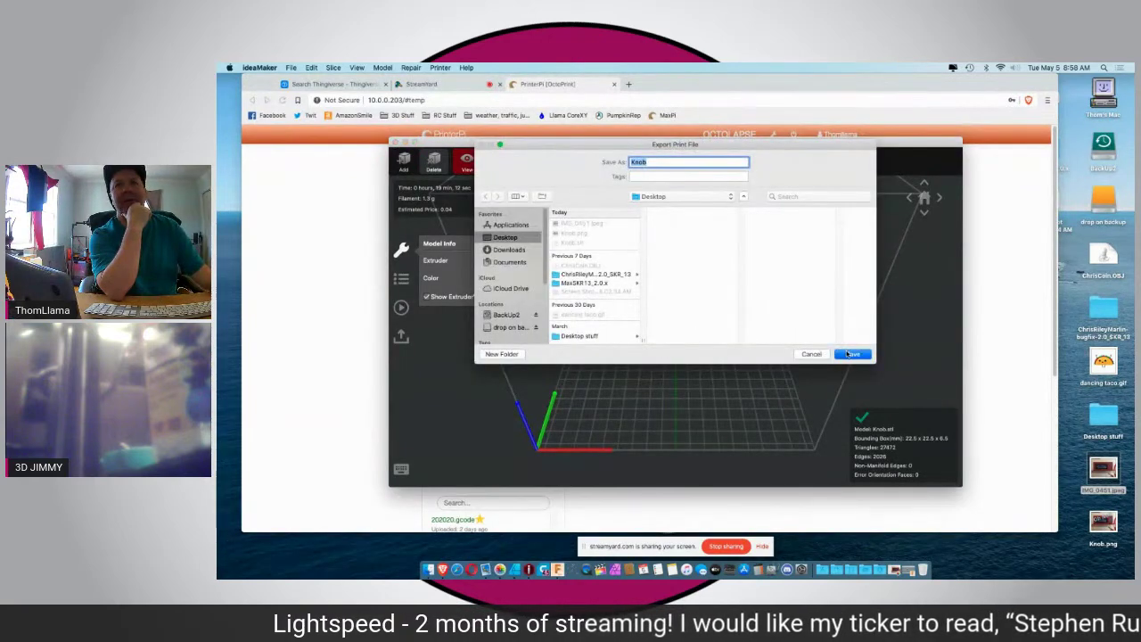
left_click(851, 354)
left_click(674, 324)
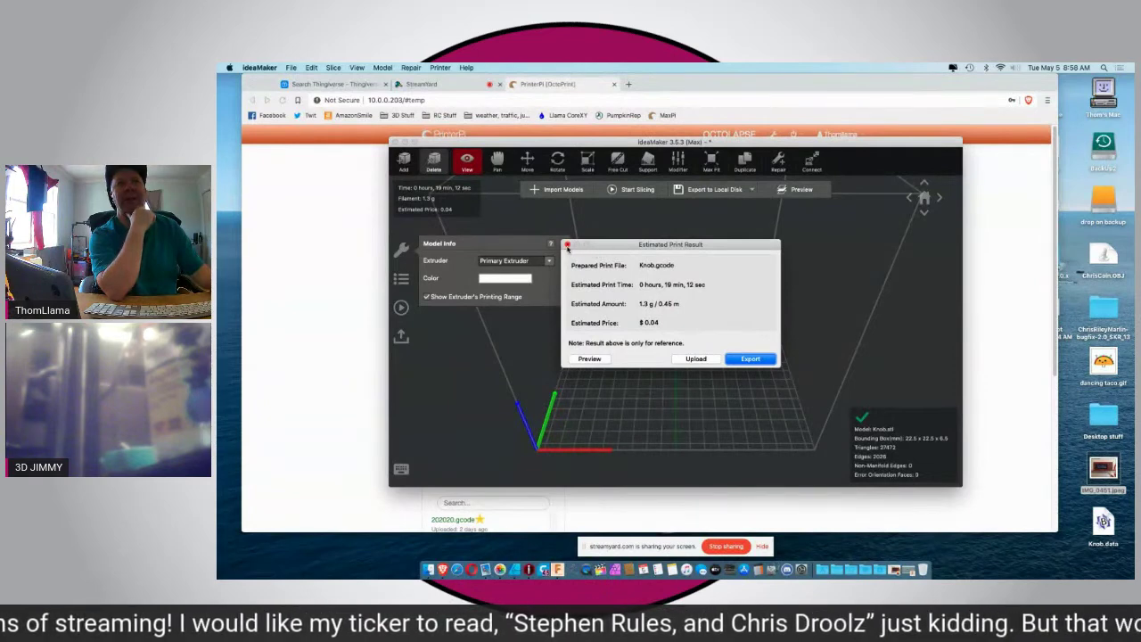
left_click(566, 245)
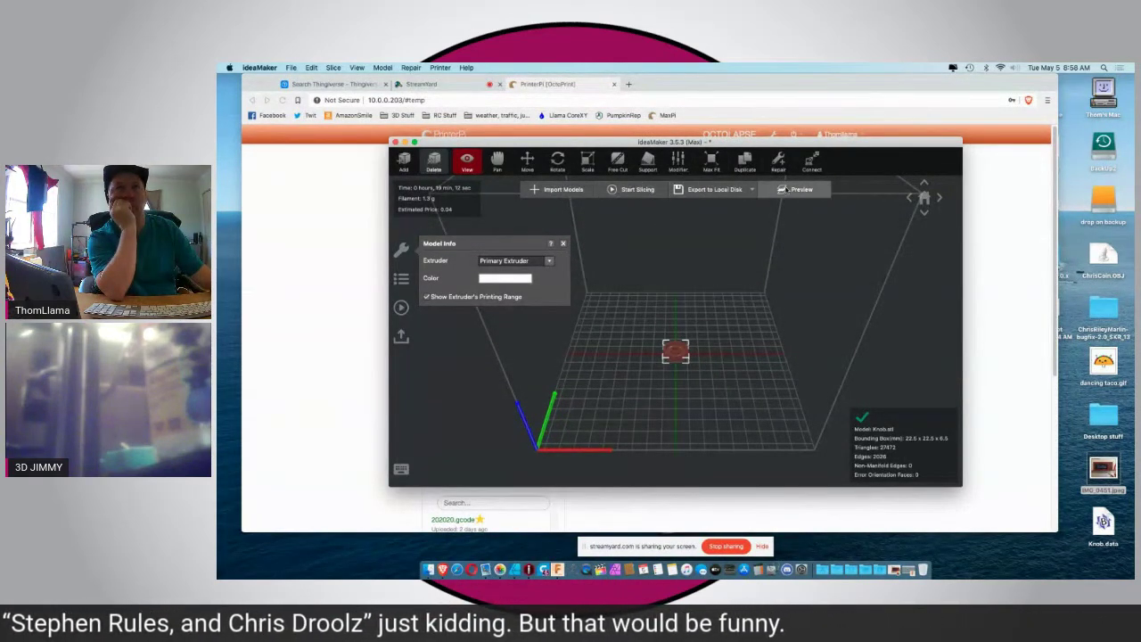
Step: Preview the sliced knob up close and step down through its upper layers
left_click(798, 189)
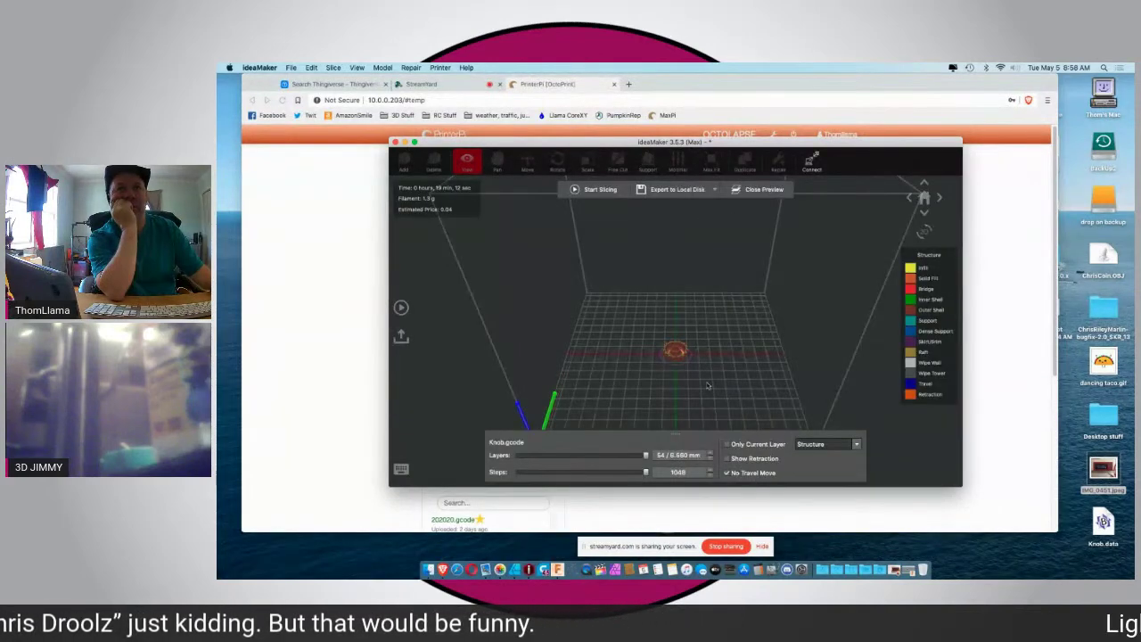
scroll(707, 385, "up", 5)
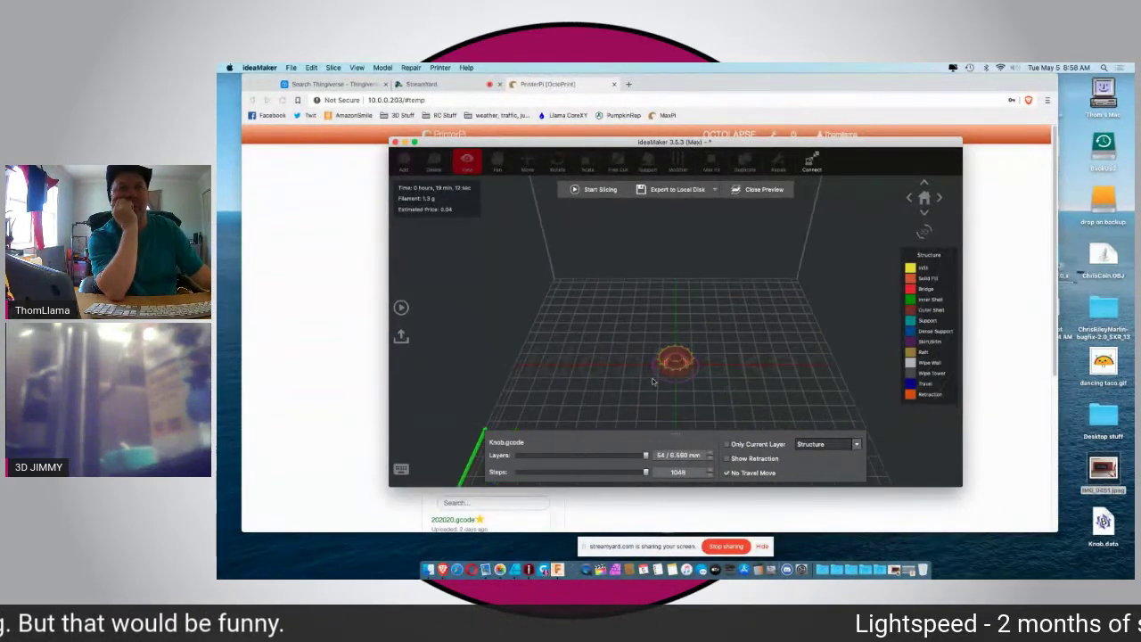
scroll(653, 381, "up", 3)
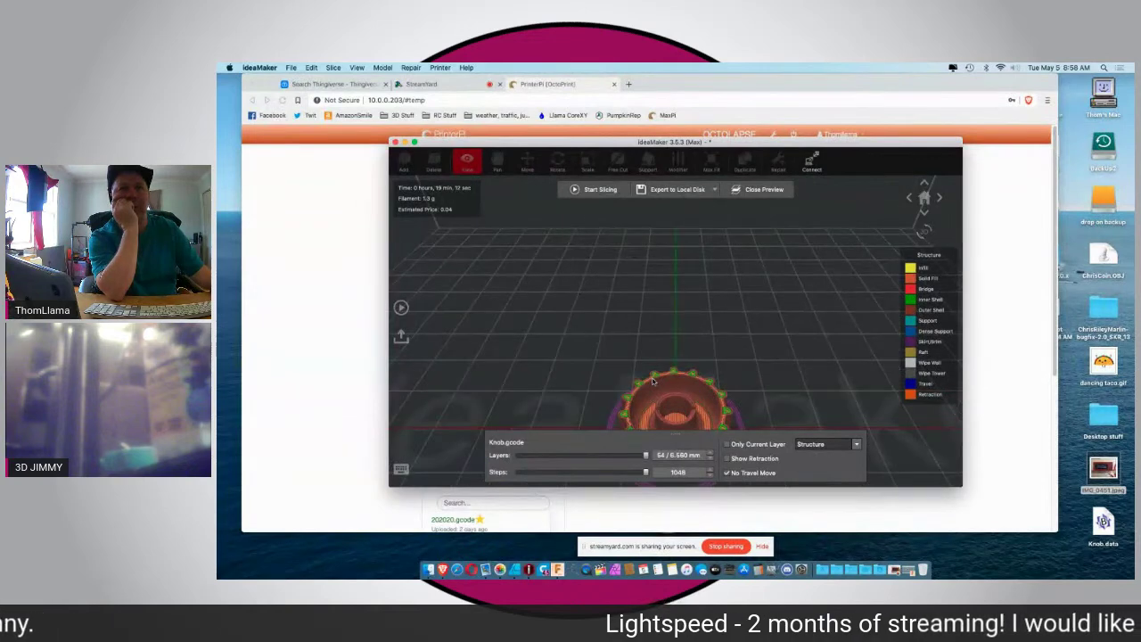
scroll(652, 381, "up", 2)
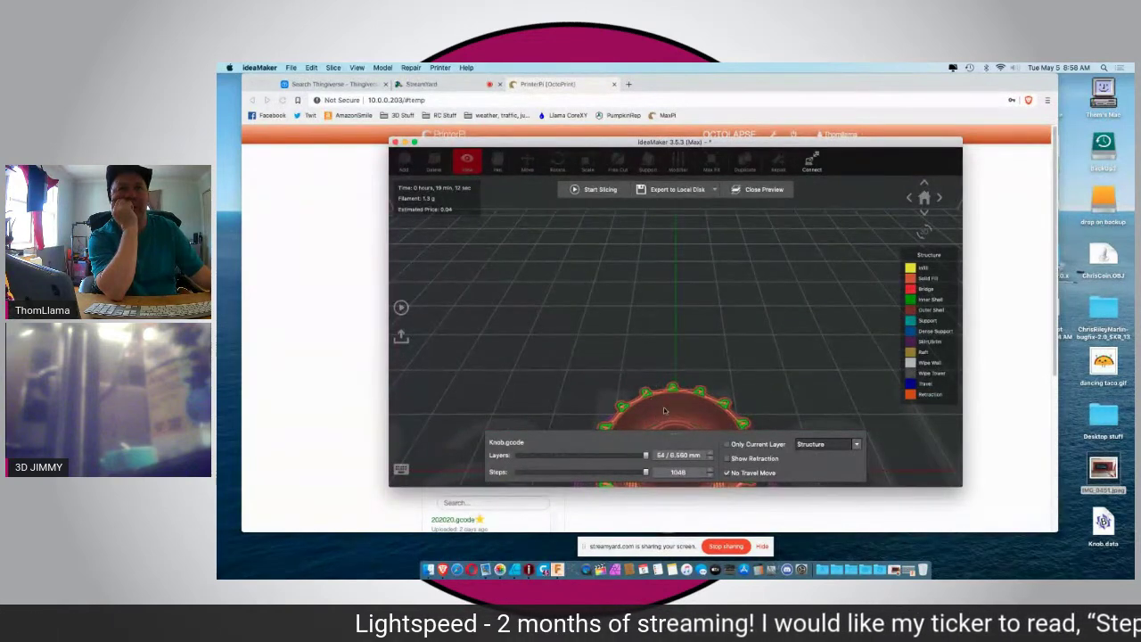
left_click(611, 456)
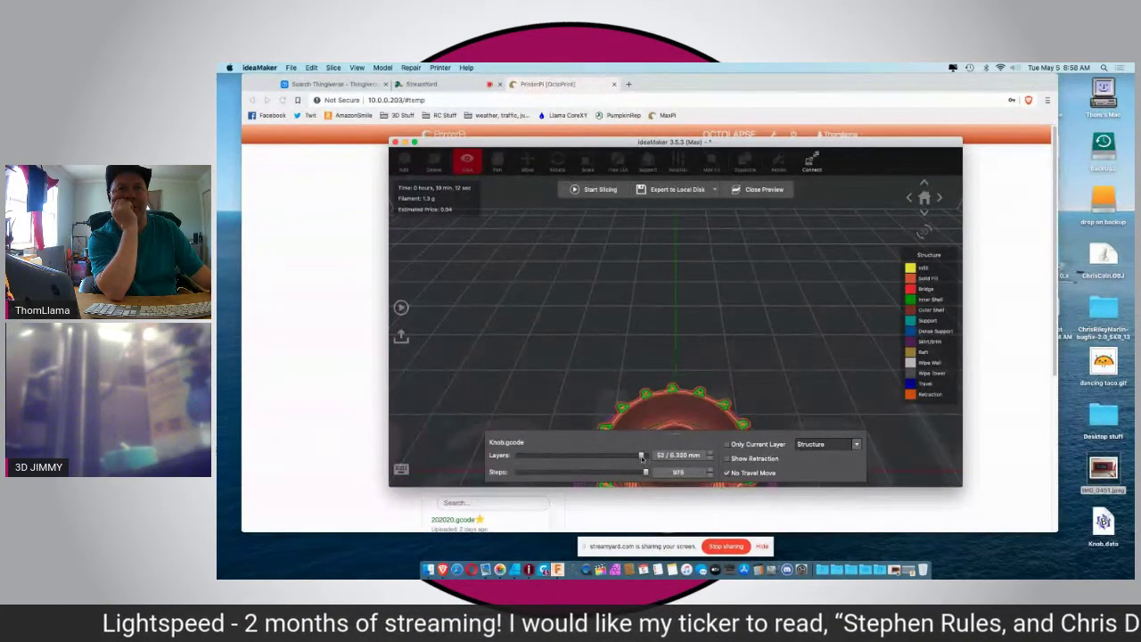
left_click_drag(610, 458, 601, 458)
Step: Turn off Check Thin Wall (Single Extrusion Width) in the MaxBasePLA template, save it and slice the knob again
left_click(598, 189)
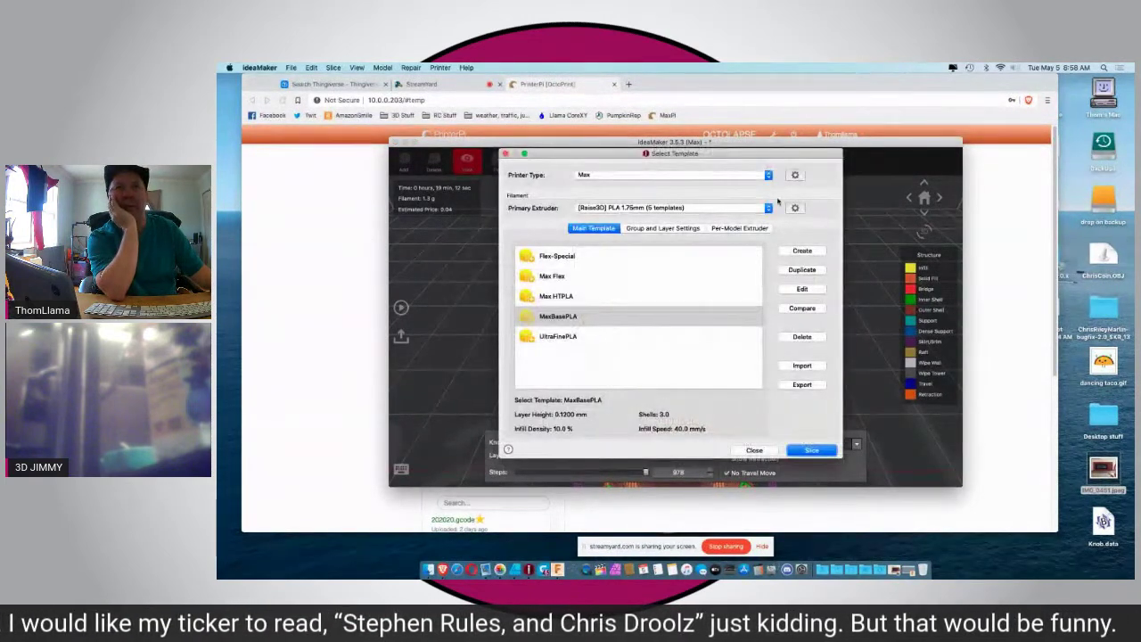
left_click(793, 291)
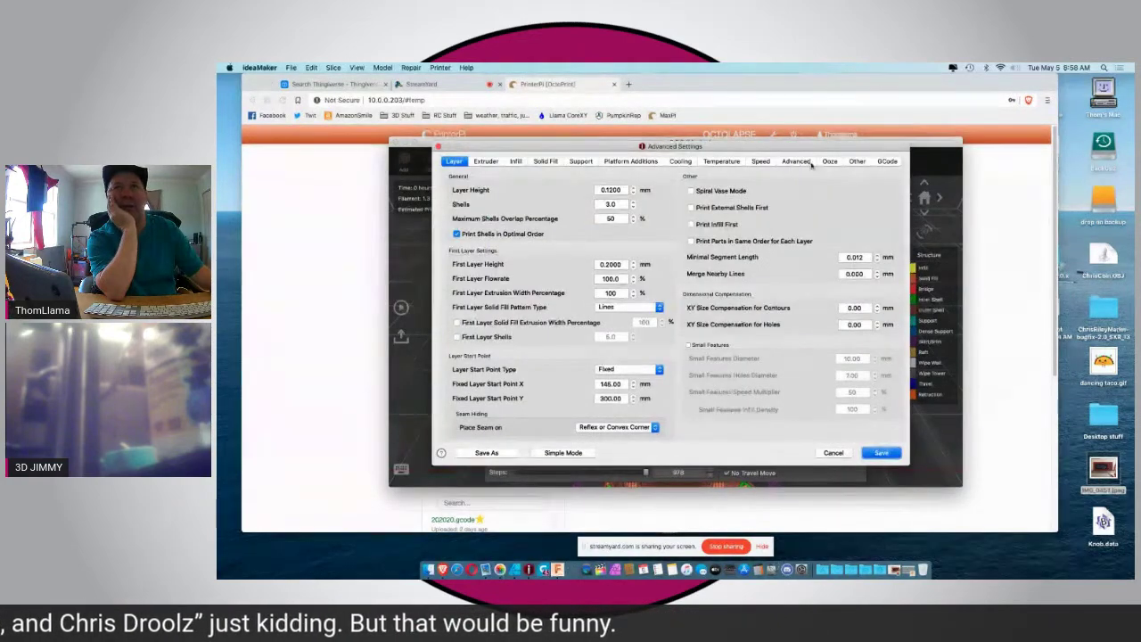
left_click(855, 161)
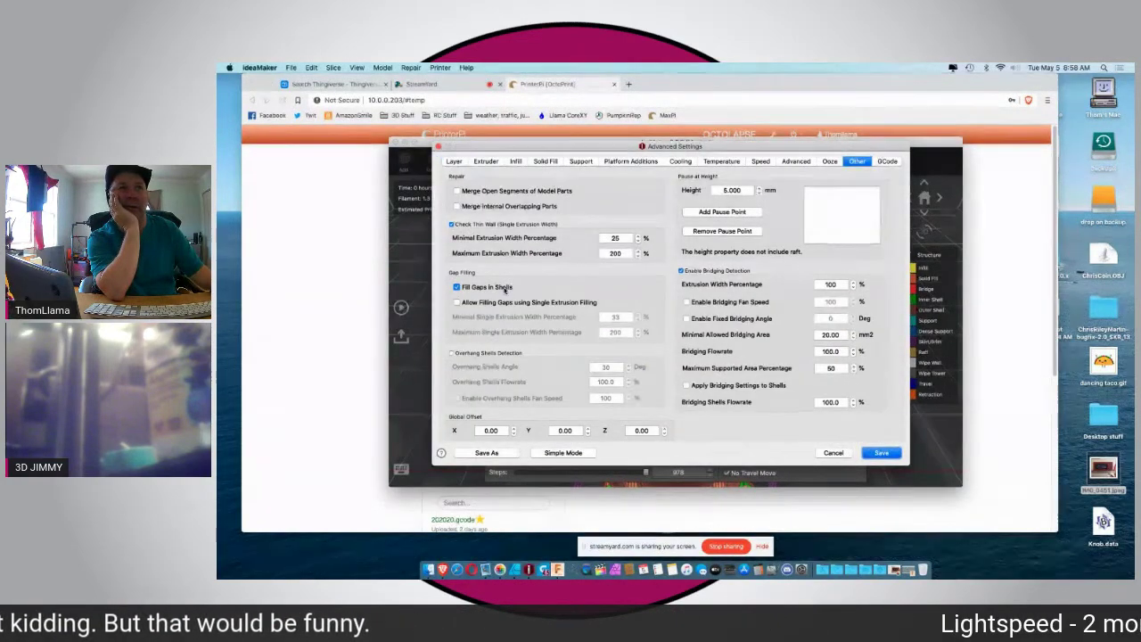
left_click(451, 225)
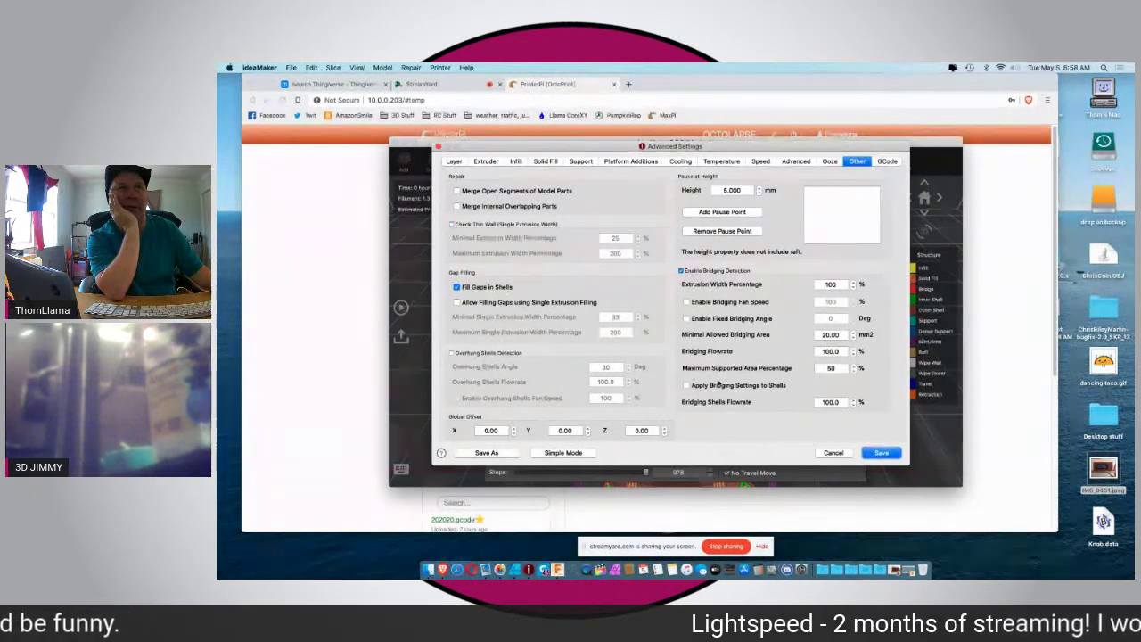
left_click(881, 453)
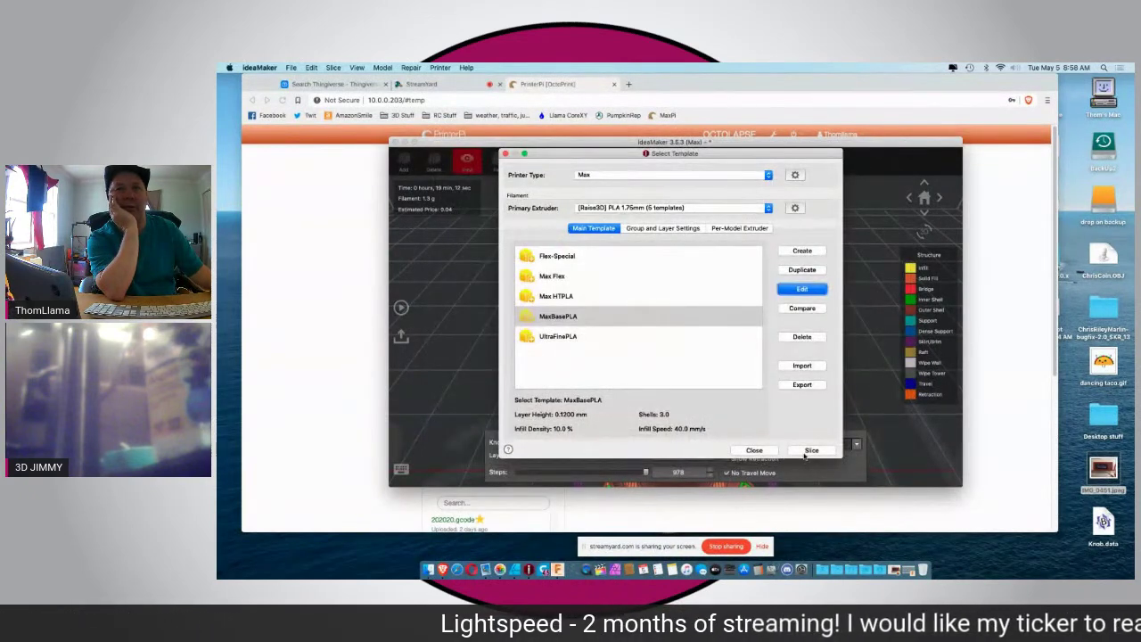
left_click(807, 451)
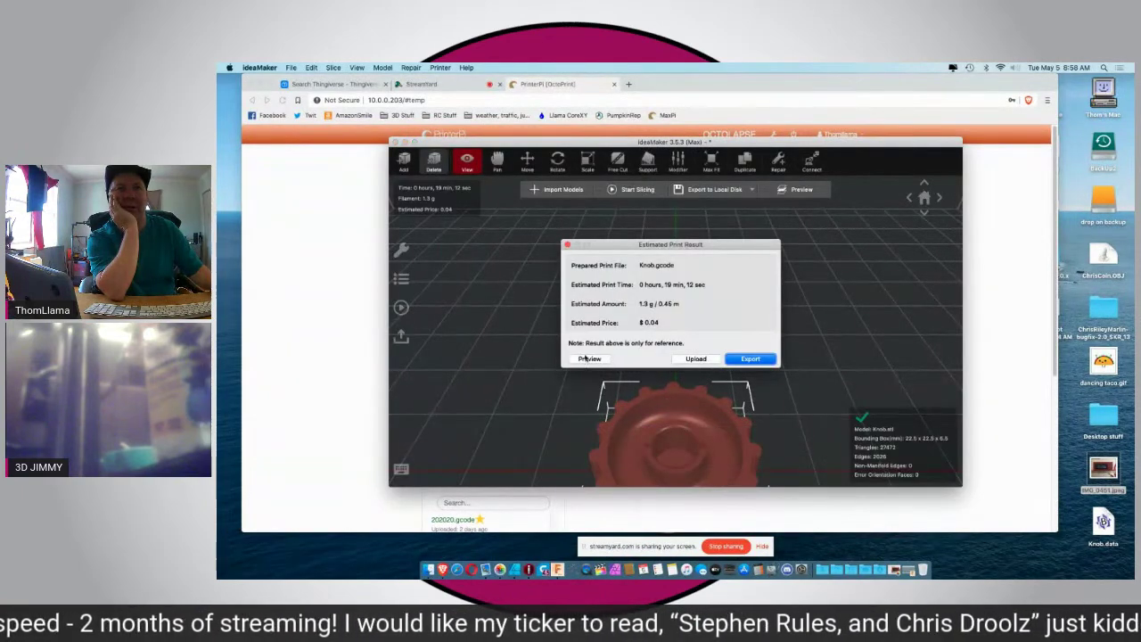
Step: Preview the new slice and export it as Knob to the Desktop, replacing the existing G-code file
left_click(584, 359)
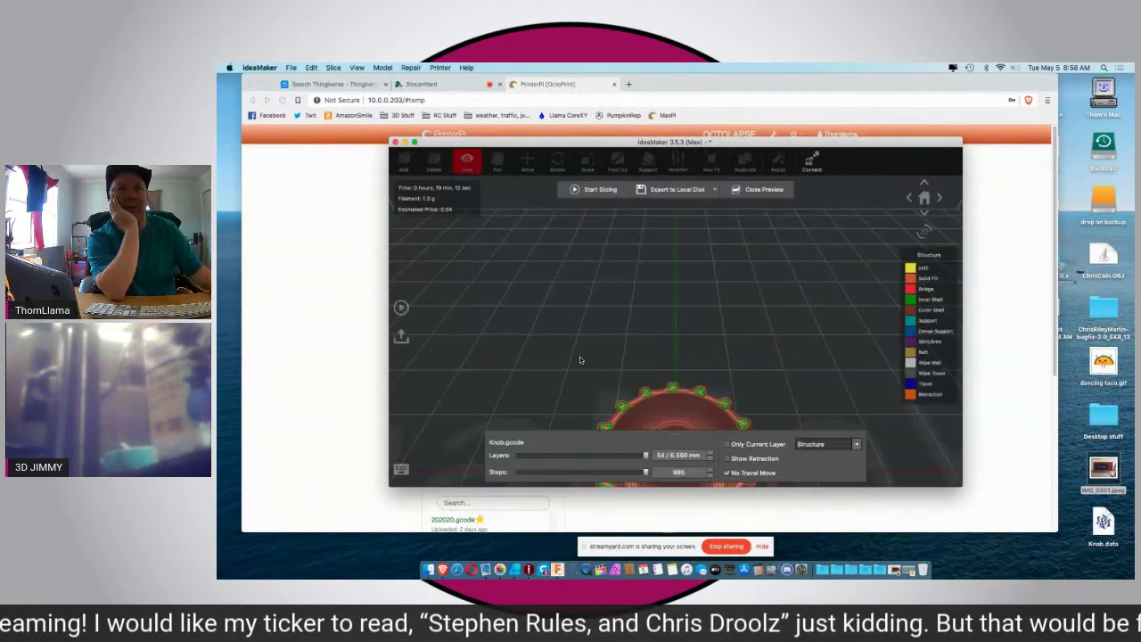
scroll(651, 421, "down", 3)
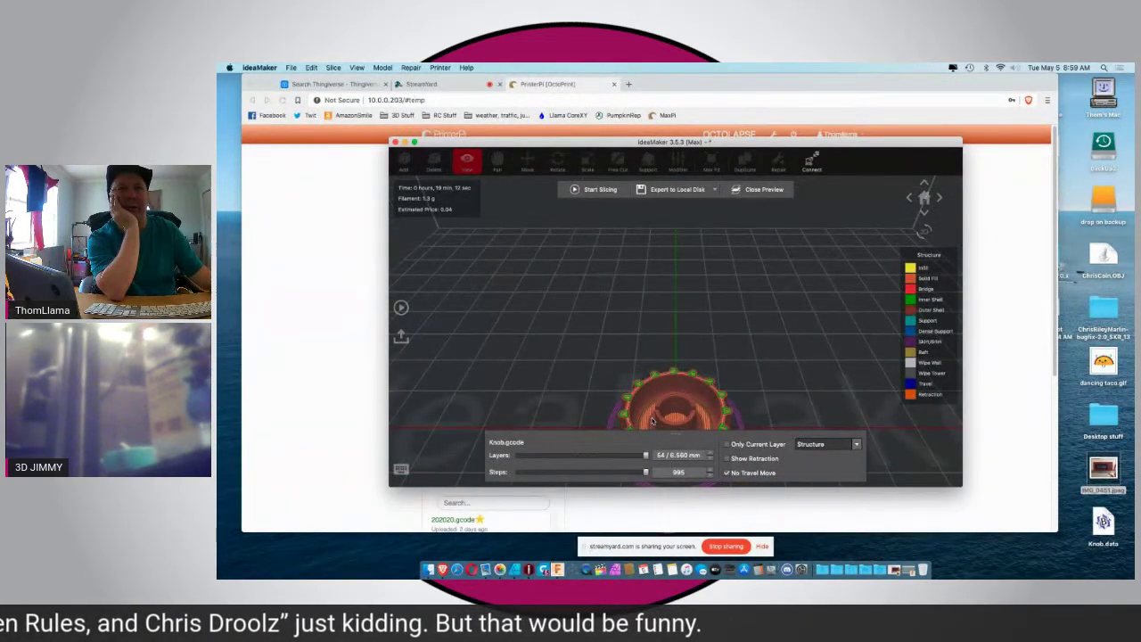
left_click(664, 189)
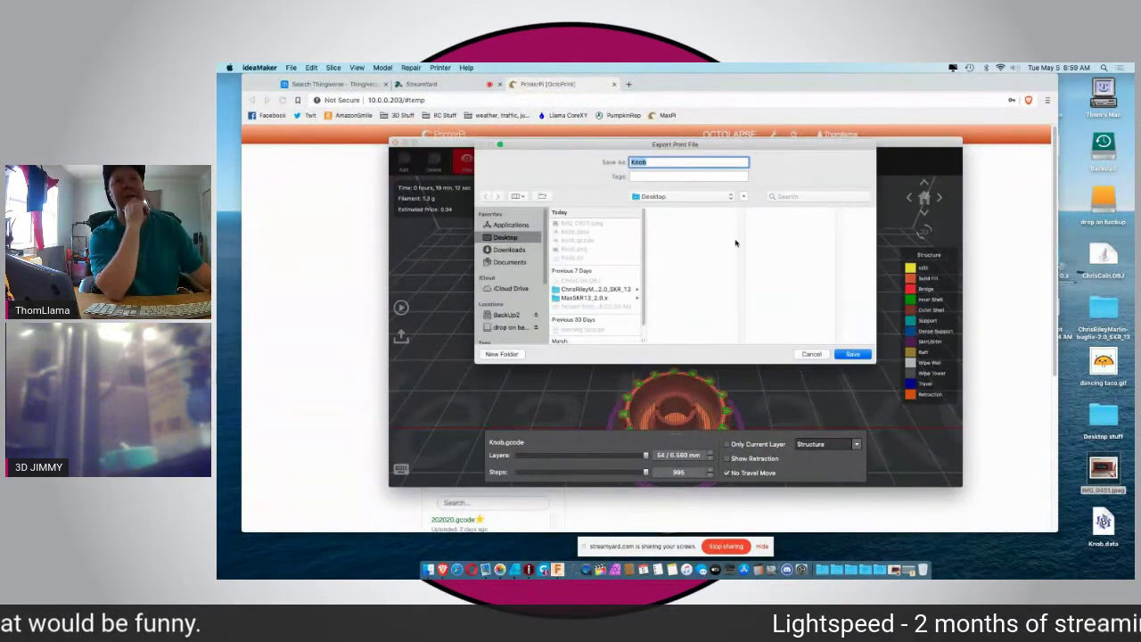
key("Return")
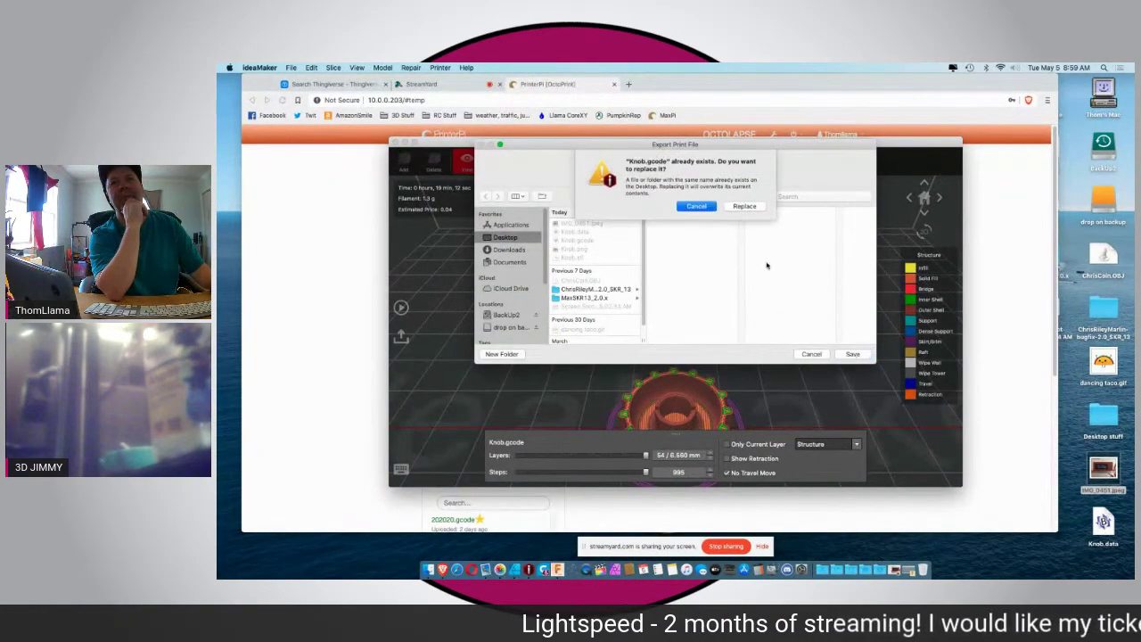
left_click(745, 205)
Step: Switch to OctoPrint in the browser, connect to the printer and set the tool target to the PLA preset of 205 °C
left_click(324, 259)
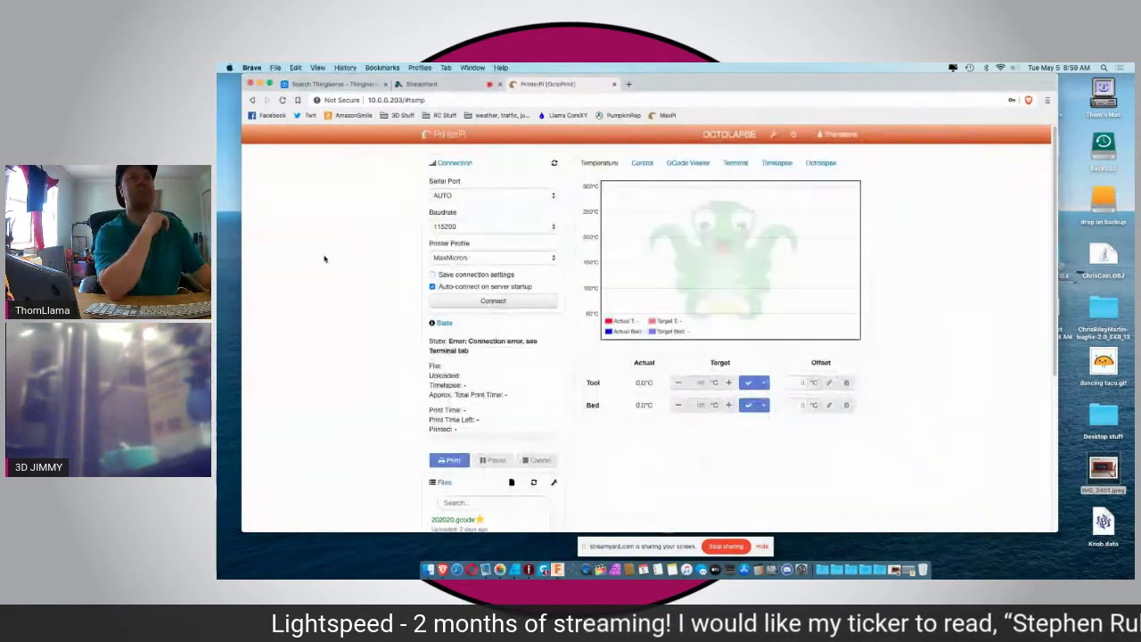
left_click(468, 306)
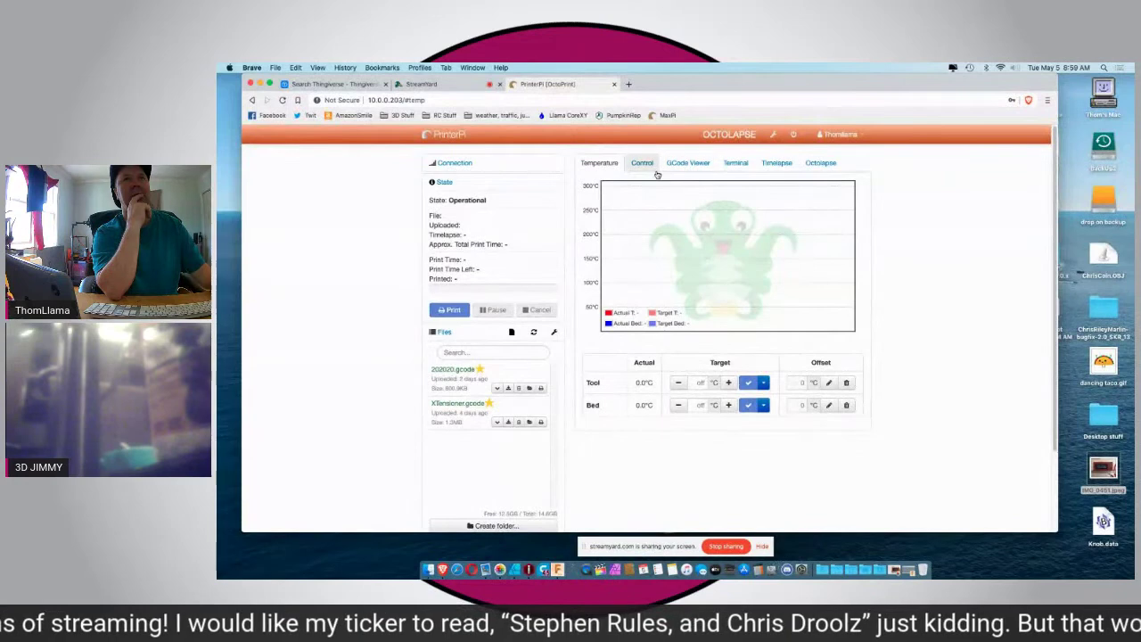
left_click(764, 383)
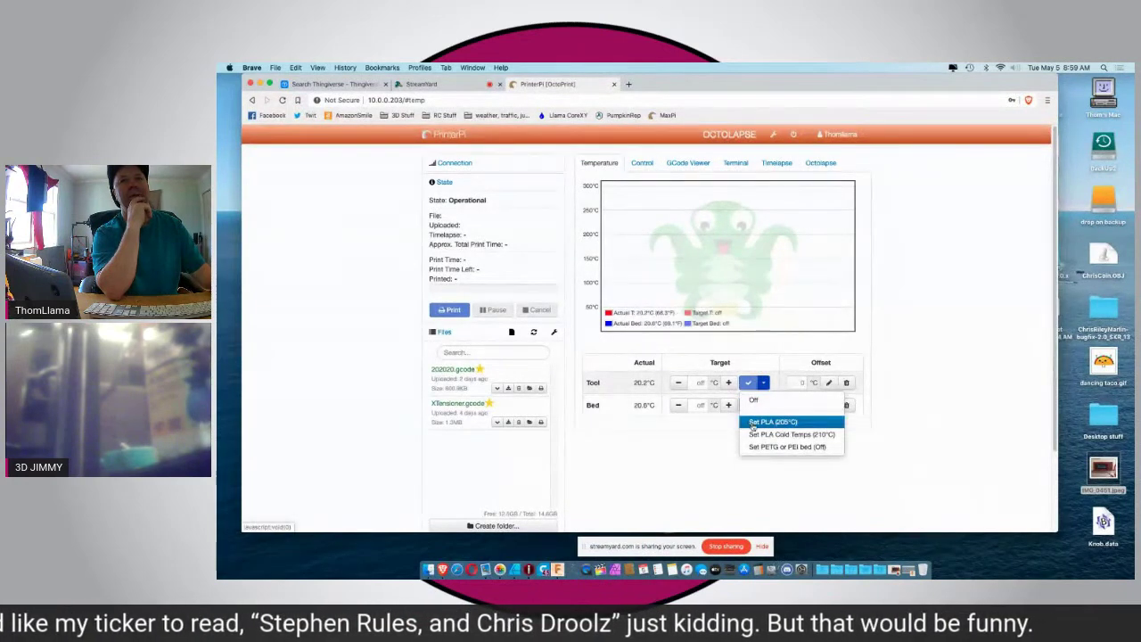
left_click(765, 421)
Step: Set the bed target temperature to the PLA Cold Temps preset of 50 °C
left_click(762, 403)
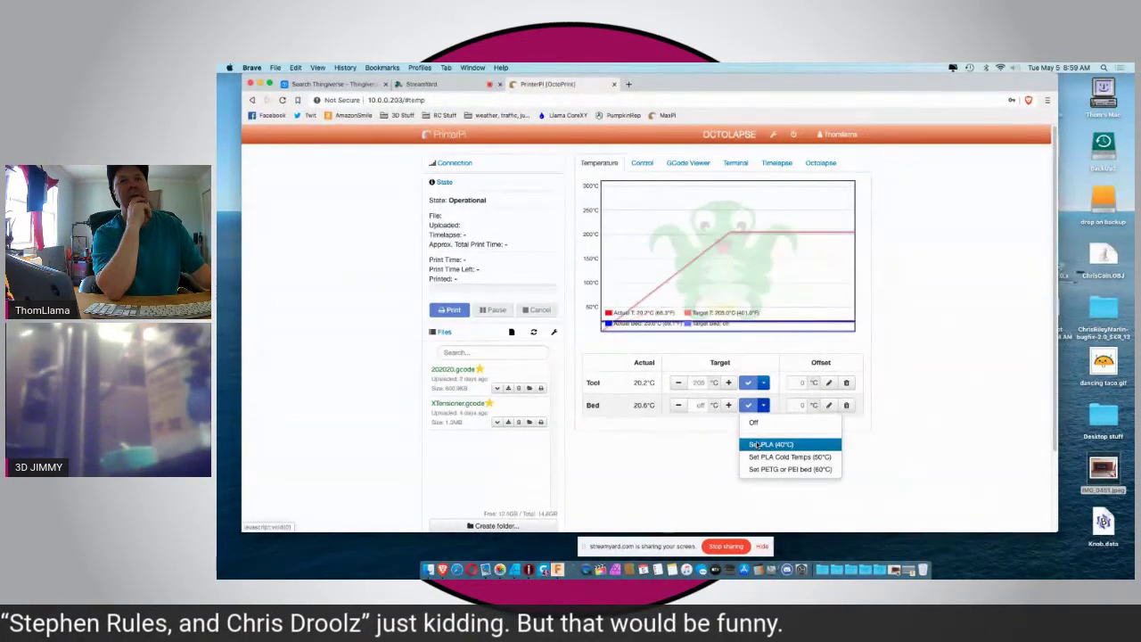
left_click(770, 444)
left_click(764, 405)
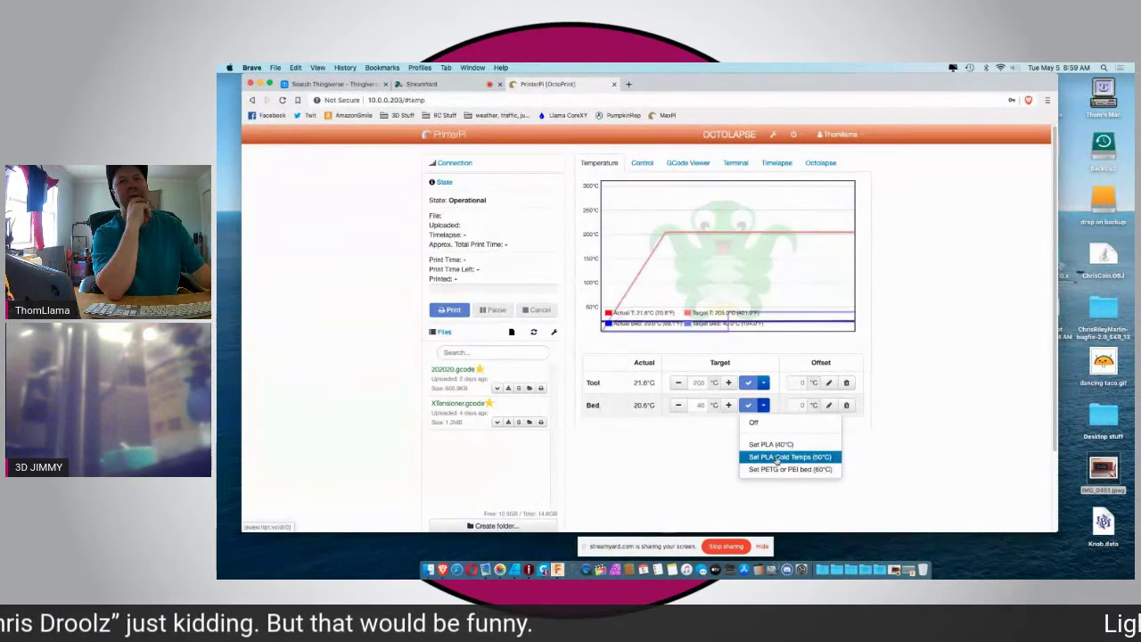
left_click(777, 457)
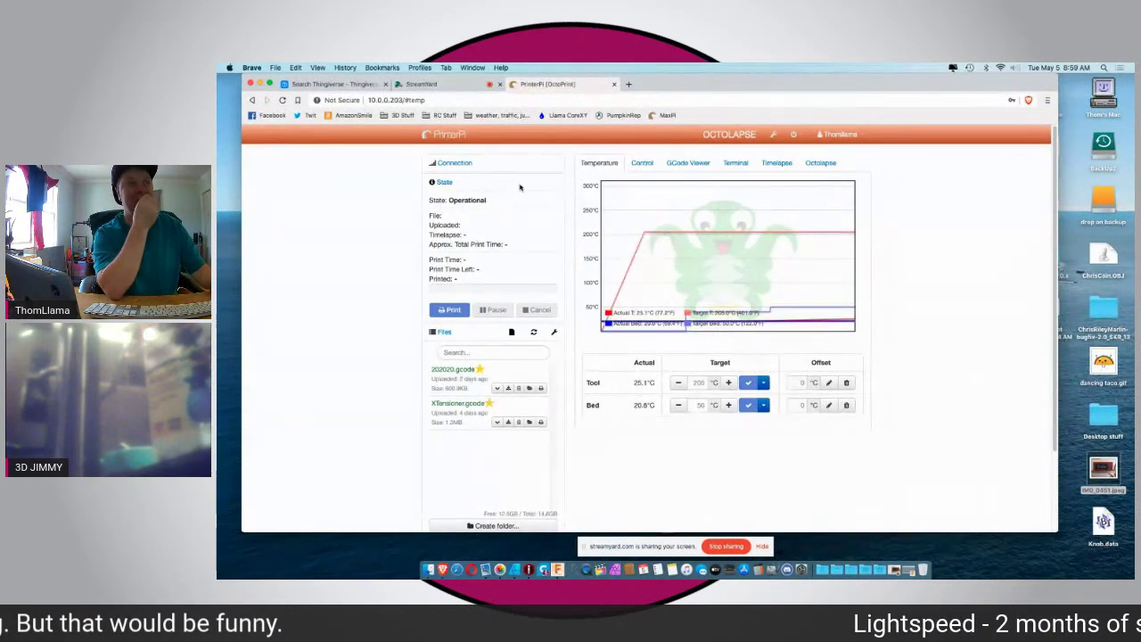
Step: Close the Thingiverse search page and return to the OctoPrint page
left_click(365, 85)
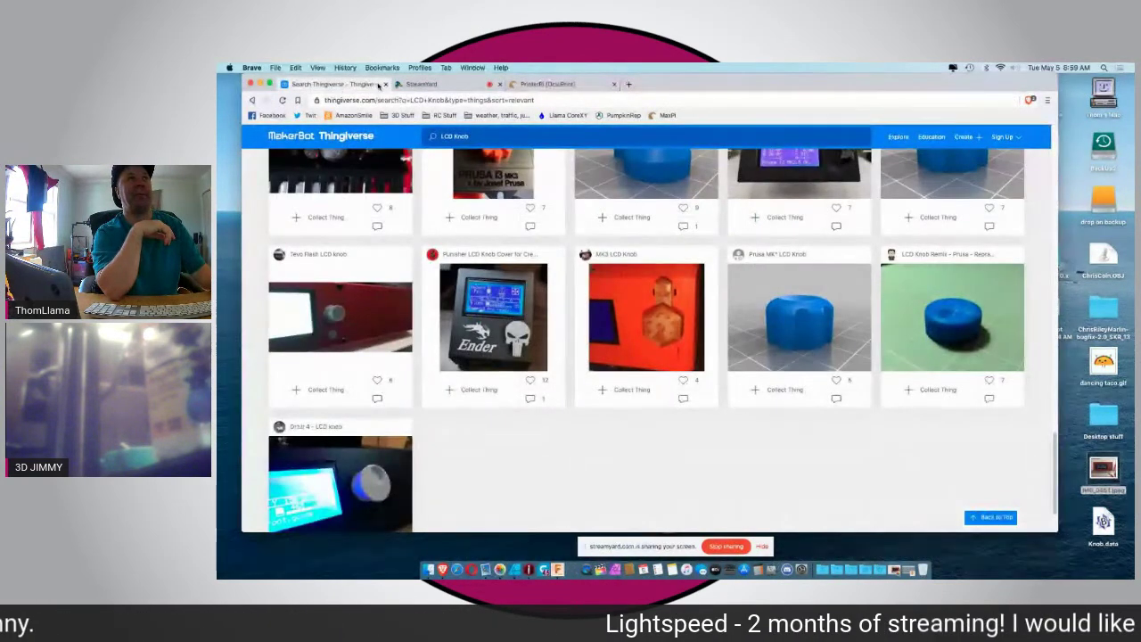
left_click(385, 84)
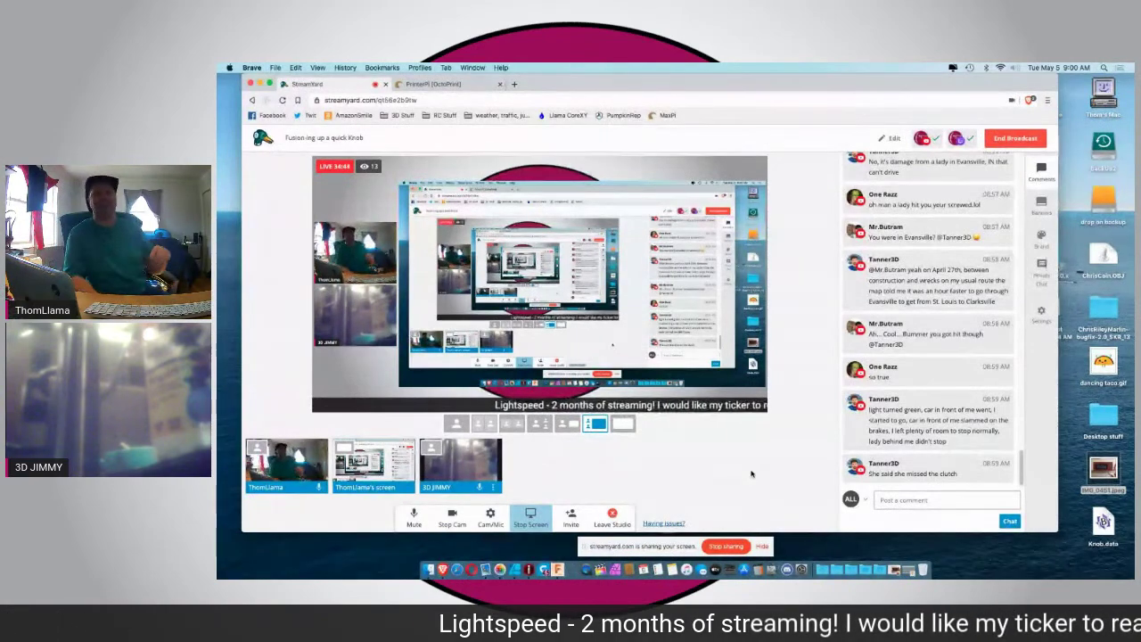
left_click(476, 85)
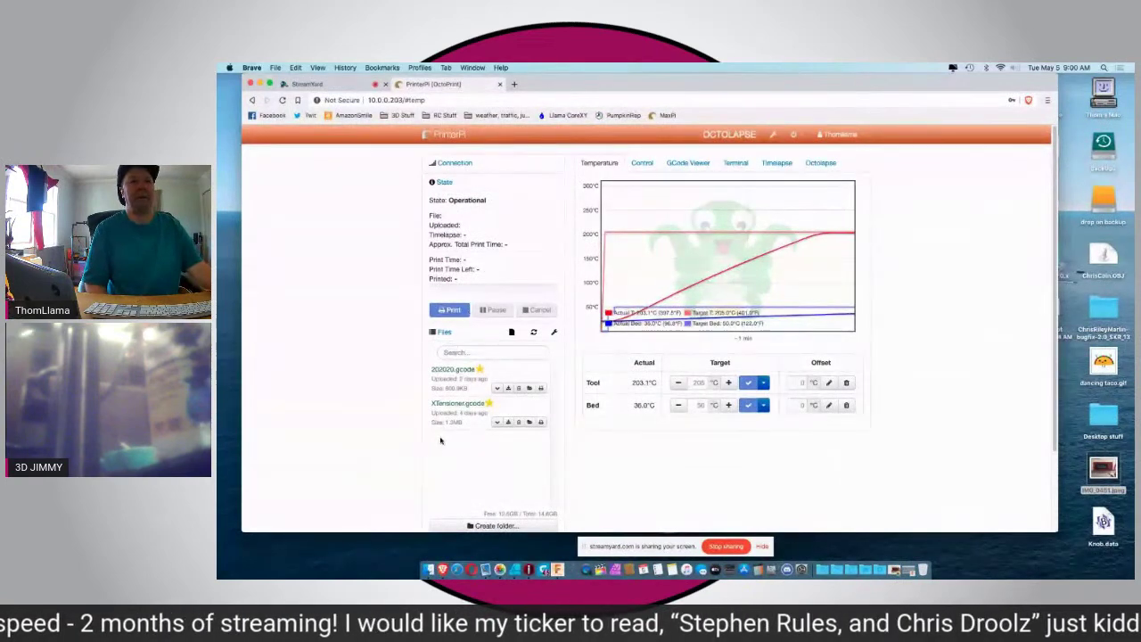
Step: Upload Knob.gcode from the Desktop to the printer's local file list
scroll(465, 499, "down", 3)
left_click(458, 448)
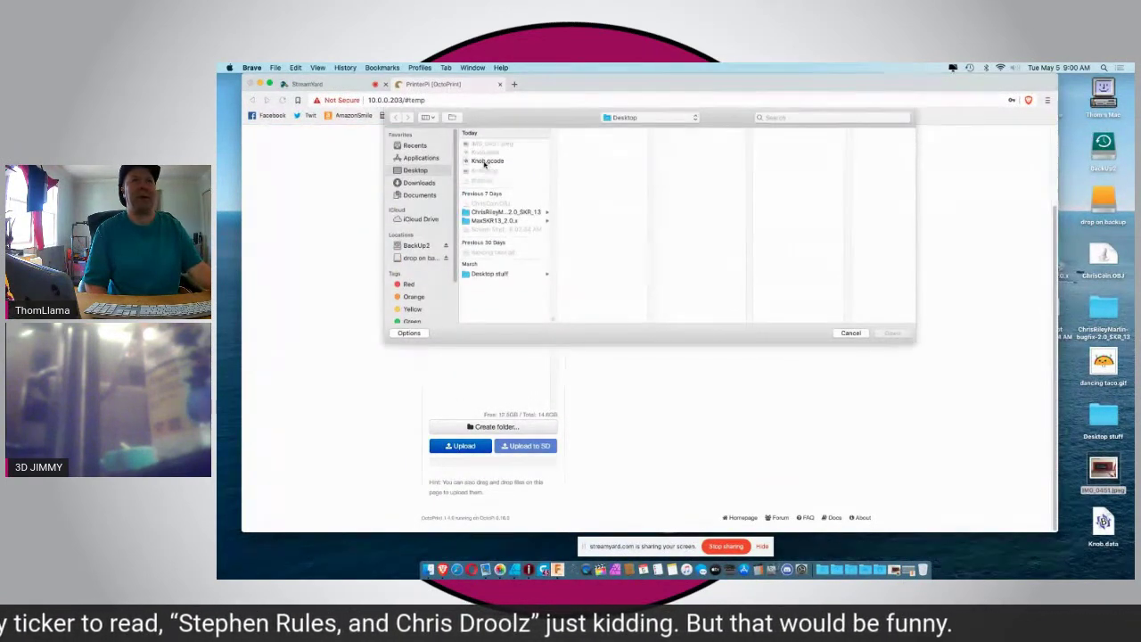
left_click(486, 161)
left_click(891, 332)
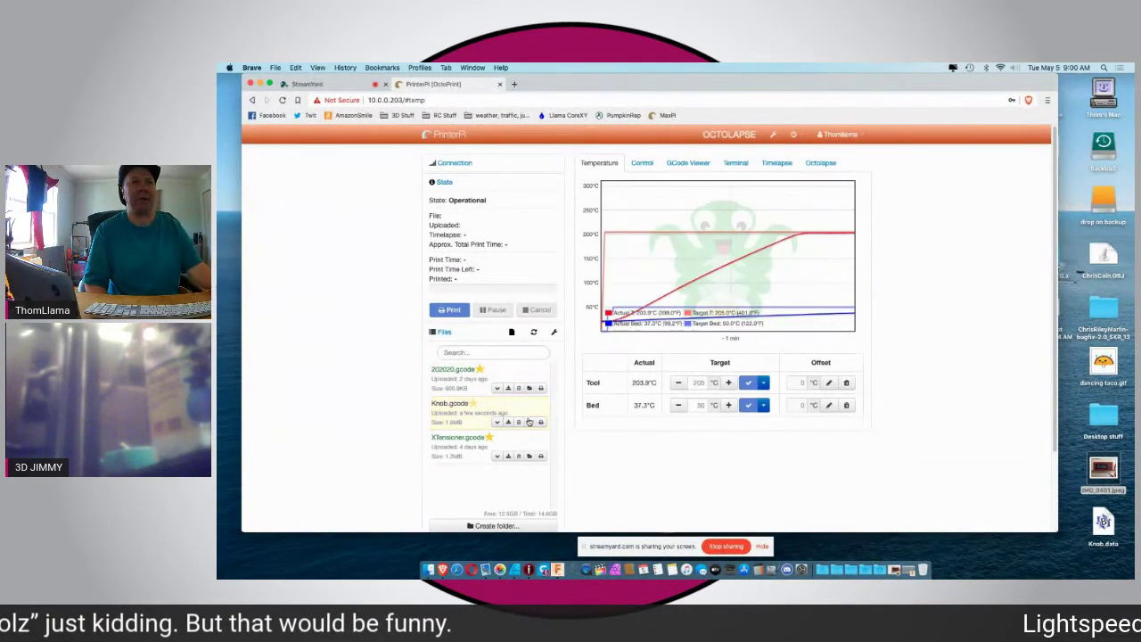
Step: Inspect the Knob.gcode toolpaths up close from the first to the top layer in the GCode Viewer, and start the print
left_click(688, 162)
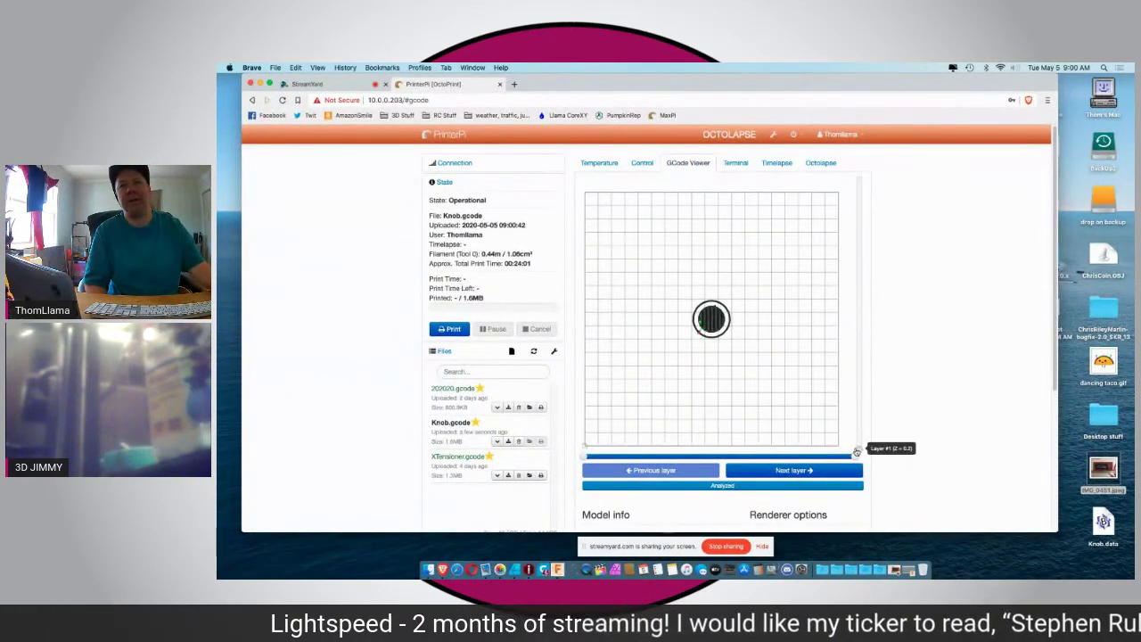
left_click_drag(856, 448, 843, 275)
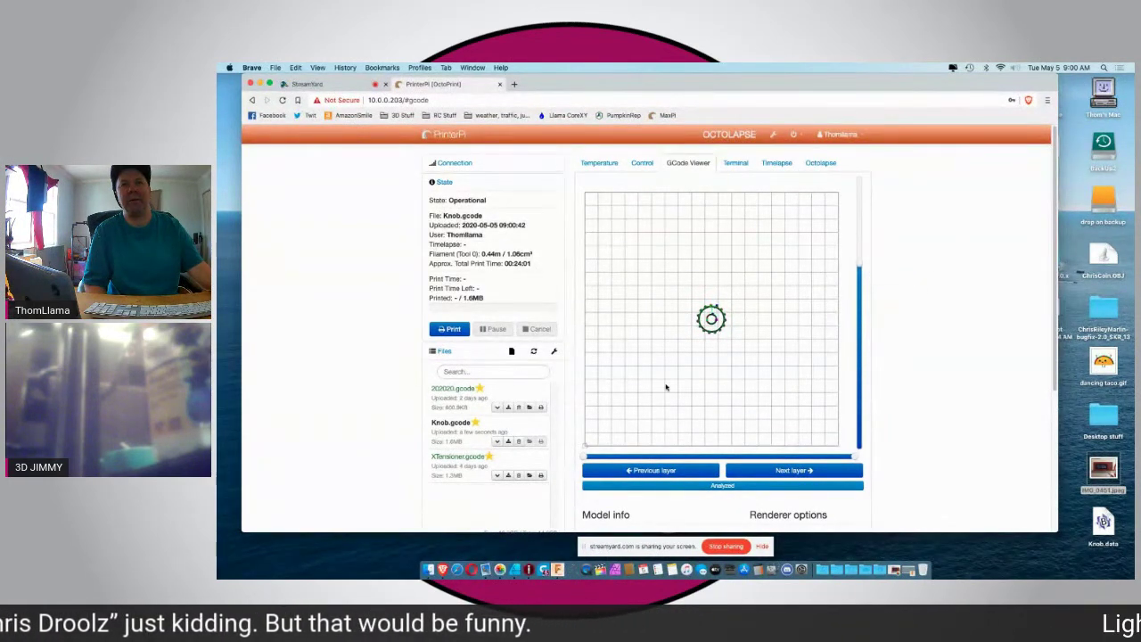
scroll(709, 356, "up", 5)
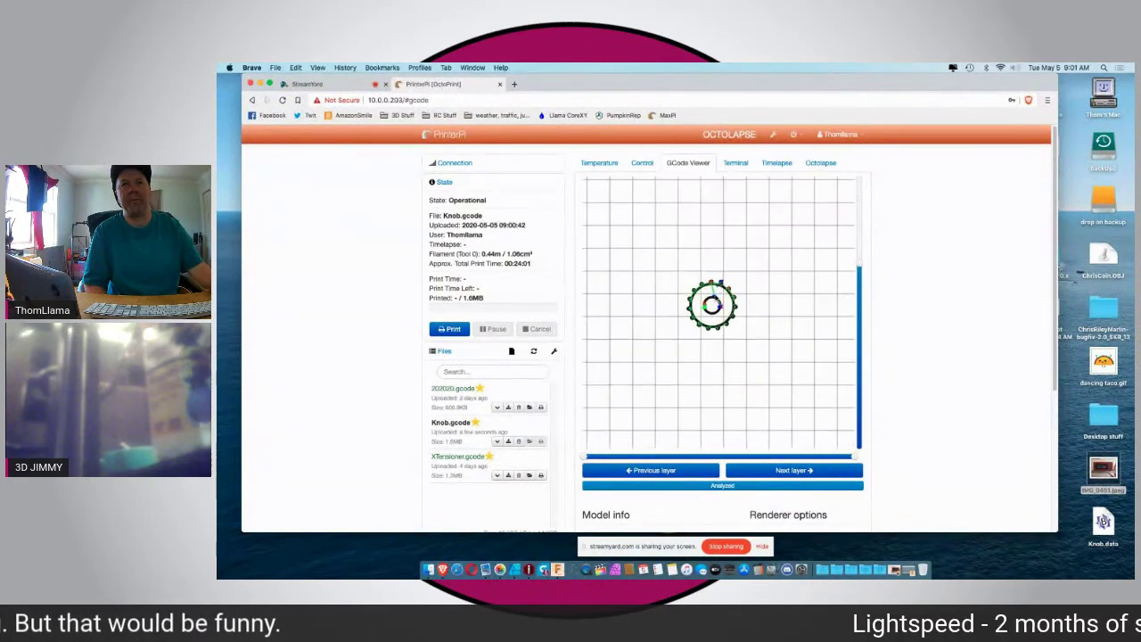
scroll(719, 312, "up", 6)
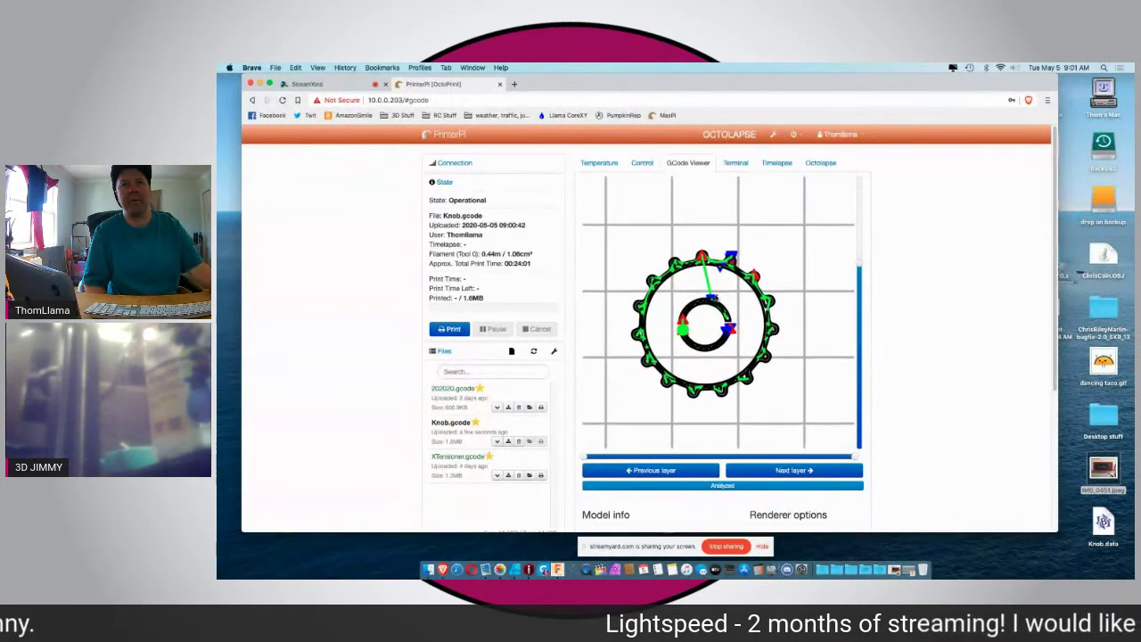
left_click_drag(862, 274, 860, 178)
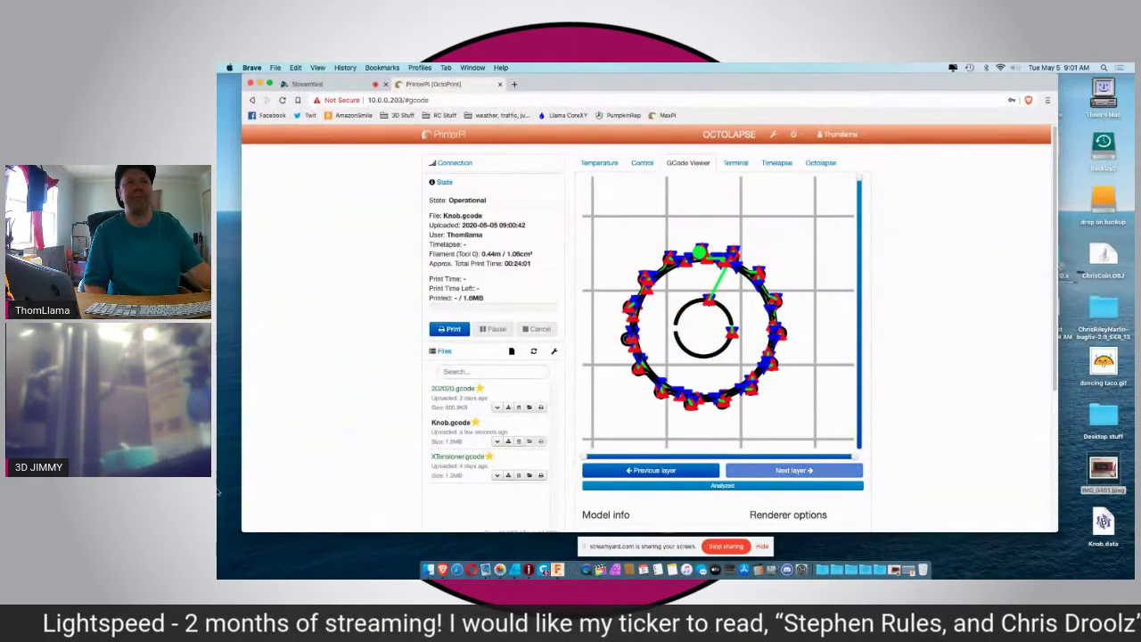
left_click(448, 329)
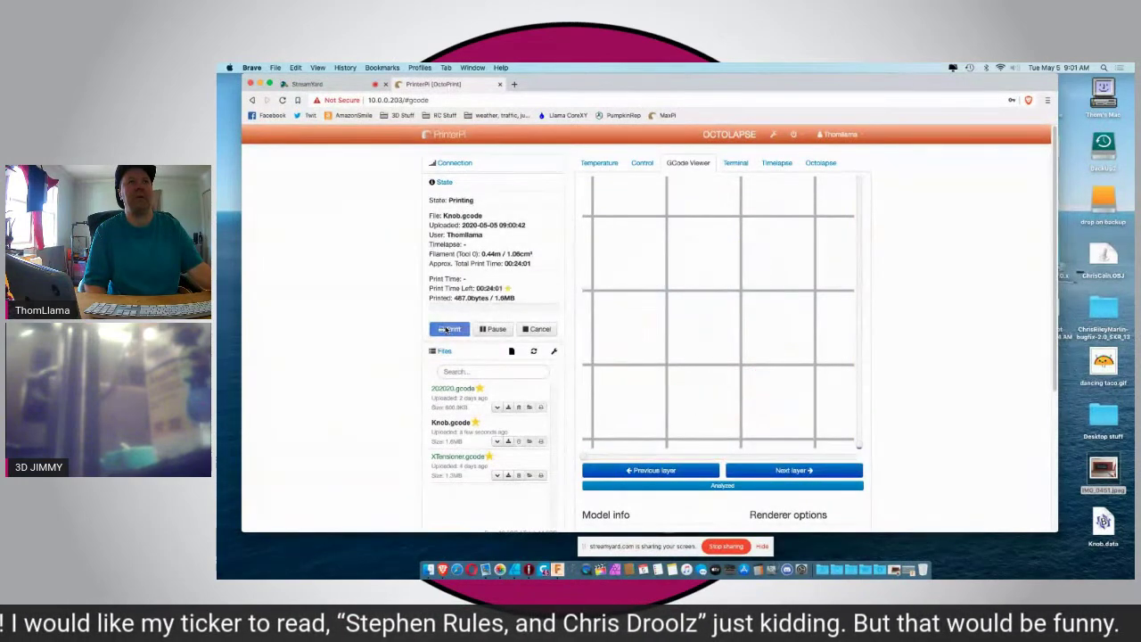
Step: Switch to the StreamYard studio and stop sharing the screen in the broadcast
left_click(326, 85)
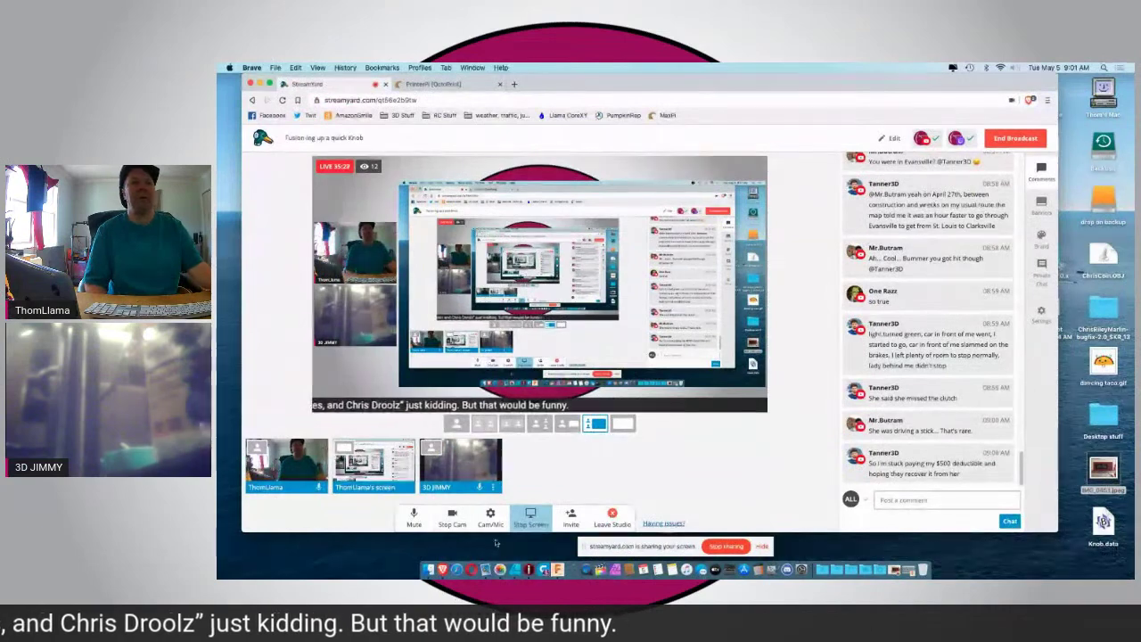
left_click(532, 519)
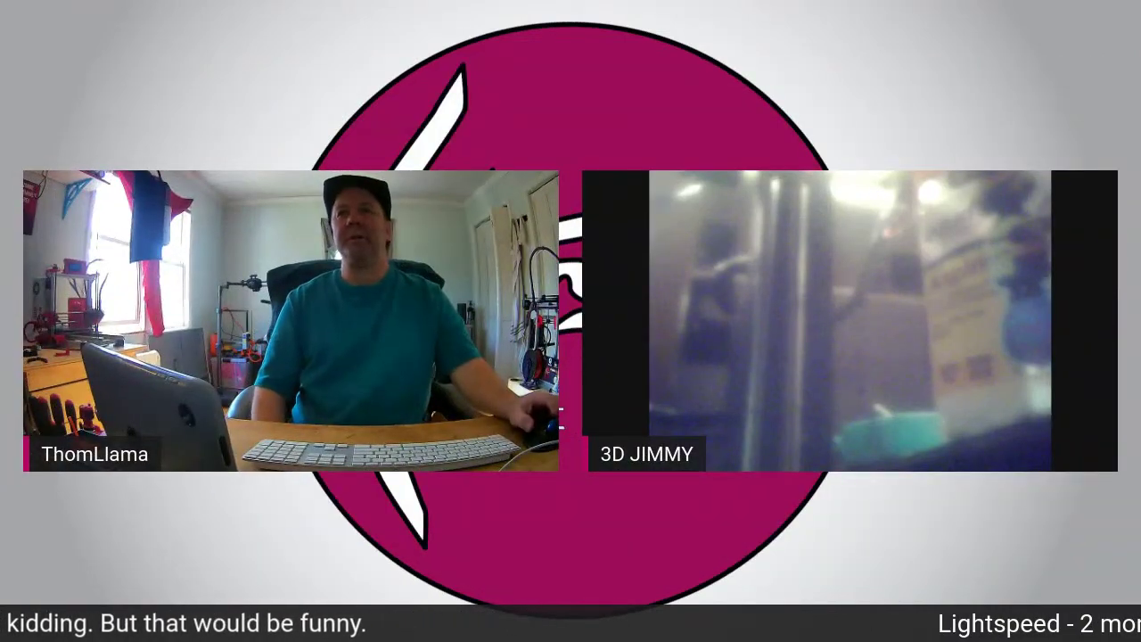